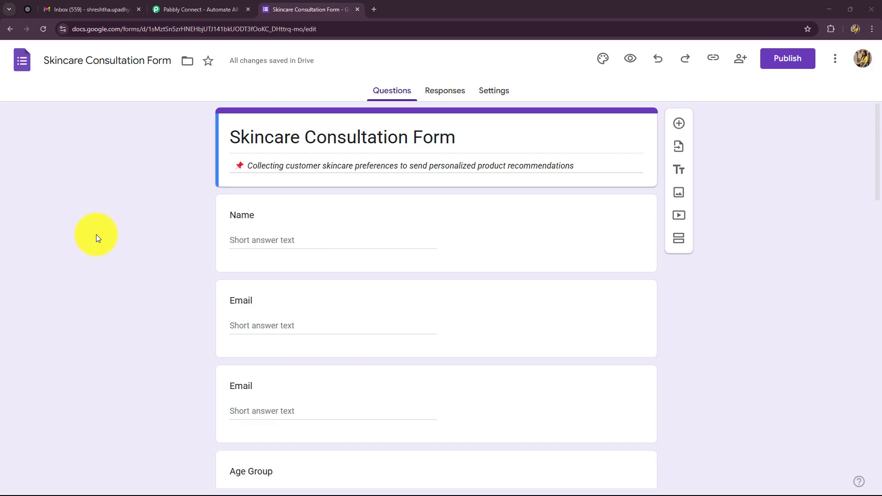
Scroll up and down through all the skincare form's questions to review them
{"action": "scroll", "coordinate": [92, 227], "scroll_direction": "down", "scroll_amount": 10}
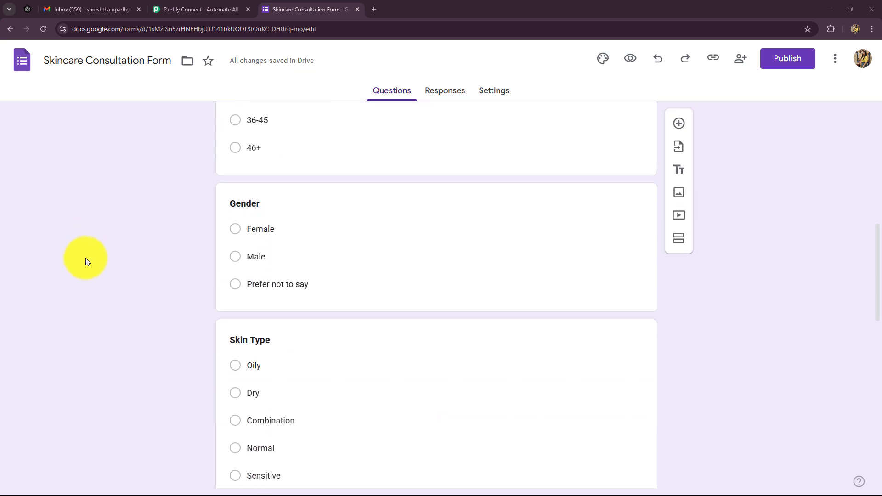
{"action": "scroll", "coordinate": [86, 258], "scroll_direction": "down", "scroll_amount": 4}
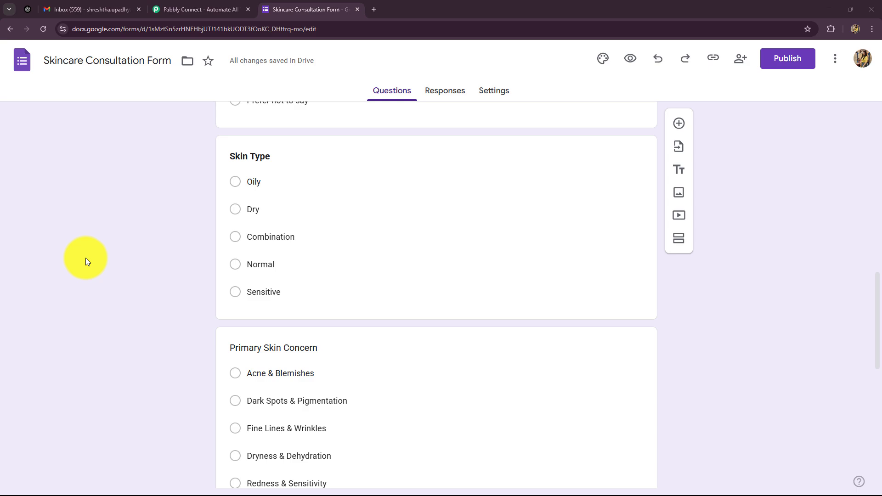
{"action": "scroll", "coordinate": [4, 295], "scroll_direction": "down", "scroll_amount": 6}
{"action": "scroll", "coordinate": [22, 317], "scroll_direction": "up", "scroll_amount": 14}
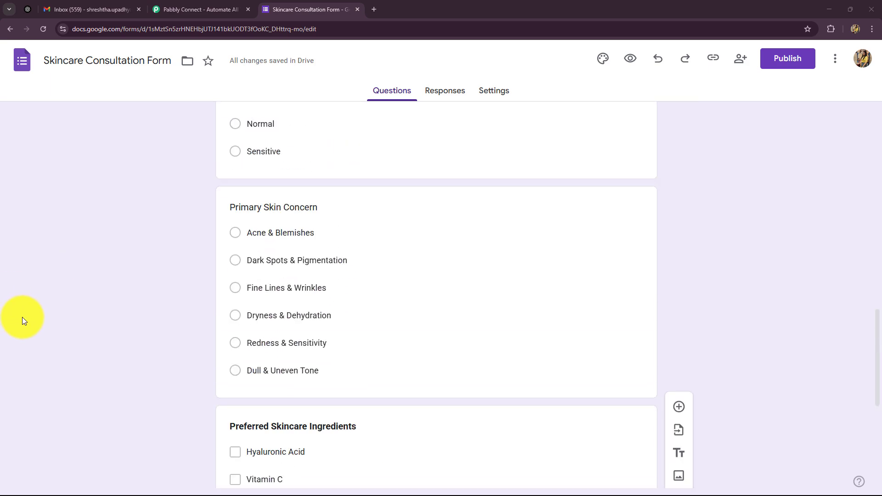
{"action": "scroll", "coordinate": [22, 317], "scroll_direction": "up", "scroll_amount": 5}
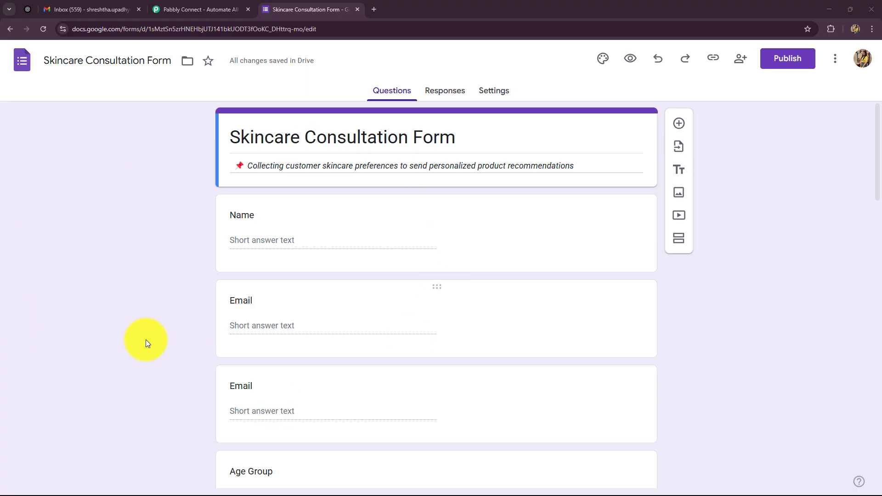
{"action": "scroll", "coordinate": [75, 396], "scroll_direction": "down", "scroll_amount": 8}
{"action": "scroll", "coordinate": [76, 395], "scroll_direction": "down", "scroll_amount": 5}
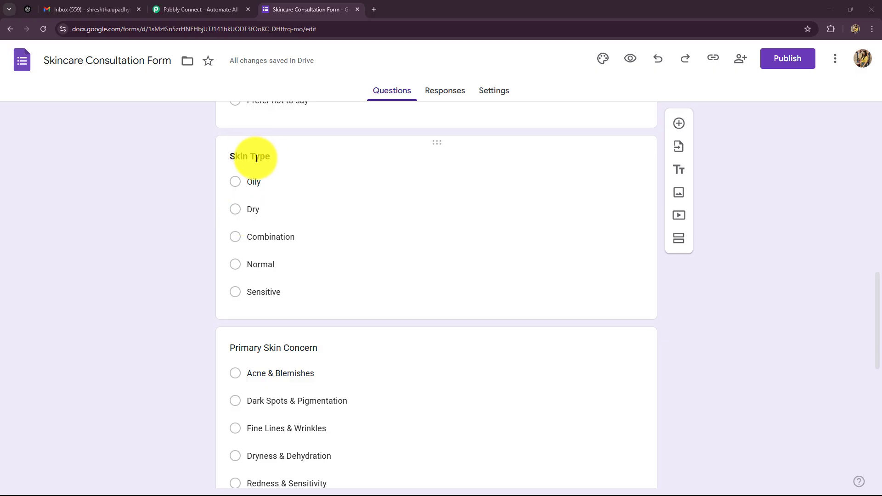
{"action": "scroll", "coordinate": [207, 292], "scroll_direction": "down", "scroll_amount": 2}
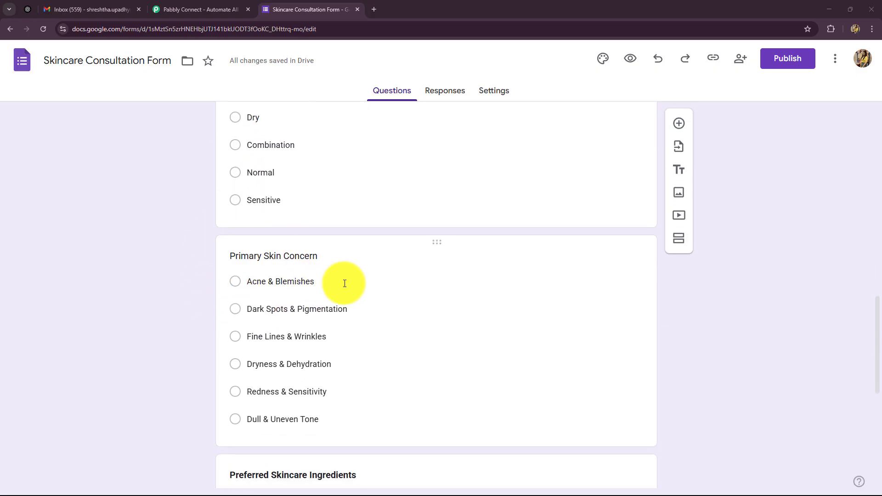
{"action": "scroll", "coordinate": [348, 323], "scroll_direction": "down", "scroll_amount": 4}
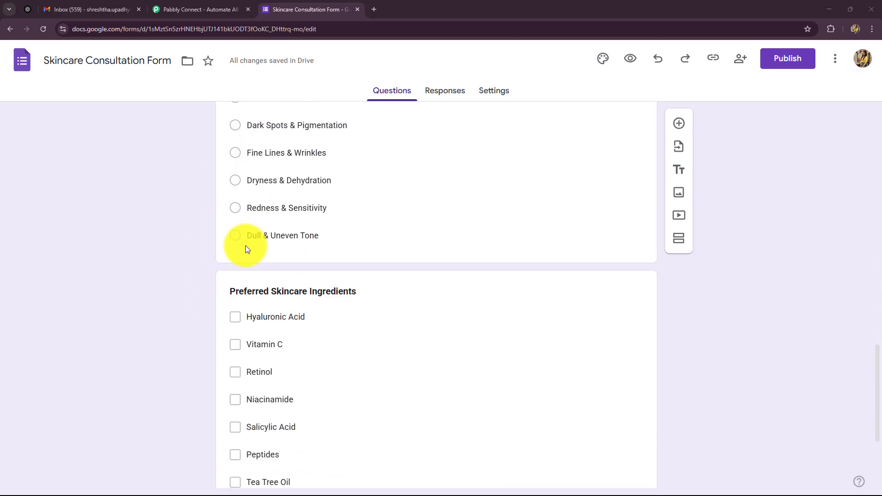
{"action": "scroll", "coordinate": [342, 303], "scroll_direction": "down", "scroll_amount": 4}
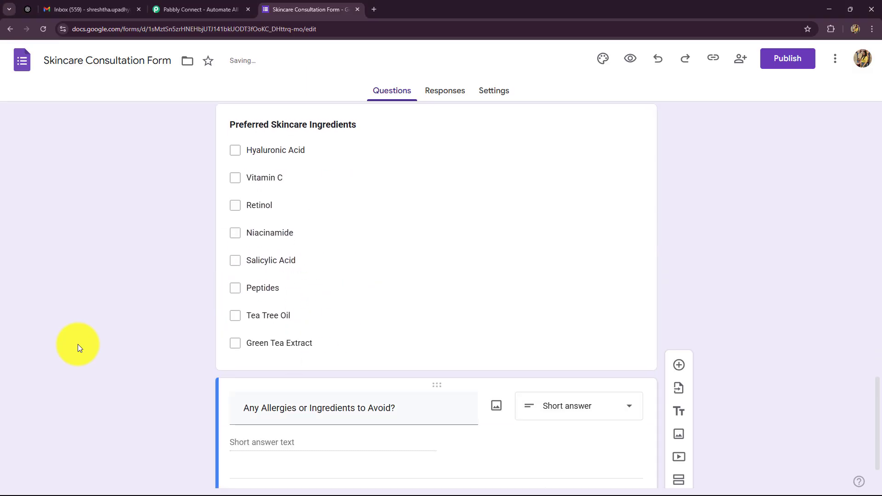
{"action": "scroll", "coordinate": [156, 345], "scroll_direction": "down", "scroll_amount": 1}
{"action": "scroll", "coordinate": [157, 345], "scroll_direction": "down", "scroll_amount": 1}
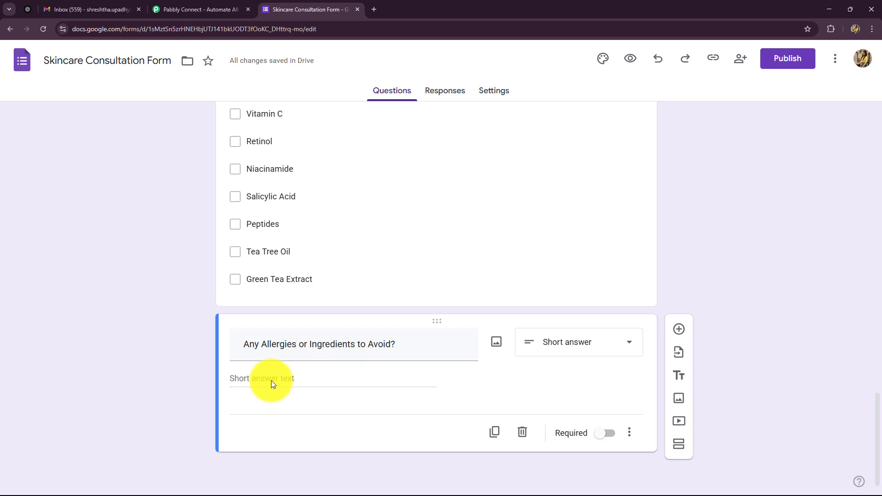
{"action": "scroll", "coordinate": [202, 376], "scroll_direction": "up", "scroll_amount": 18}
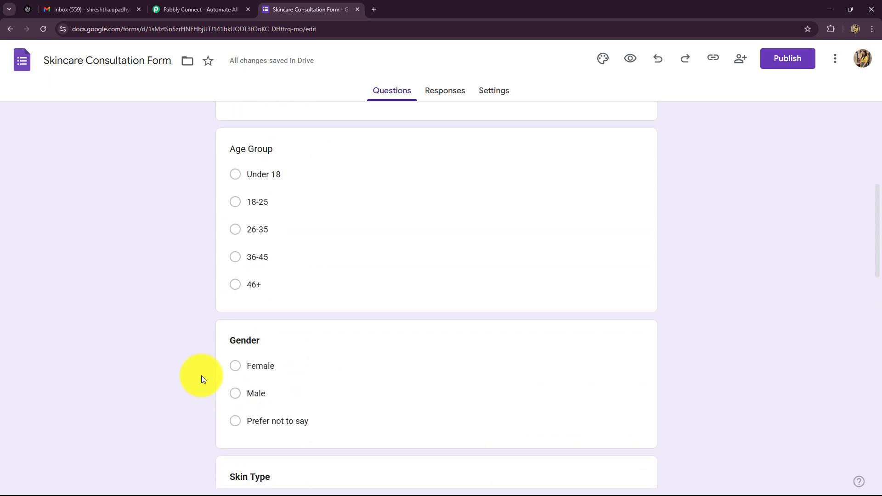
{"action": "scroll", "coordinate": [201, 376], "scroll_direction": "up", "scroll_amount": 6}
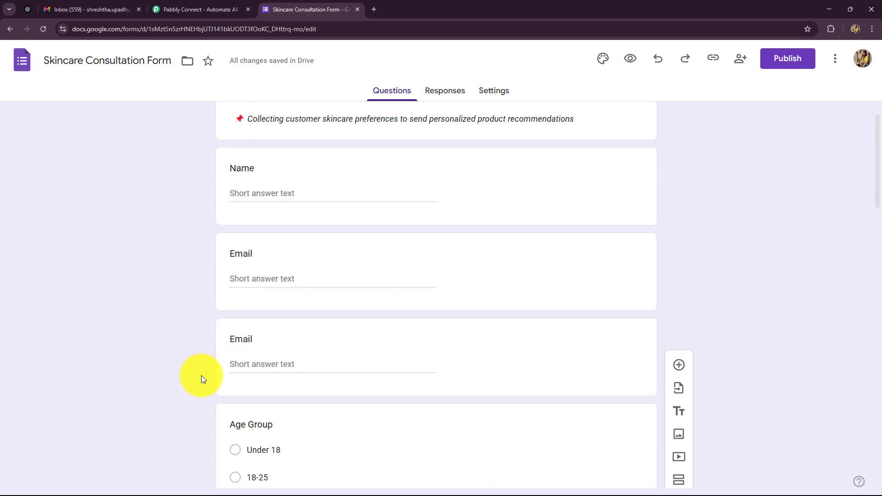
{"action": "scroll", "coordinate": [201, 376], "scroll_direction": "down", "scroll_amount": 6}
{"action": "scroll", "coordinate": [201, 376], "scroll_direction": "down", "scroll_amount": 14}
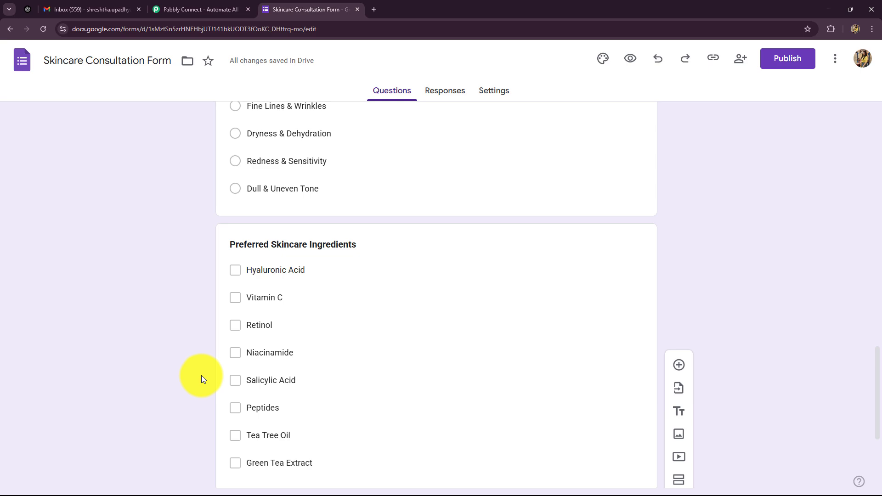
{"action": "scroll", "coordinate": [211, 390], "scroll_direction": "up", "scroll_amount": 20}
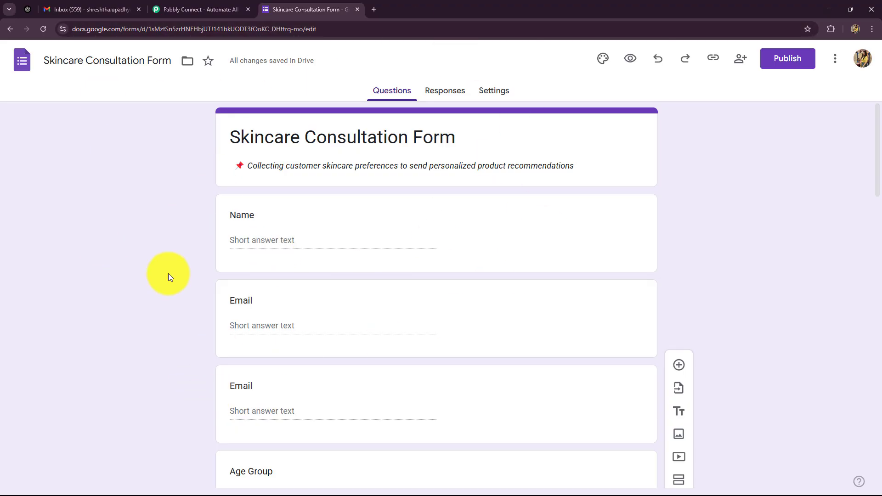
Glance at the ChatGPT home page, return to the form, then switch to Pabbly Connect
{"action": "left_click", "coordinate": [26, 9]}
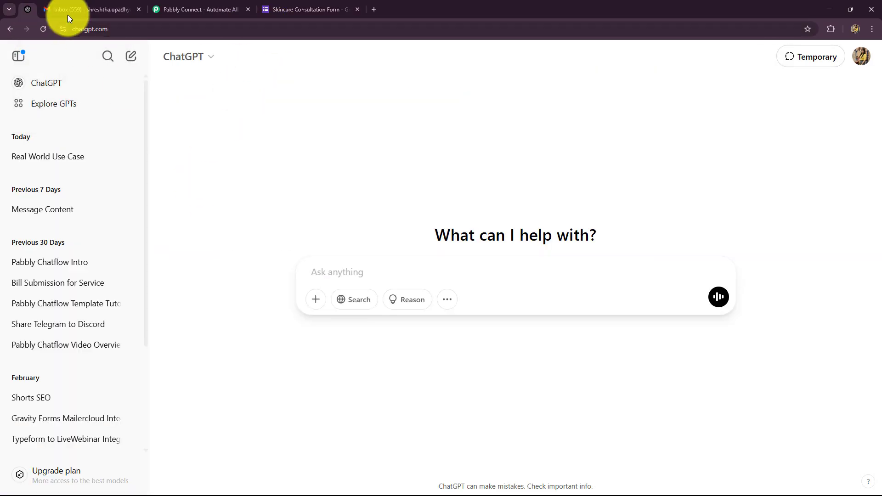
{"action": "left_click", "coordinate": [89, 11]}
{"action": "left_click", "coordinate": [304, 10]}
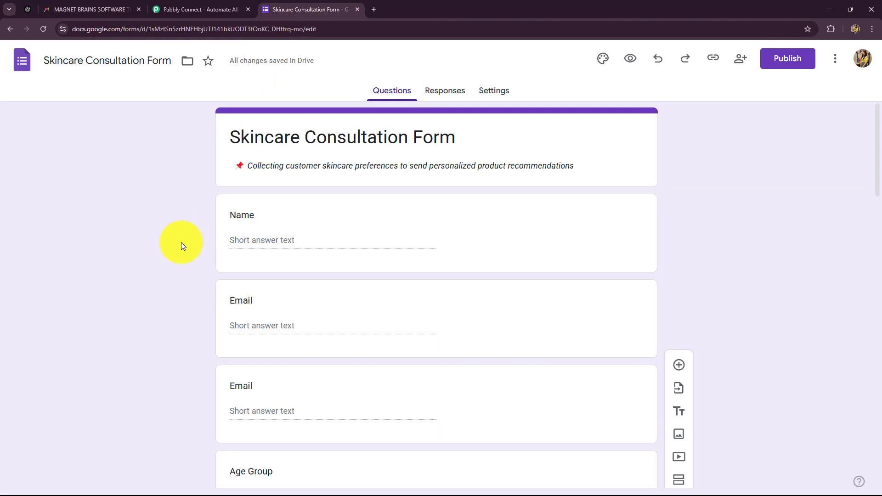
{"action": "scroll", "coordinate": [181, 242], "scroll_direction": "down", "scroll_amount": 4}
{"action": "scroll", "coordinate": [181, 241], "scroll_direction": "up", "scroll_amount": 4}
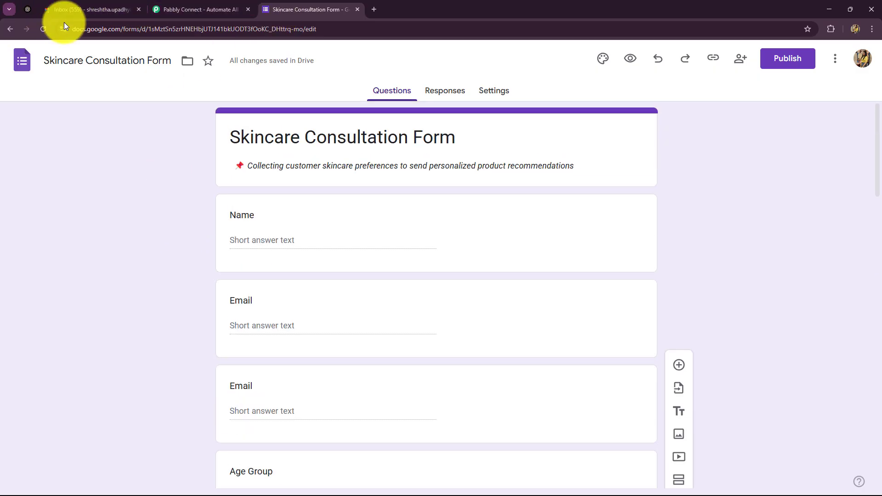
{"action": "left_click", "coordinate": [204, 10]}
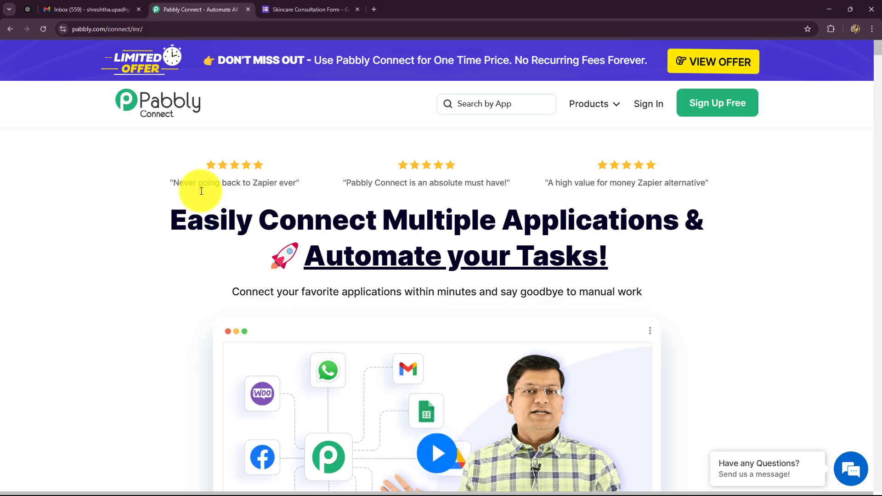
Close the lifetime offer popup on the Pabbly Connect homepage
{"action": "left_click_drag", "start_coordinate": [188, 208], "coordinate": [175, 250]}
{"action": "left_click", "coordinate": [173, 250]}
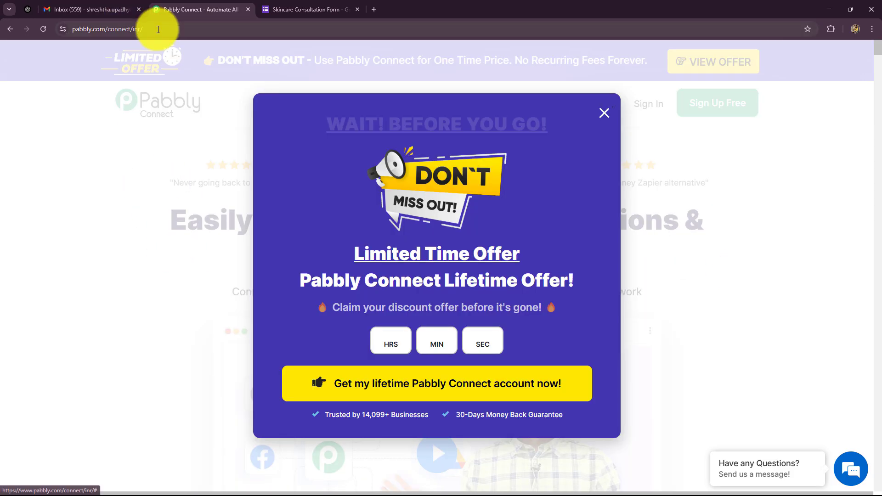
{"action": "left_click_drag", "start_coordinate": [76, 30], "coordinate": [503, 66]}
{"action": "left_click", "coordinate": [603, 128]}
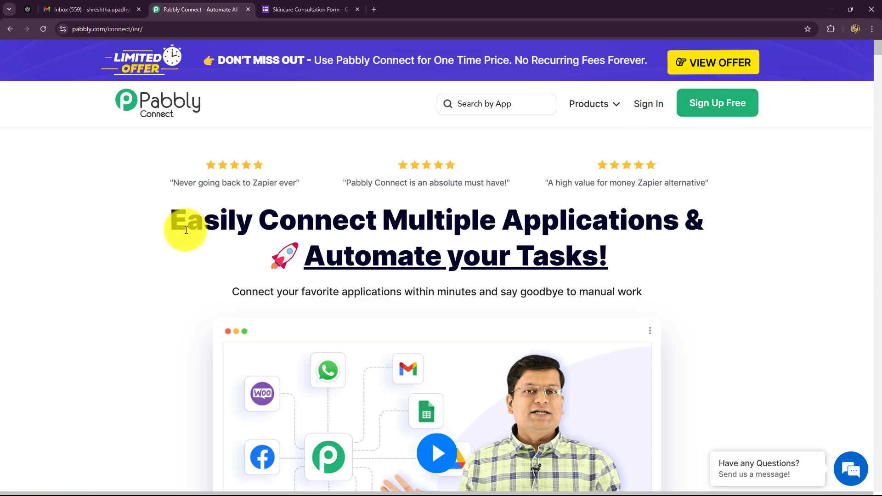
Highlight the 'Easily Connect Multiple Applications & Automate your Tasks!' headline and subtitle
{"action": "left_click_drag", "start_coordinate": [181, 232], "coordinate": [385, 276]}
{"action": "left_click", "coordinate": [148, 266]}
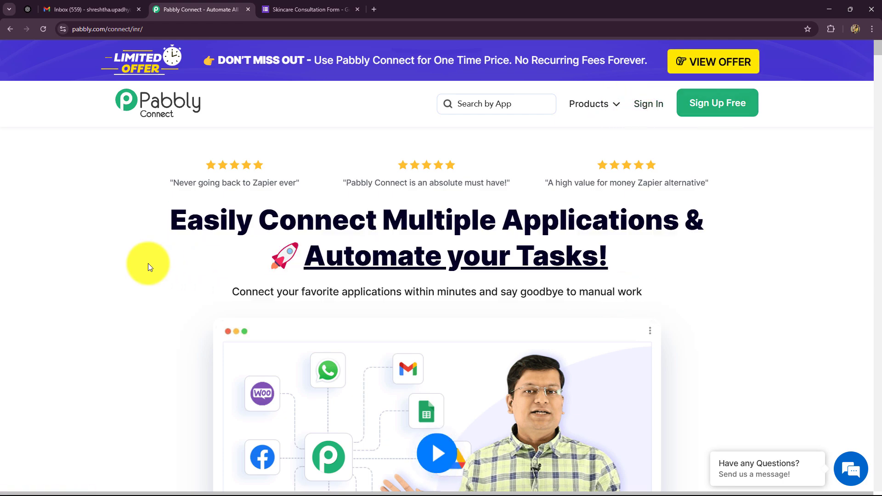
{"action": "scroll", "coordinate": [148, 263], "scroll_direction": "down", "scroll_amount": 8}
{"action": "scroll", "coordinate": [148, 263], "scroll_direction": "up", "scroll_amount": 8}
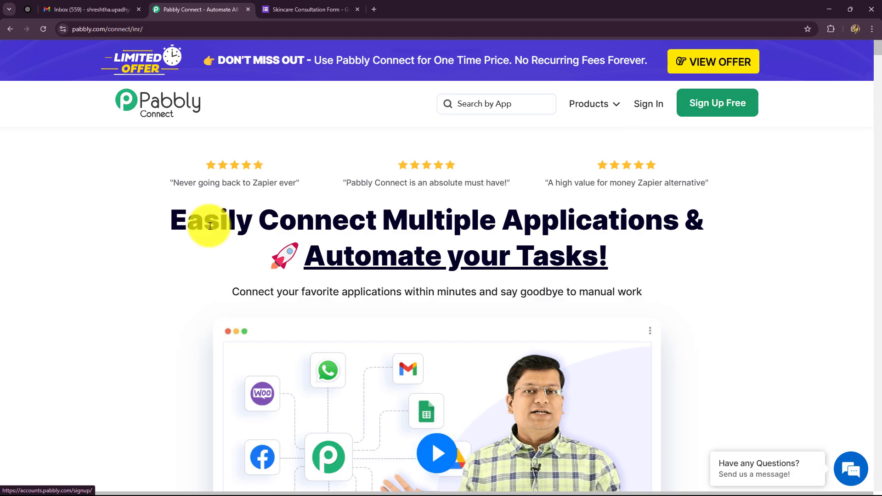
{"action": "left_click_drag", "start_coordinate": [166, 230], "coordinate": [684, 283]}
{"action": "left_click", "coordinate": [163, 276]}
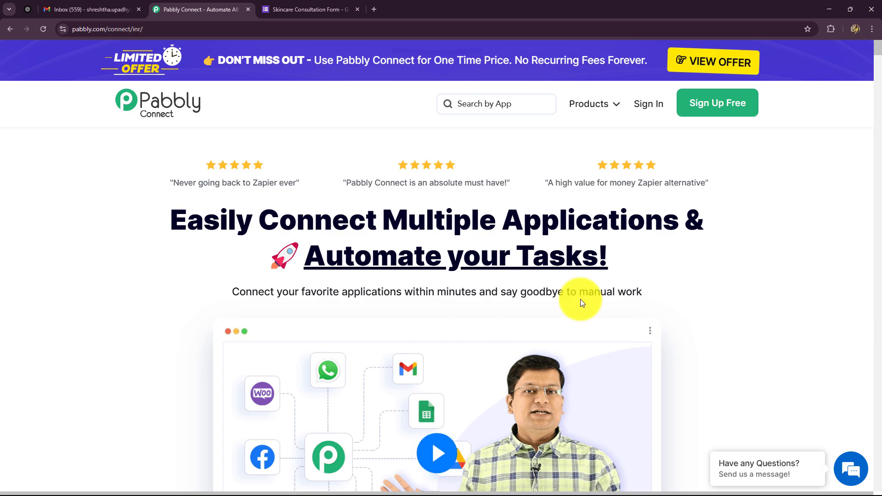
{"action": "scroll", "coordinate": [823, 288], "scroll_direction": "down", "scroll_amount": 8}
{"action": "scroll", "coordinate": [823, 288], "scroll_direction": "up", "scroll_amount": 8}
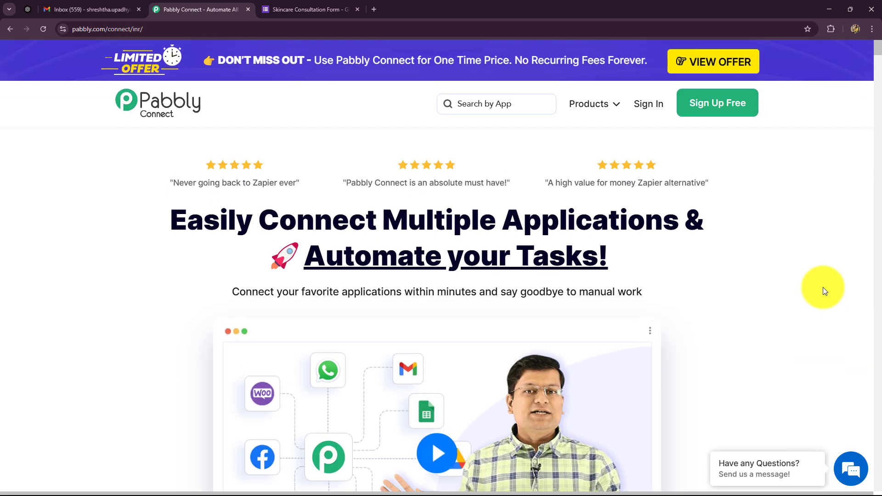
{"action": "left_click", "coordinate": [643, 109]}
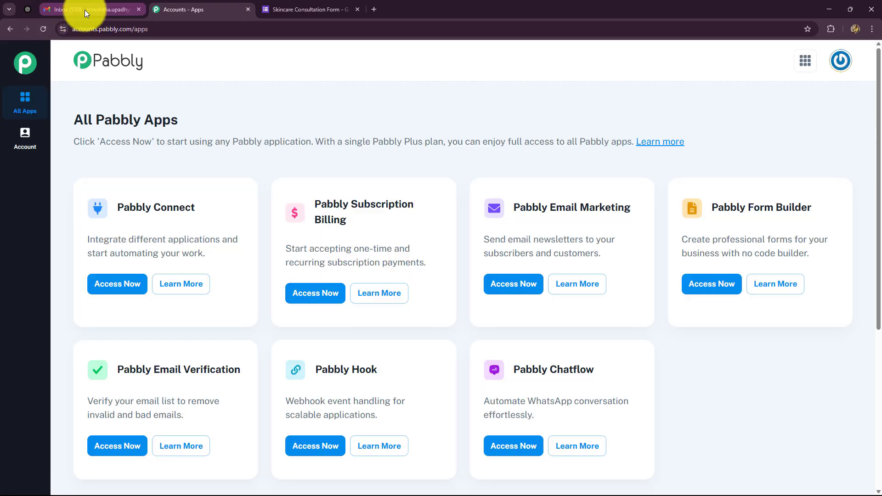
{"action": "left_click_drag", "start_coordinate": [84, 120], "coordinate": [178, 121]}
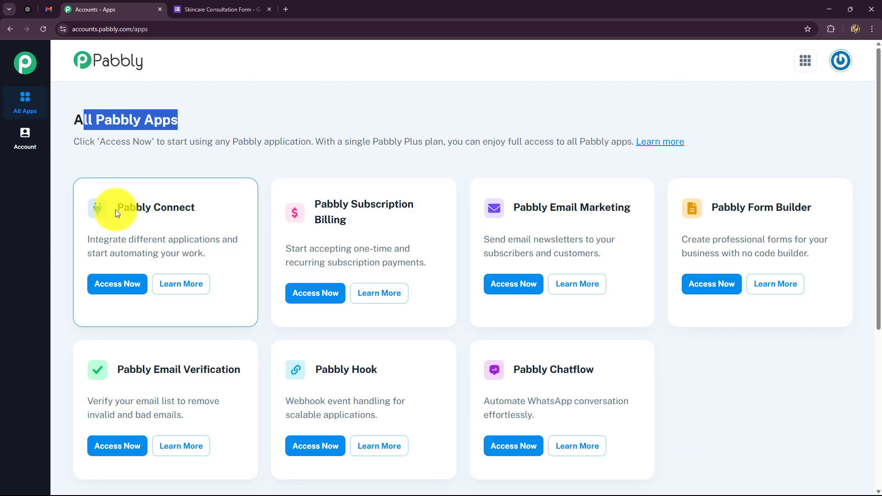
{"action": "left_click_drag", "start_coordinate": [116, 208], "coordinate": [195, 208]}
{"action": "left_click", "coordinate": [115, 284]}
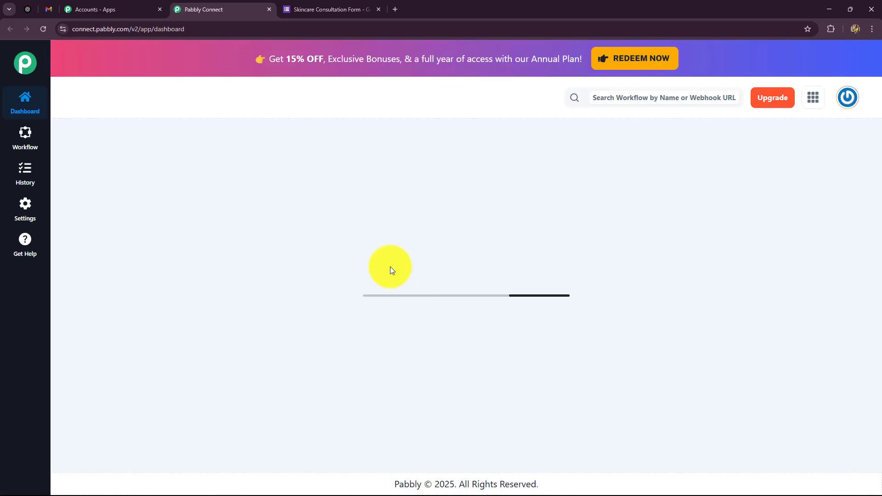
{"action": "scroll", "coordinate": [391, 268], "scroll_direction": "down", "scroll_amount": 8}
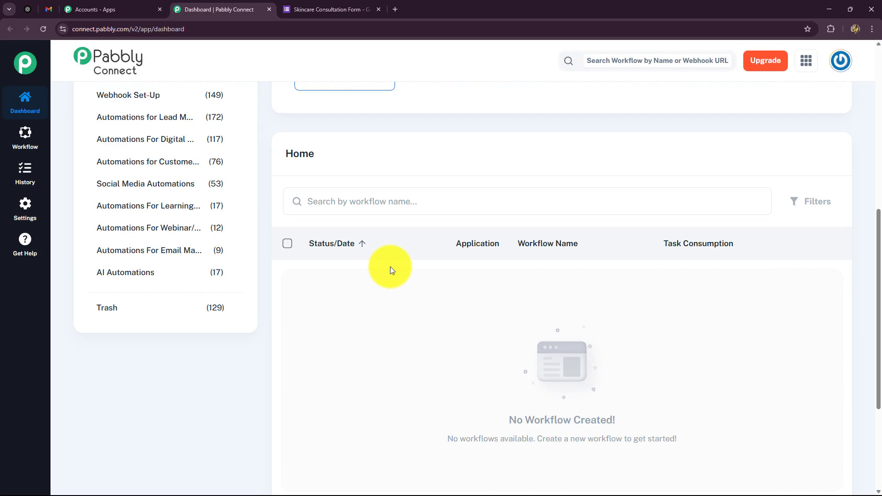
{"action": "scroll", "coordinate": [391, 269], "scroll_direction": "up", "scroll_amount": 8}
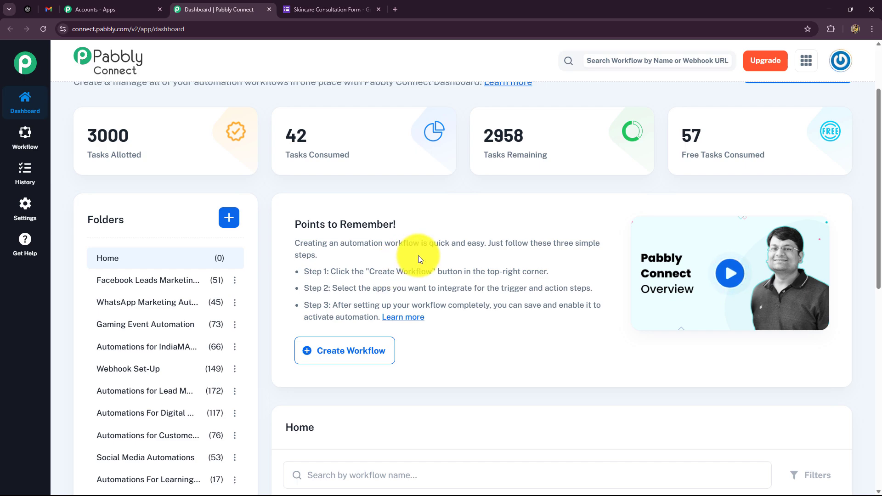
{"action": "scroll", "coordinate": [415, 252], "scroll_direction": "down", "scroll_amount": 8}
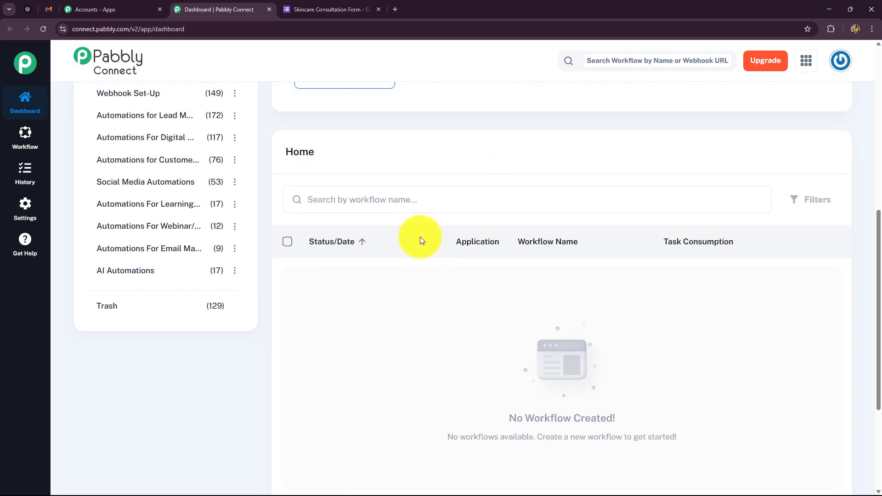
{"action": "scroll", "coordinate": [420, 237], "scroll_direction": "up", "scroll_amount": 3}
{"action": "scroll", "coordinate": [416, 239], "scroll_direction": "up", "scroll_amount": 3}
{"action": "scroll", "coordinate": [184, 284], "scroll_direction": "down", "scroll_amount": 2}
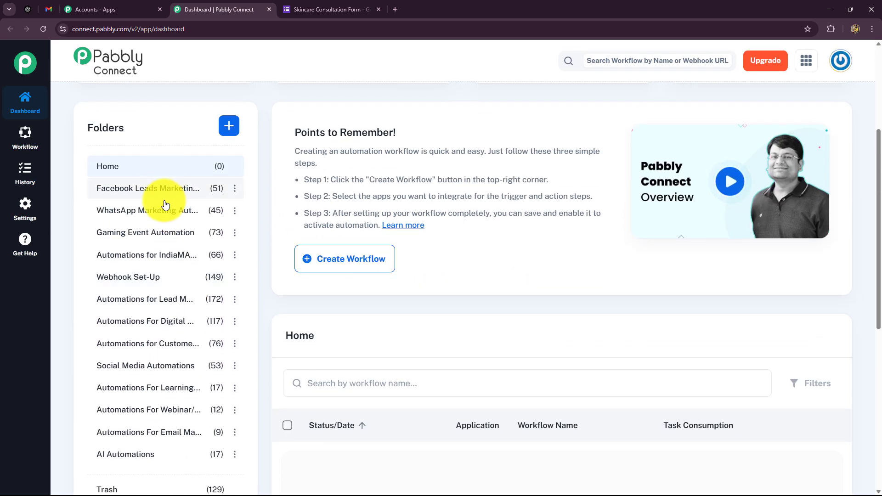
{"action": "scroll", "coordinate": [557, 327], "scroll_direction": "up", "scroll_amount": 4}
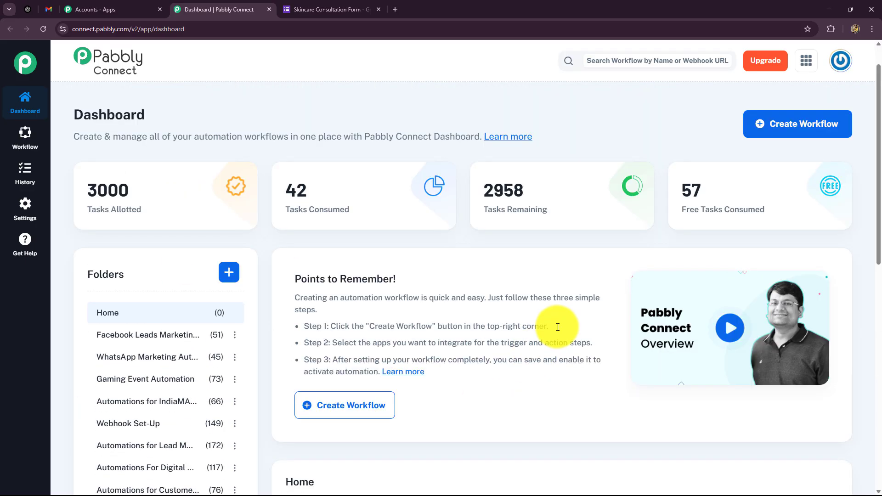
Start a new workflow and name it 'Create AI Agent-Powered Personalized Product Recommendation Emails with Pabbly'
{"action": "left_click", "coordinate": [793, 168]}
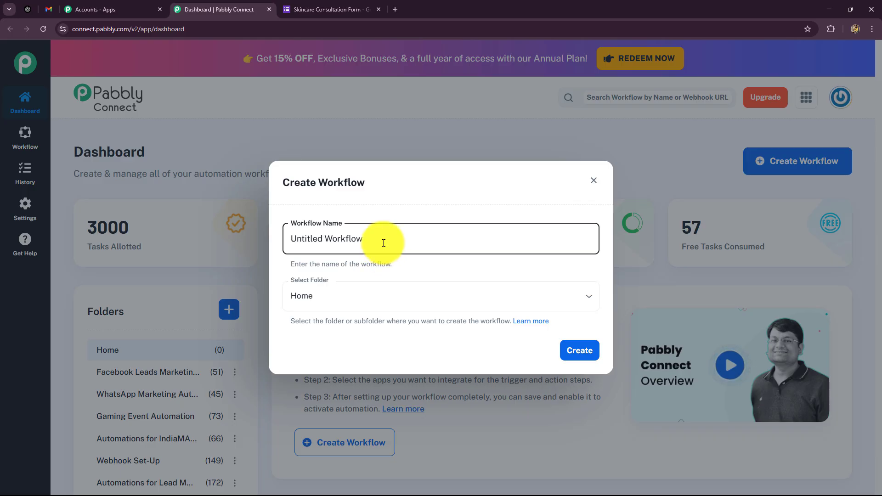
{"action": "left_click_drag", "start_coordinate": [384, 240], "coordinate": [245, 258]}
{"action": "key", "text": "BackSpace"}
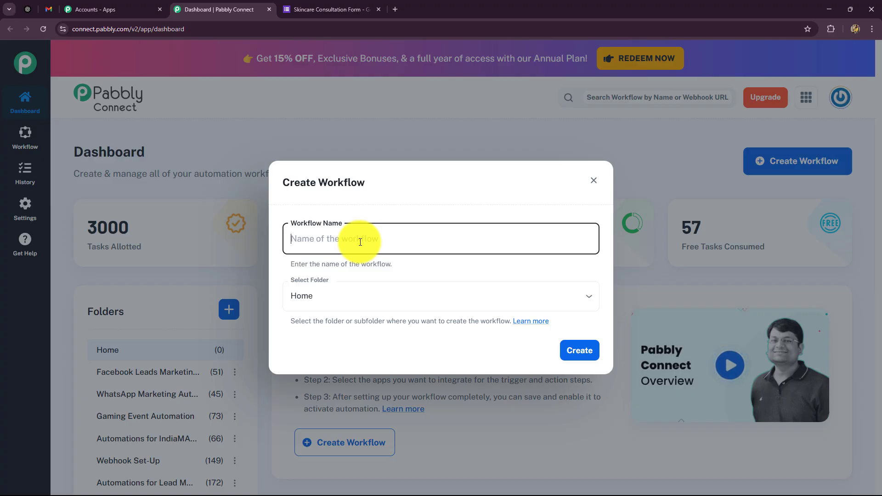
{"action": "key", "text": "ctrl+v"}
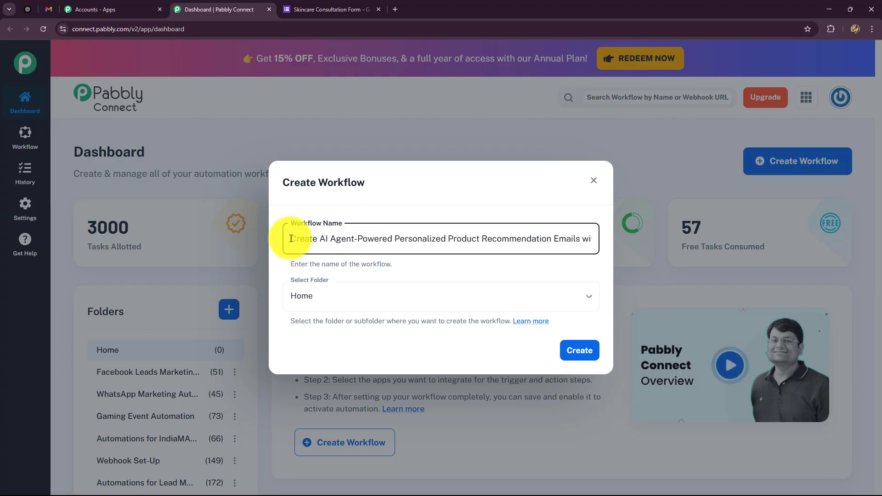
{"action": "left_click_drag", "start_coordinate": [289, 240], "coordinate": [606, 256]}
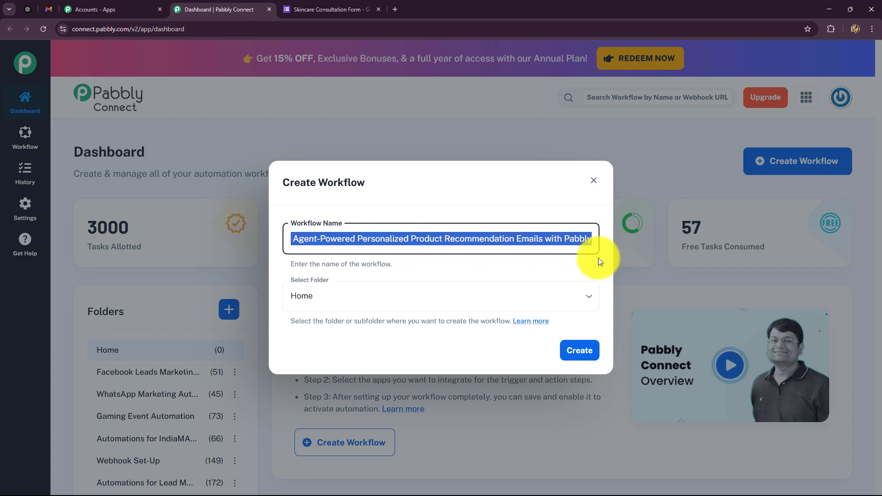
{"action": "left_click", "coordinate": [476, 270]}
Place the workflow in the AI Automations folder and create it
{"action": "left_click", "coordinate": [470, 296]}
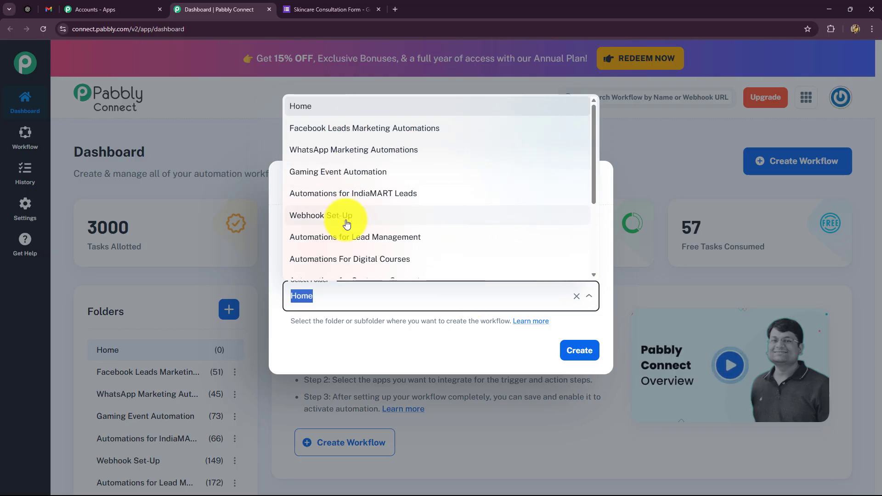
{"action": "scroll", "coordinate": [346, 221], "scroll_direction": "down", "scroll_amount": 3}
{"action": "scroll", "coordinate": [326, 148], "scroll_direction": "up", "scroll_amount": 3}
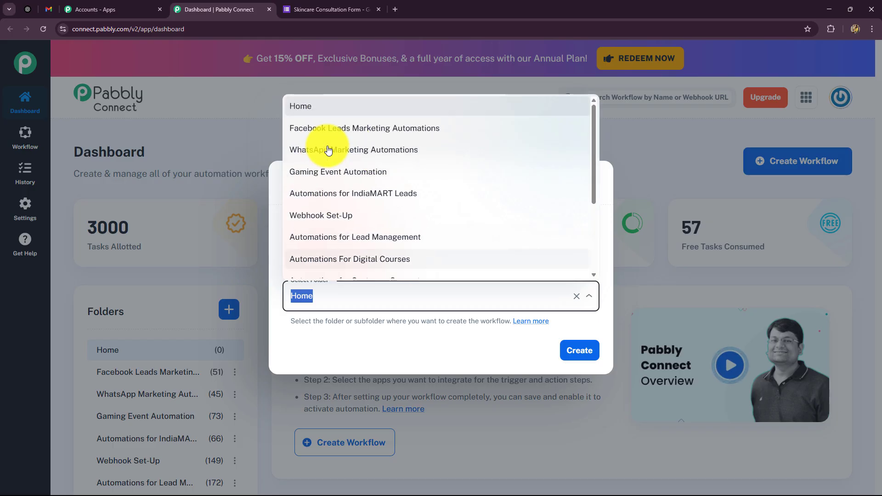
{"action": "scroll", "coordinate": [326, 148], "scroll_direction": "down", "scroll_amount": 3}
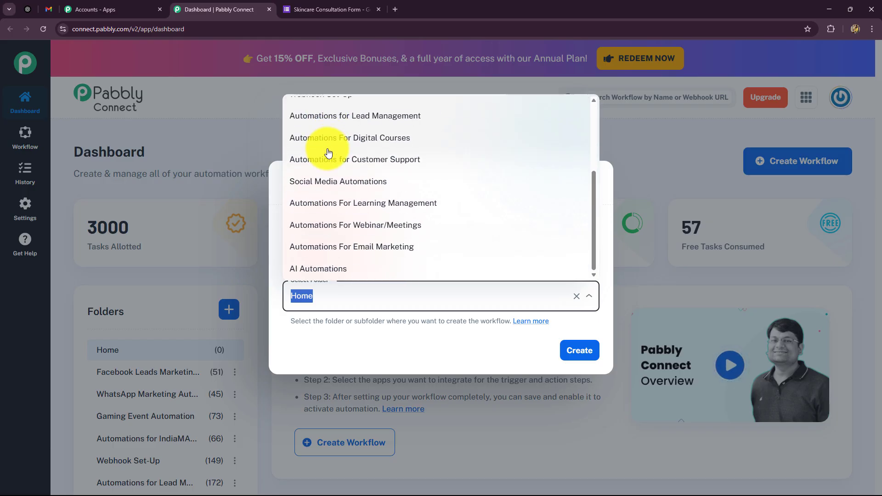
{"action": "left_click", "coordinate": [319, 270]}
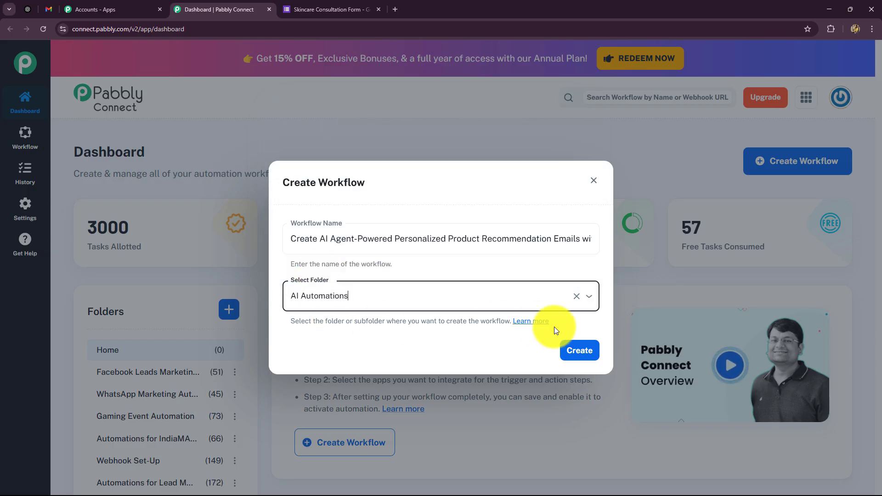
{"action": "left_click", "coordinate": [580, 351]}
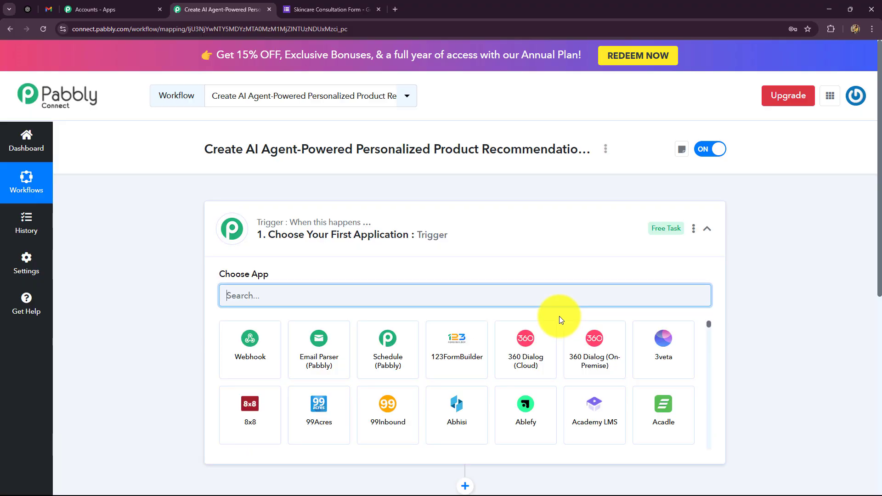
Collapse the trigger card to reveal both empty placeholder steps, after a quick look at the form
{"action": "left_click", "coordinate": [708, 228]}
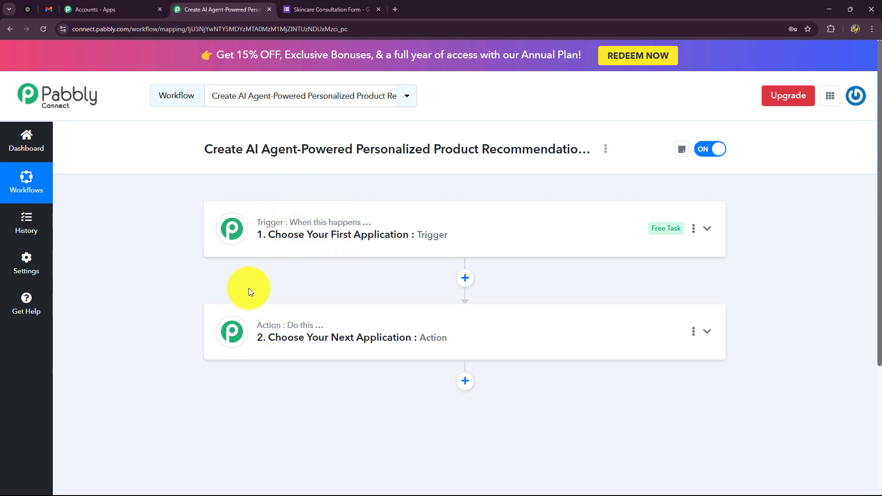
{"action": "left_click", "coordinate": [311, 10]}
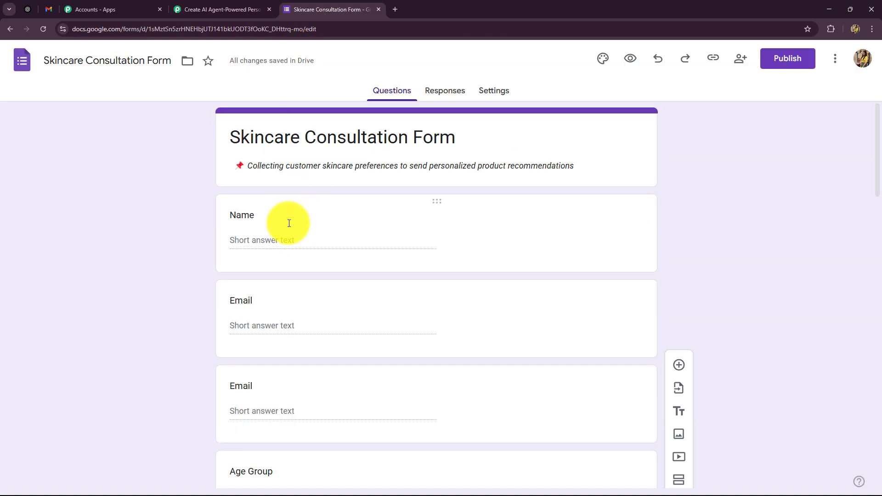
{"action": "left_click", "coordinate": [212, 8]}
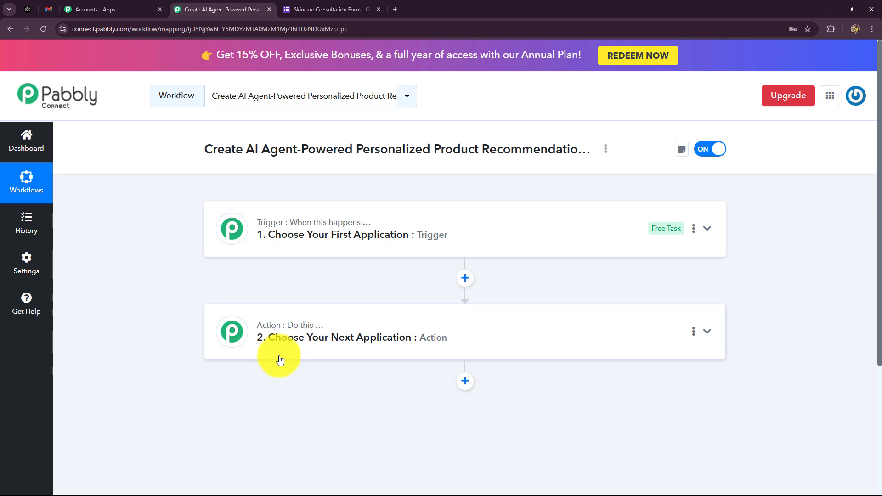
{"action": "mouse_move", "coordinate": [280, 332]}
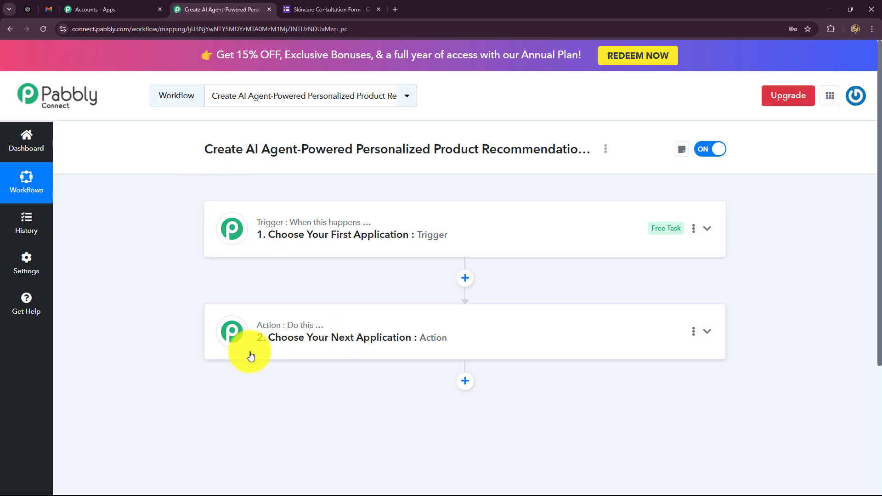
Set the trigger app to Google Forms (searched 'Googl') with the New Response Received event
{"action": "left_click", "coordinate": [229, 223]}
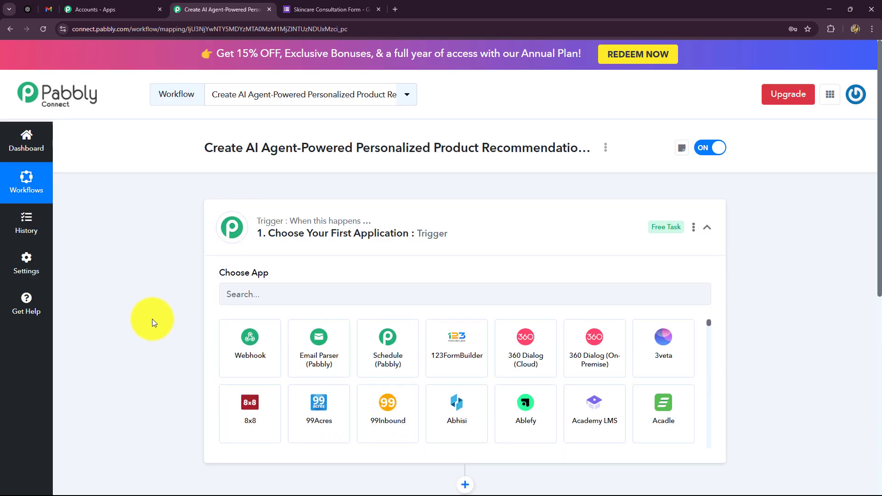
{"action": "scroll", "coordinate": [153, 319], "scroll_direction": "down", "scroll_amount": 2}
{"action": "left_click", "coordinate": [245, 194]}
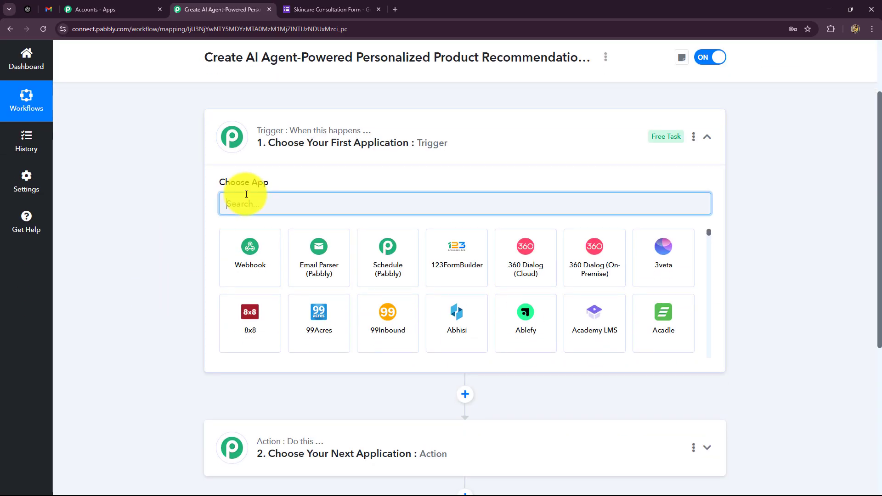
{"action": "type", "text": "Googl"}
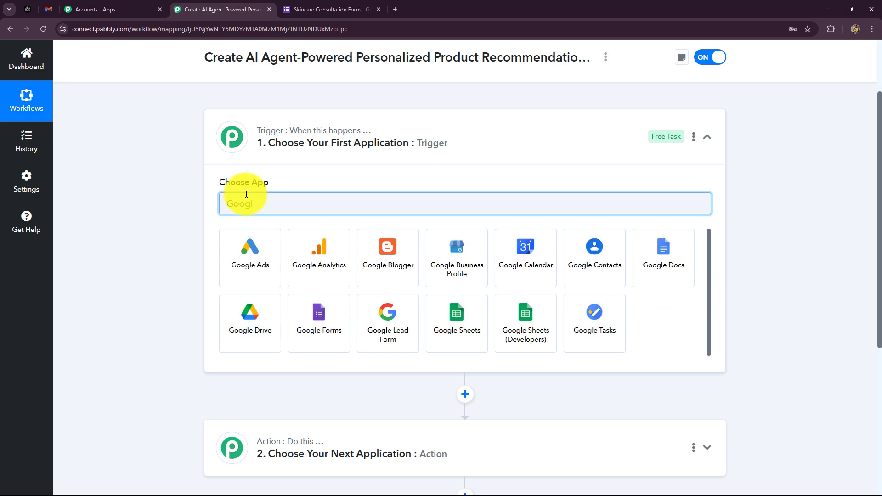
{"action": "left_click", "coordinate": [319, 305]}
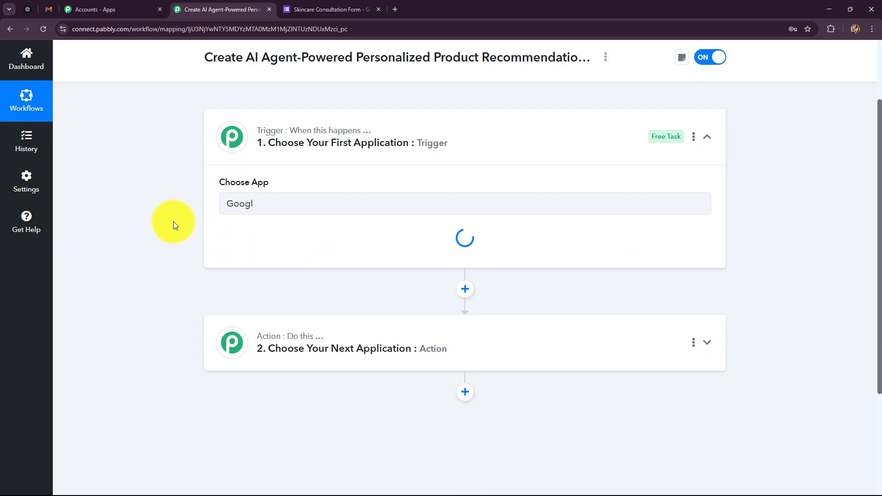
{"action": "left_click", "coordinate": [231, 250]}
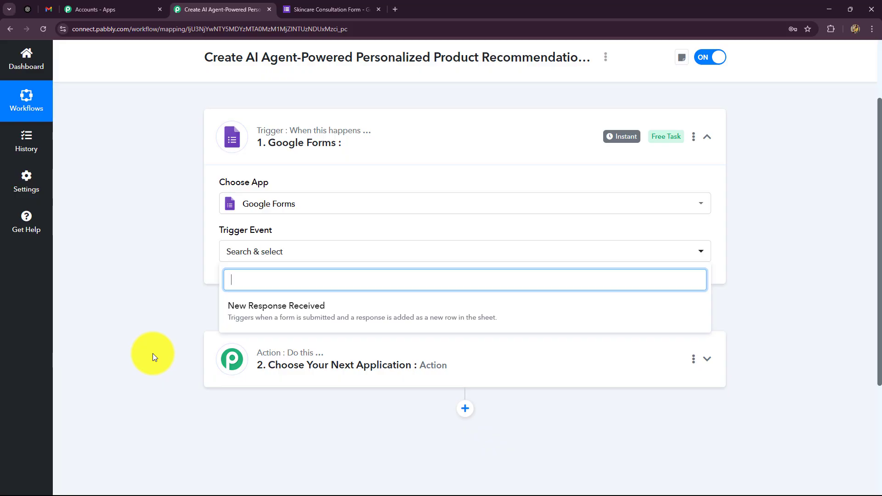
{"action": "left_click", "coordinate": [241, 315]}
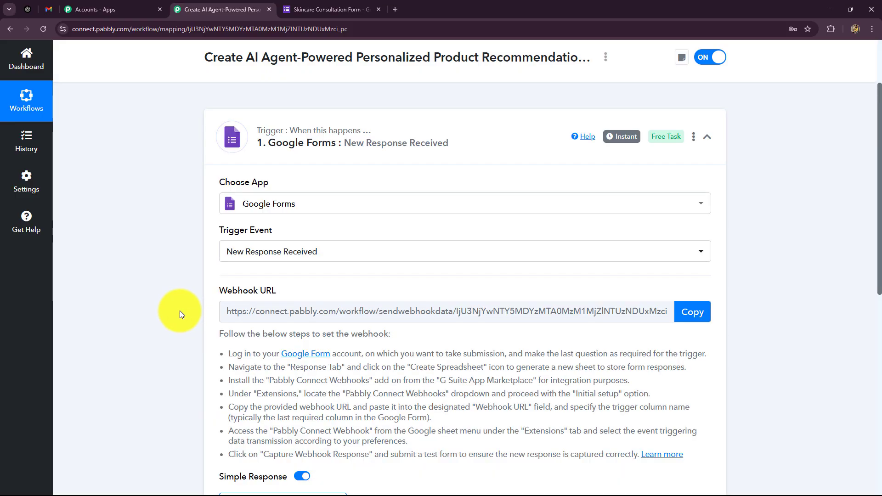
Review the webhook setup instructions and copy the Google Forms trigger's webhook URL
{"action": "left_click", "coordinate": [344, 8]}
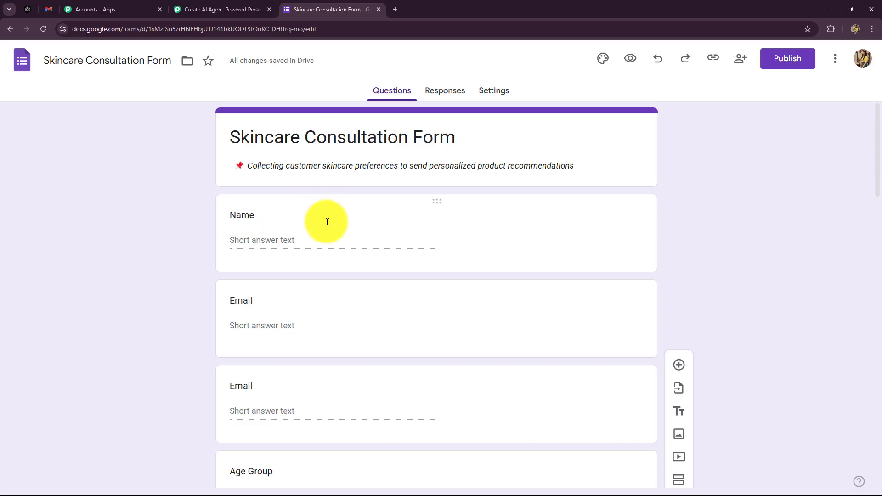
{"action": "left_click", "coordinate": [227, 7]}
{"action": "scroll", "coordinate": [206, 338], "scroll_direction": "down", "scroll_amount": 1}
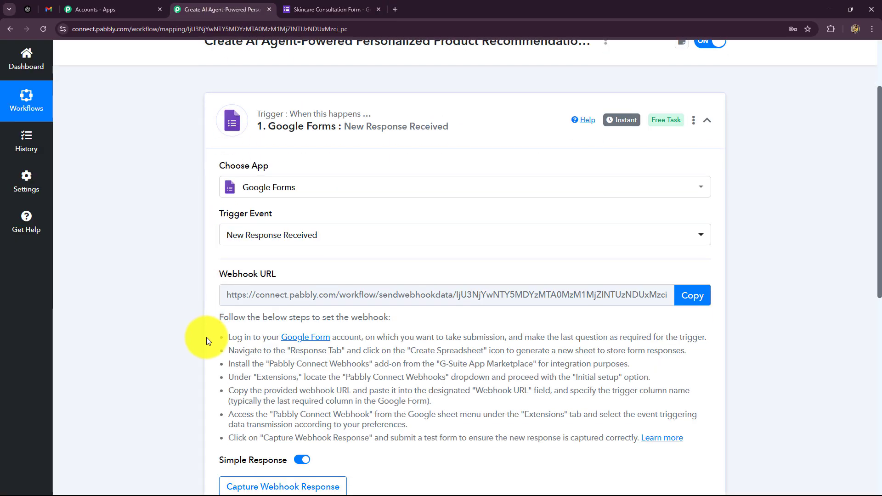
{"action": "scroll", "coordinate": [206, 340], "scroll_direction": "down", "scroll_amount": 3}
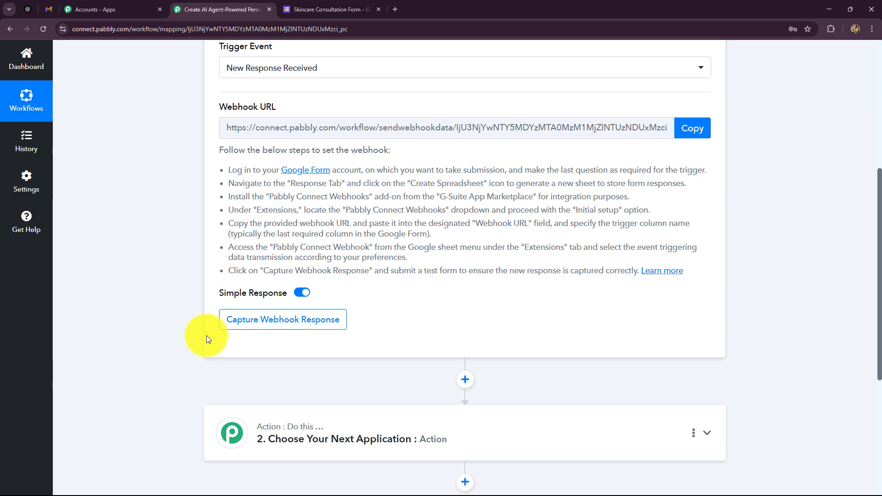
{"action": "scroll", "coordinate": [206, 336], "scroll_direction": "up", "scroll_amount": 4}
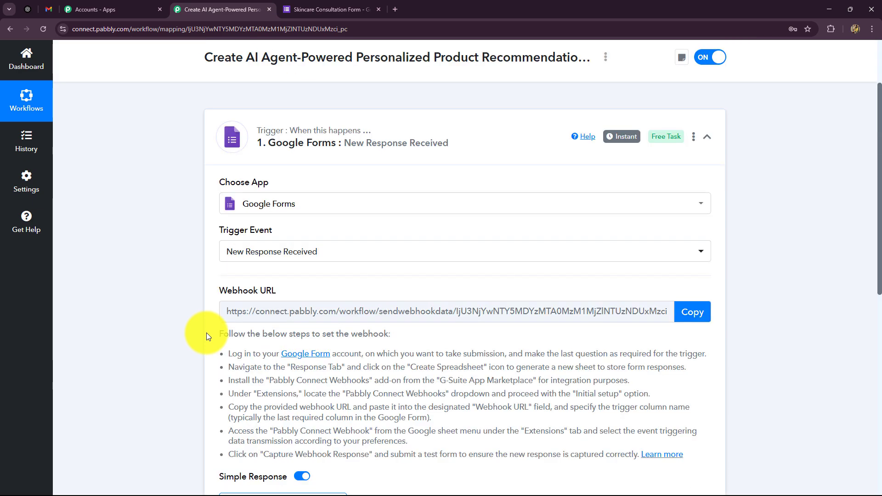
{"action": "scroll", "coordinate": [205, 333], "scroll_direction": "down", "scroll_amount": 4}
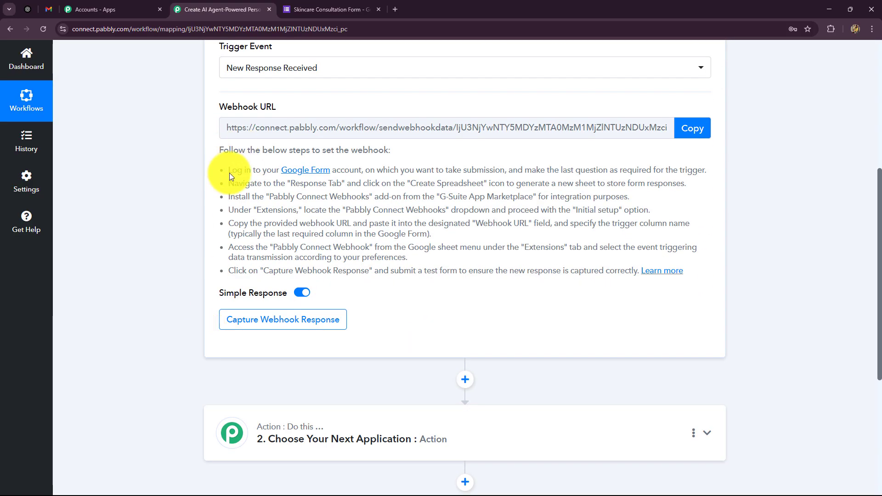
{"action": "left_click_drag", "start_coordinate": [230, 173], "coordinate": [628, 236]}
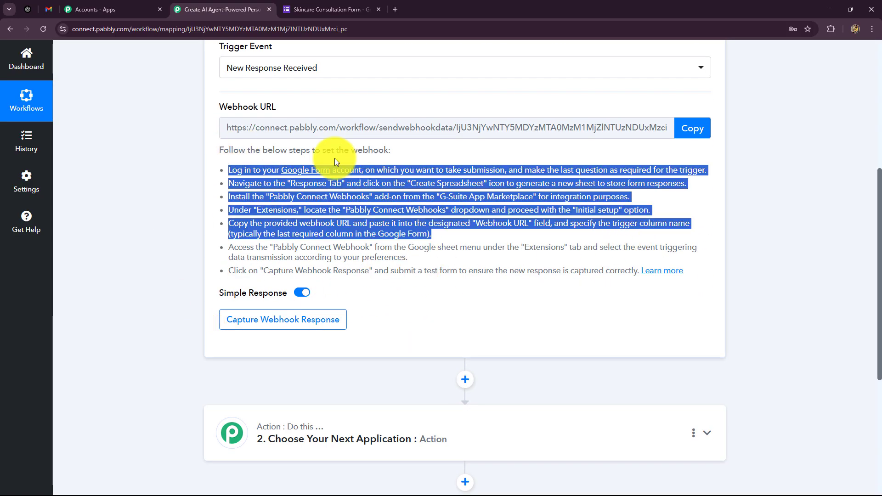
{"action": "scroll", "coordinate": [129, 249], "scroll_direction": "up", "scroll_amount": 4}
{"action": "left_click", "coordinate": [129, 249]}
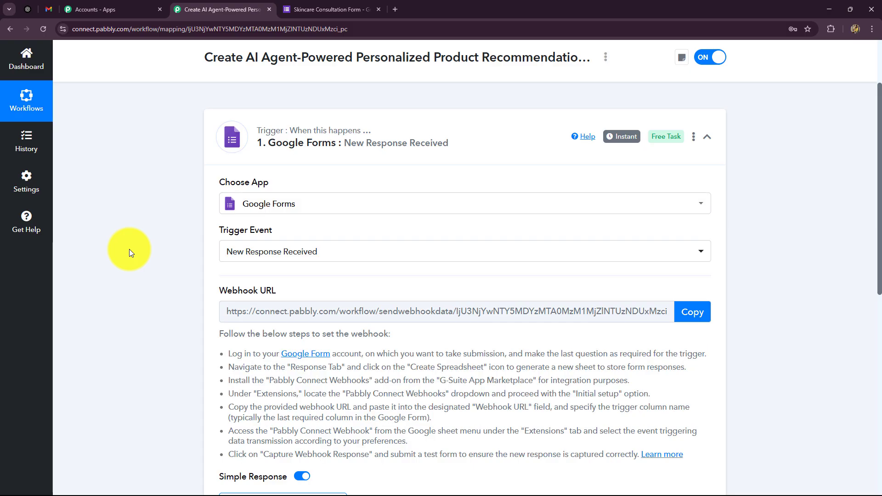
{"action": "scroll", "coordinate": [129, 249], "scroll_direction": "down", "scroll_amount": 2}
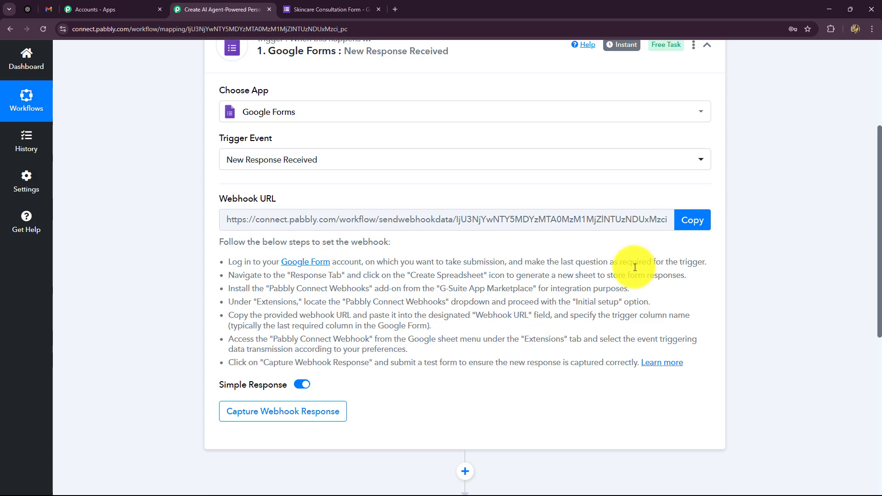
{"action": "left_click", "coordinate": [691, 220]}
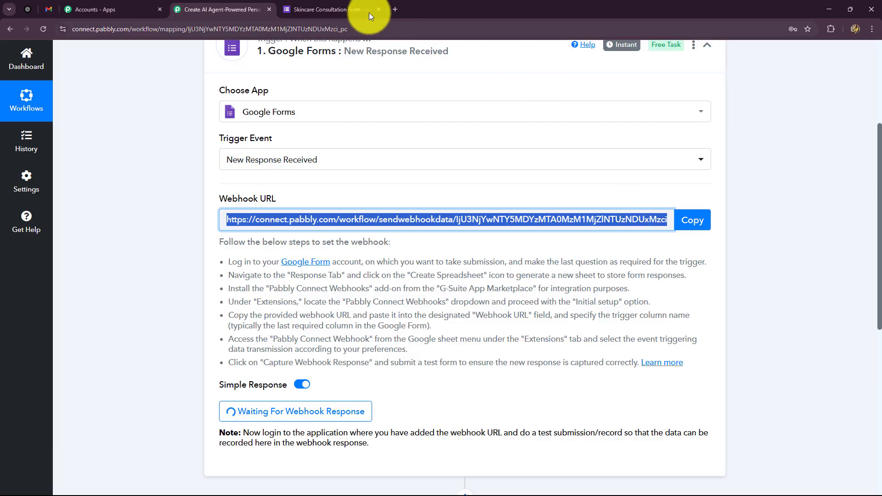
In the form editor, select the repeated Email question and act on its card toolbar
{"action": "left_click", "coordinate": [319, 10]}
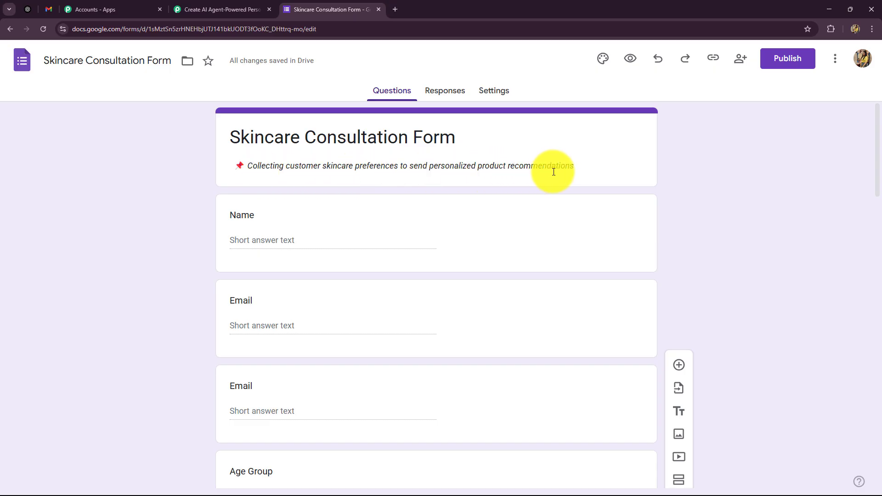
{"action": "scroll", "coordinate": [420, 250], "scroll_direction": "down", "scroll_amount": 2}
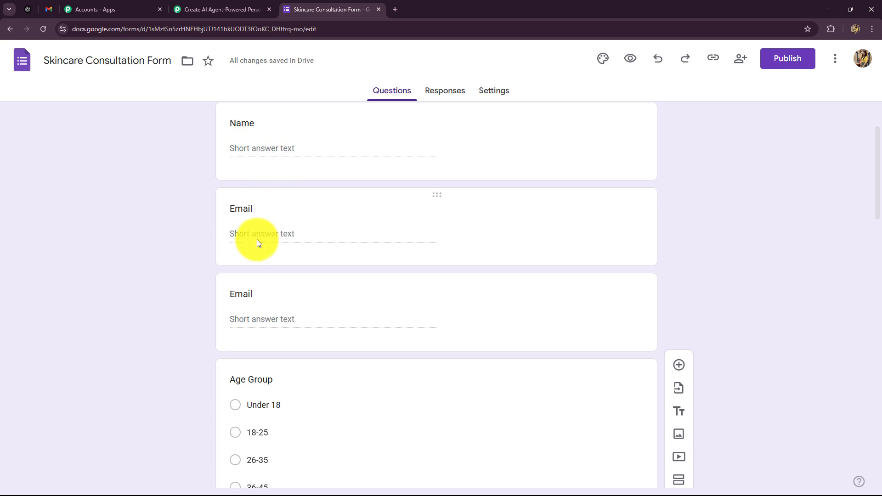
{"action": "scroll", "coordinate": [257, 283], "scroll_direction": "down", "scroll_amount": 2}
{"action": "left_click", "coordinate": [264, 224]}
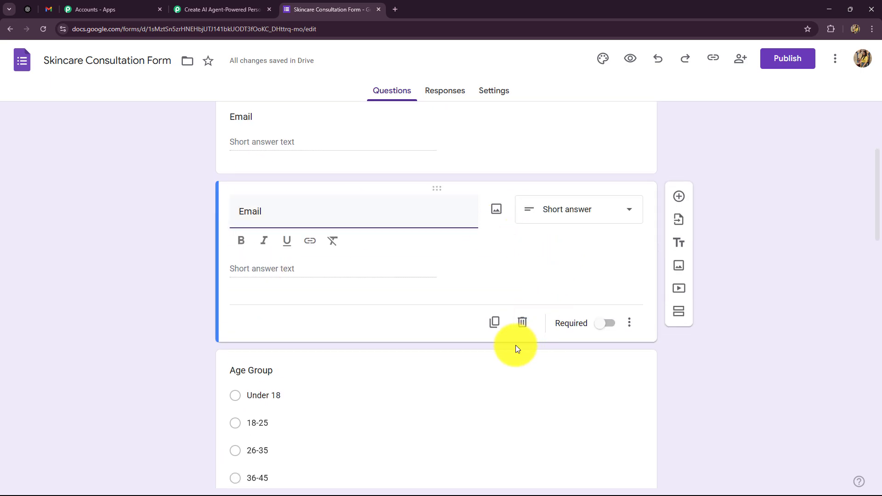
{"action": "left_click", "coordinate": [494, 322]}
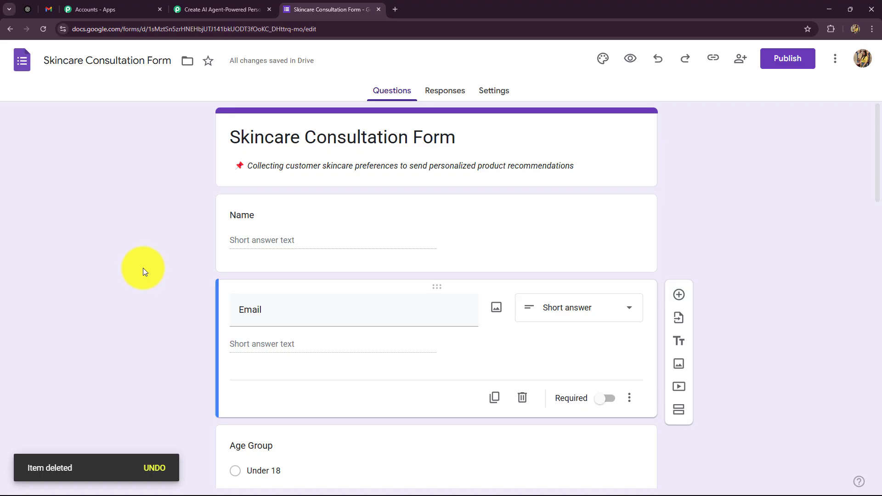
Scroll through the whole Skincare Consultation Form to review its questions
{"action": "scroll", "coordinate": [142, 269], "scroll_direction": "down", "scroll_amount": 4}
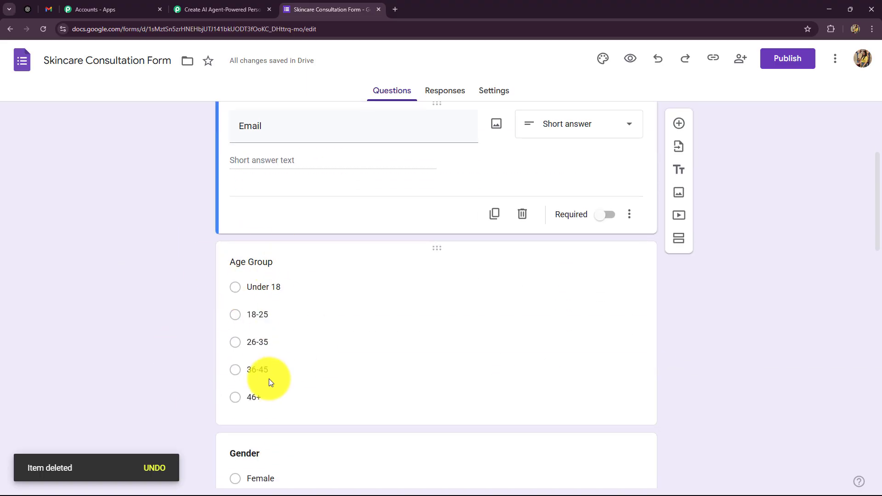
{"action": "scroll", "coordinate": [291, 392], "scroll_direction": "down", "scroll_amount": 4}
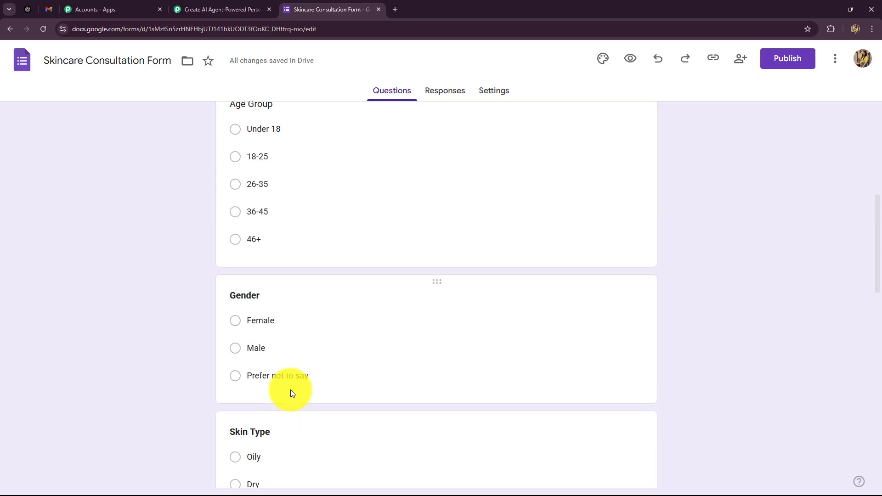
{"action": "scroll", "coordinate": [243, 344], "scroll_direction": "down", "scroll_amount": 4}
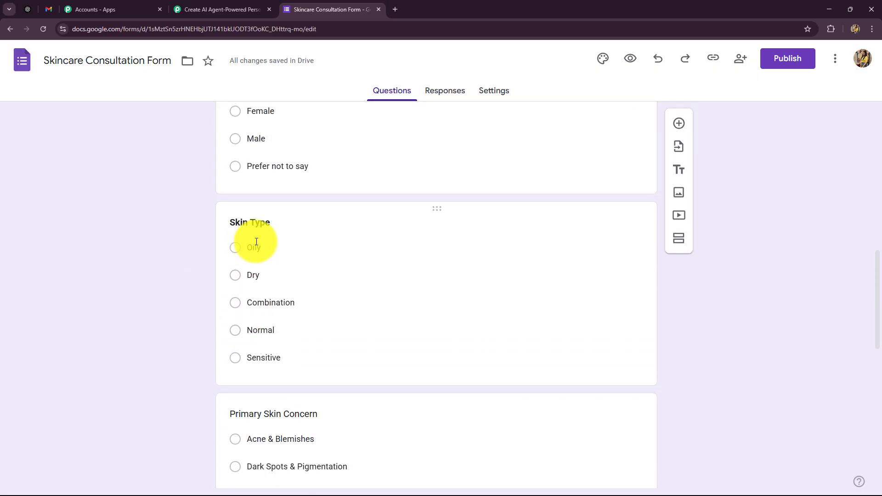
{"action": "scroll", "coordinate": [263, 430], "scroll_direction": "down", "scroll_amount": 2}
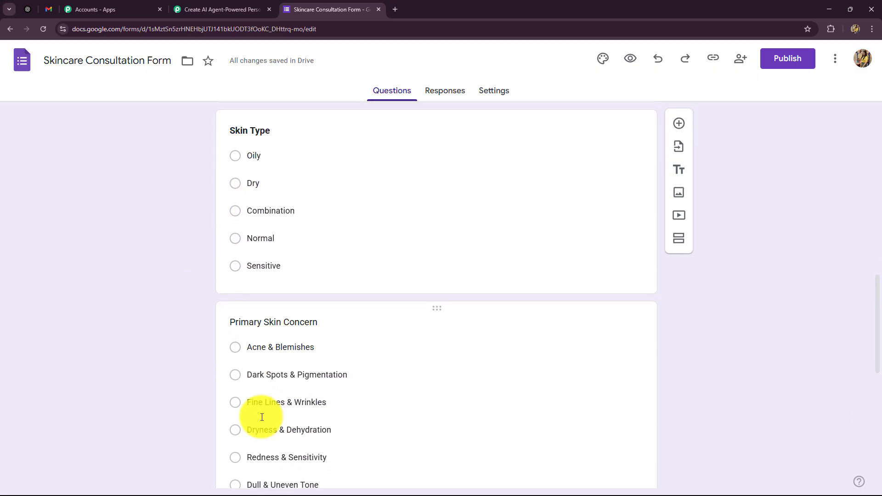
{"action": "scroll", "coordinate": [262, 417], "scroll_direction": "down", "scroll_amount": 2}
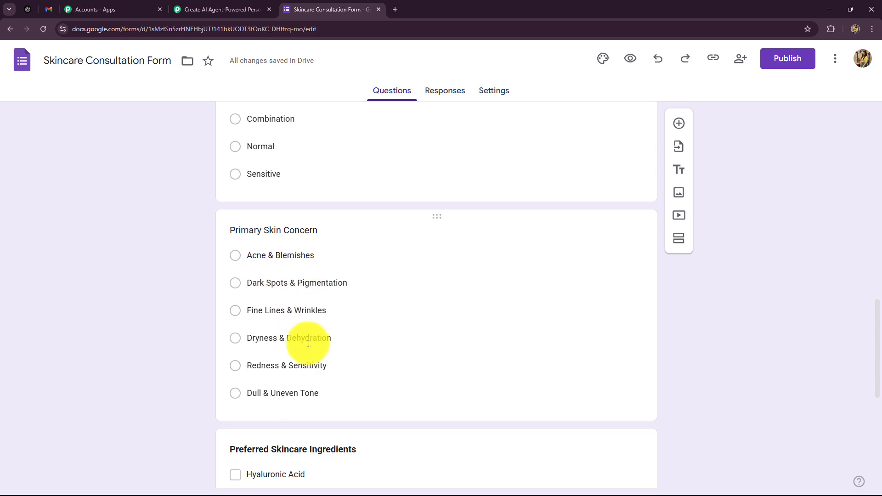
{"action": "scroll", "coordinate": [354, 373], "scroll_direction": "down", "scroll_amount": 4}
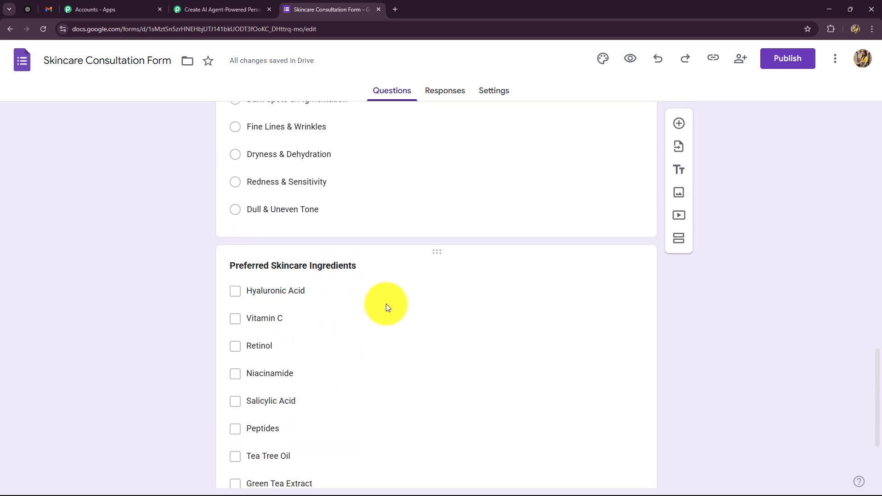
{"action": "scroll", "coordinate": [386, 305], "scroll_direction": "down", "scroll_amount": 3}
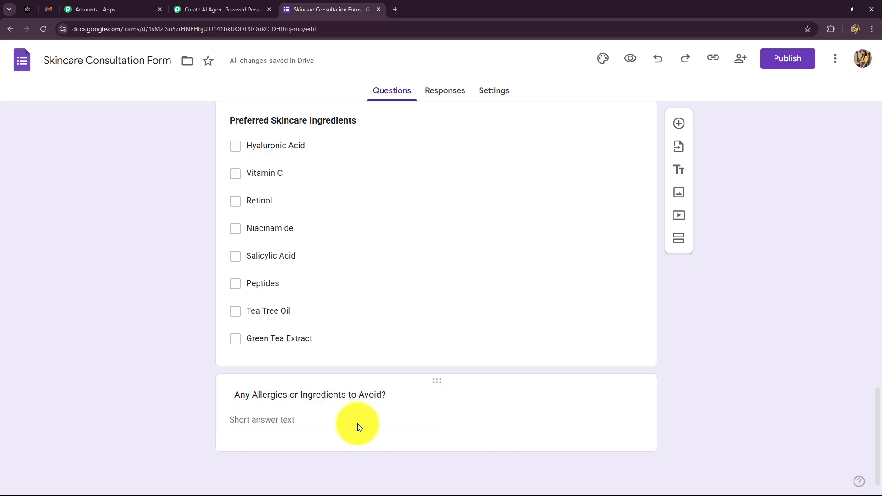
{"action": "scroll", "coordinate": [358, 424], "scroll_direction": "up", "scroll_amount": 6}
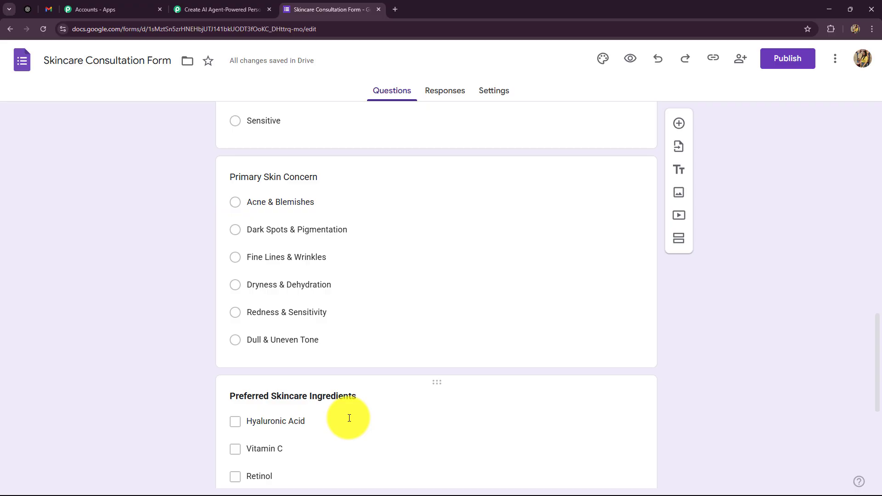
{"action": "scroll", "coordinate": [316, 313], "scroll_direction": "up", "scroll_amount": 13}
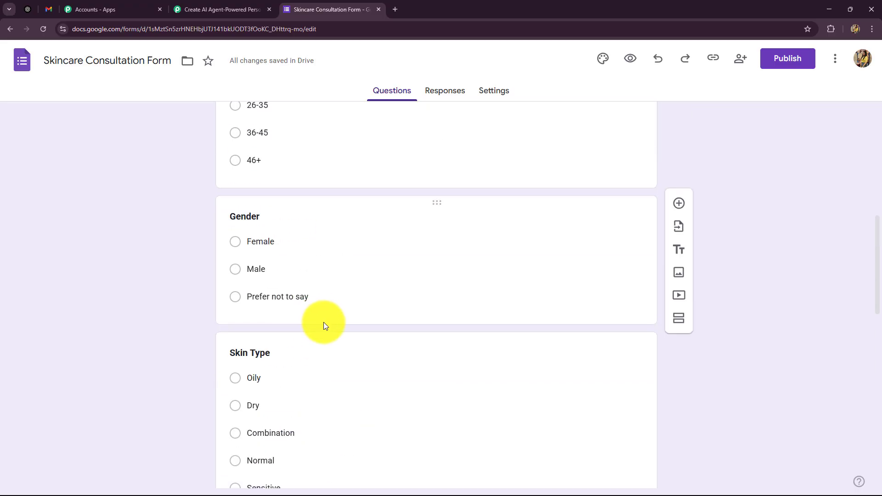
{"action": "scroll", "coordinate": [332, 334], "scroll_direction": "up", "scroll_amount": 1}
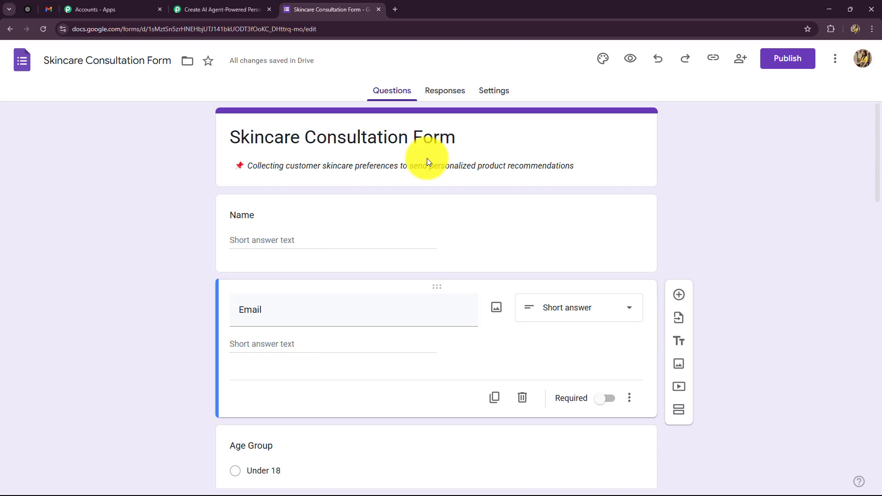
From the Responses tab, link the form to a new 'Skincare Consultation Form (Responses)' spreadsheet
{"action": "left_click", "coordinate": [450, 95]}
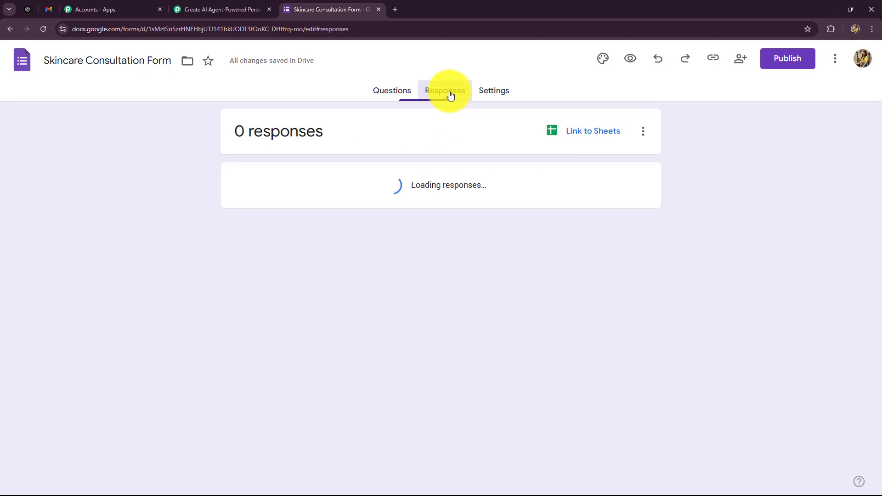
{"action": "left_click", "coordinate": [584, 135]}
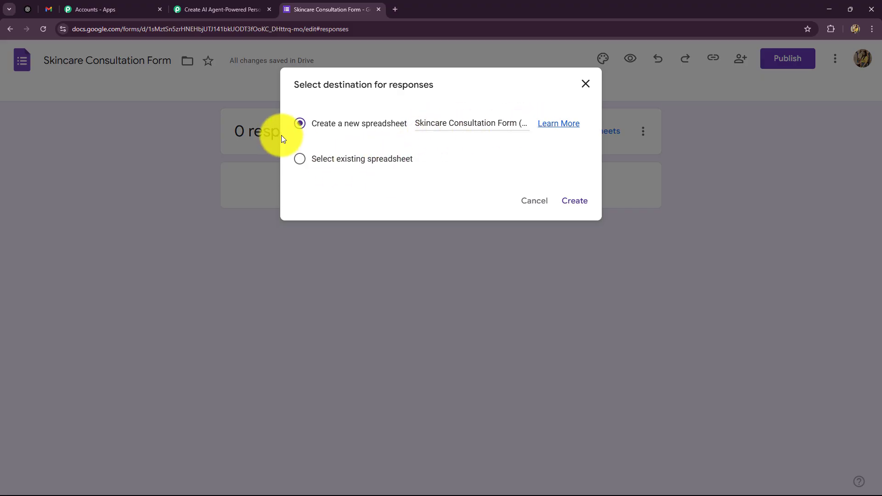
{"action": "left_click", "coordinate": [577, 200]}
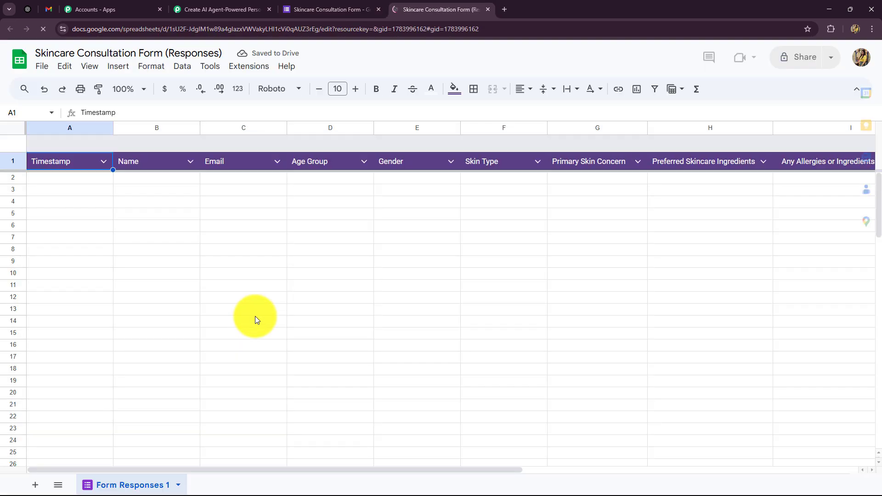
Scroll across the responses sheet to check its Timestamp, Name, Email, Age Group, Gender, Skin Type columns
{"action": "left_click", "coordinate": [163, 202]}
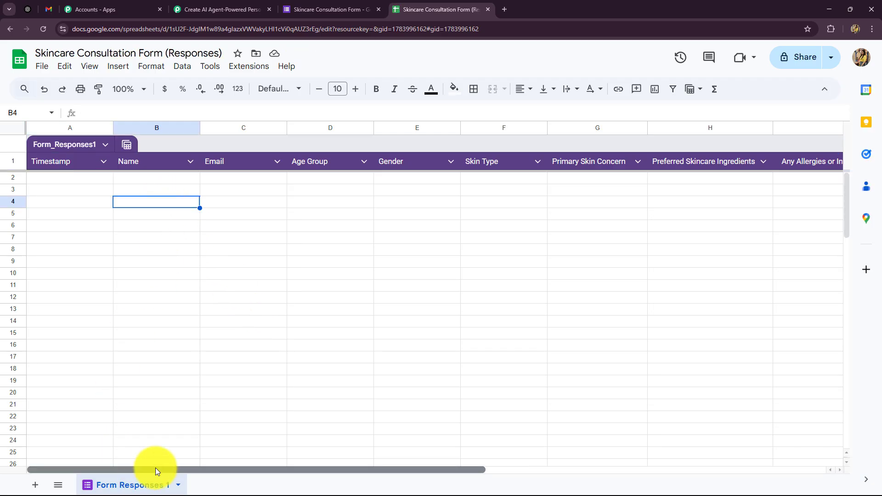
{"action": "left_click_drag", "start_coordinate": [155, 468], "coordinate": [134, 440]}
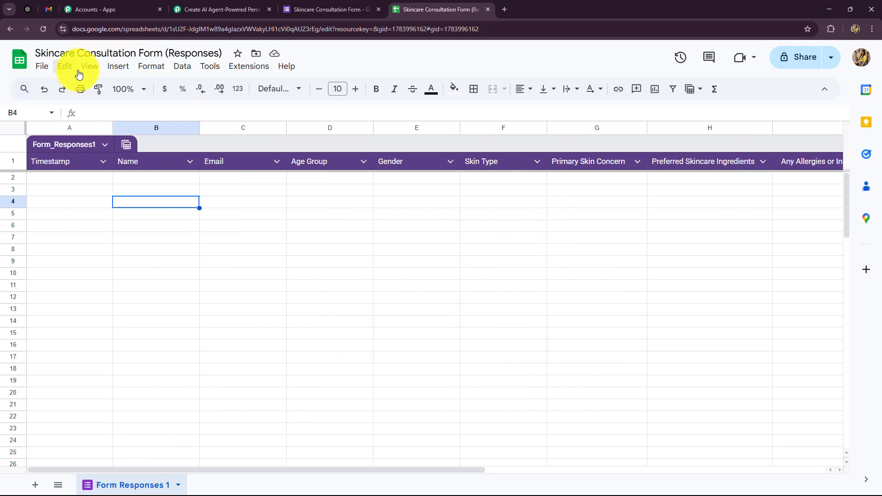
Glance at the Pabbly trigger's webhook instructions, then return to the form's Responses page
{"action": "left_click", "coordinate": [216, 18]}
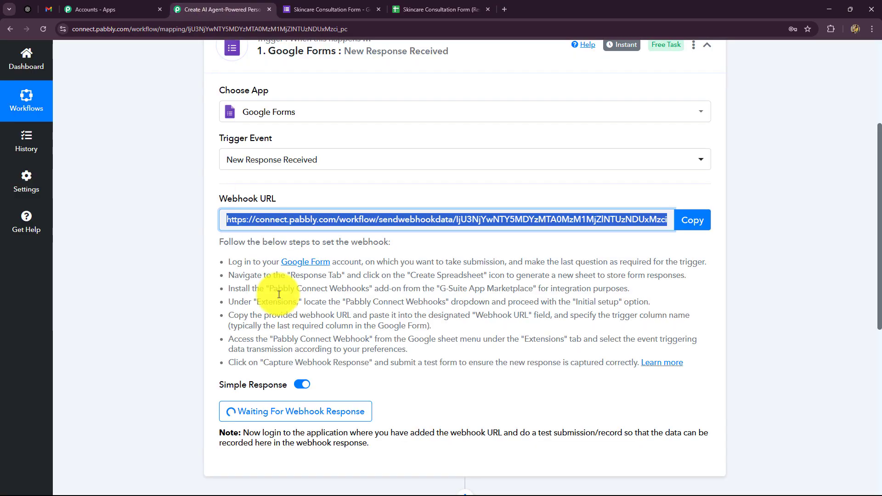
{"action": "left_click", "coordinate": [399, 14]}
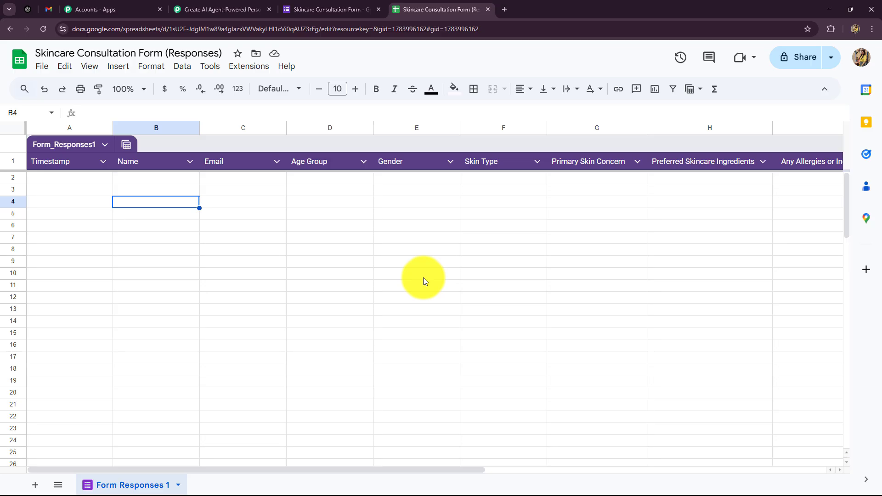
{"action": "left_click", "coordinate": [332, 9]}
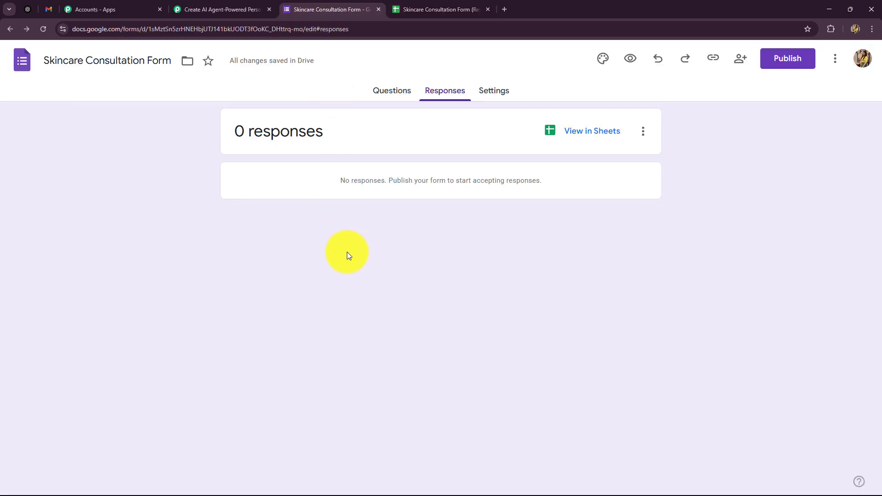
Publish the Skincare Consultation Form and copy its shortened responder link
{"action": "left_click", "coordinate": [778, 60]}
{"action": "left_click", "coordinate": [546, 266]}
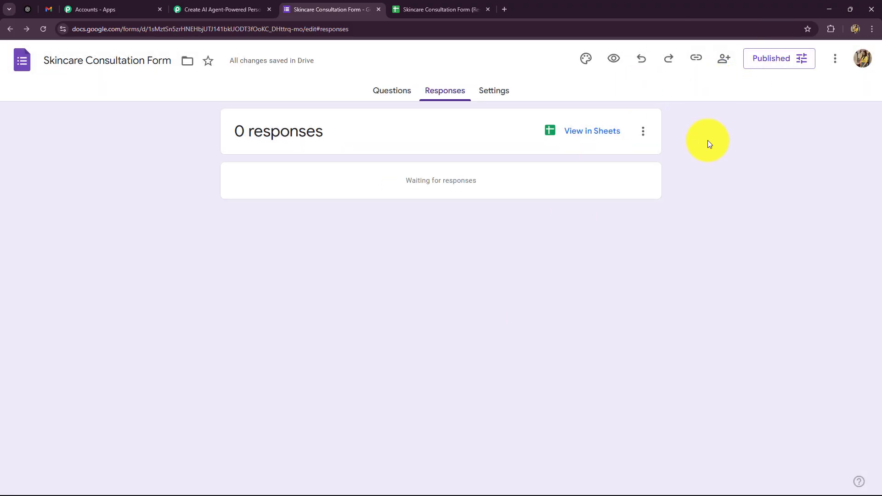
{"action": "left_click", "coordinate": [696, 60]}
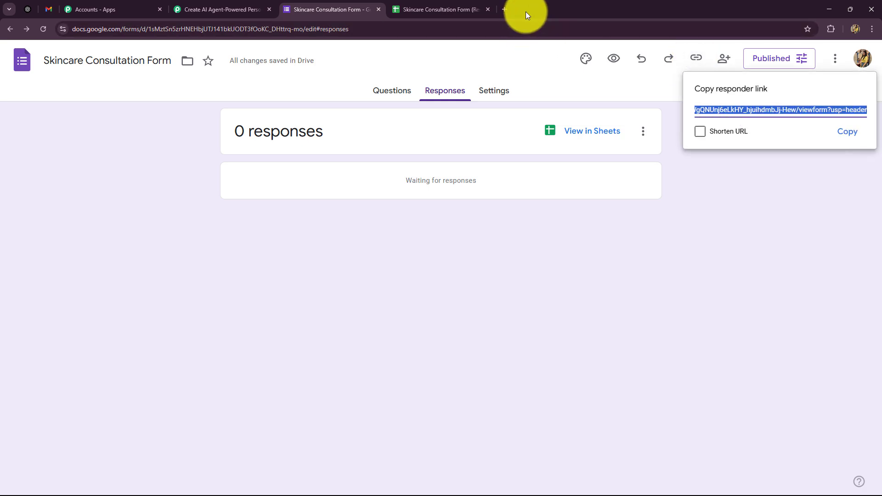
{"action": "left_click", "coordinate": [701, 131]}
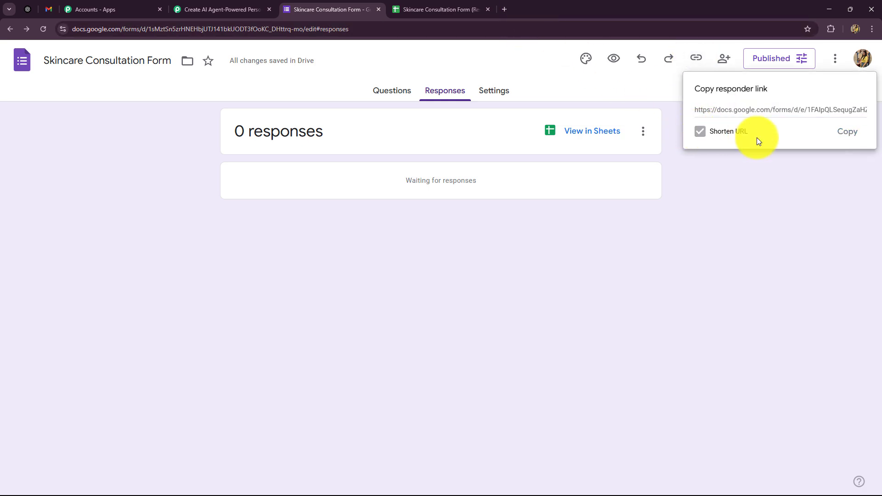
{"action": "left_click", "coordinate": [847, 131]}
{"action": "left_click", "coordinate": [505, 10]}
Load the form link and enter the respondent's name and e-mail address
{"action": "key", "text": "ctrl+v"}
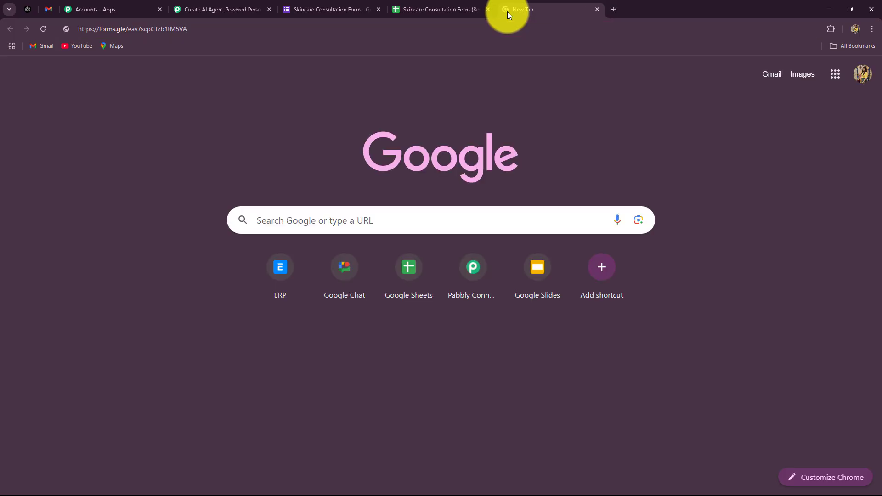
{"action": "key", "text": "Return"}
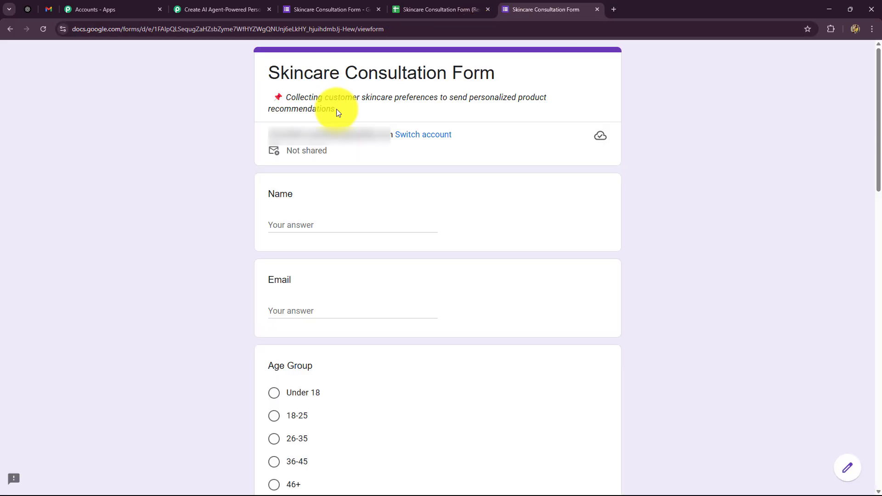
{"action": "scroll", "coordinate": [251, 201], "scroll_direction": "down", "scroll_amount": 2}
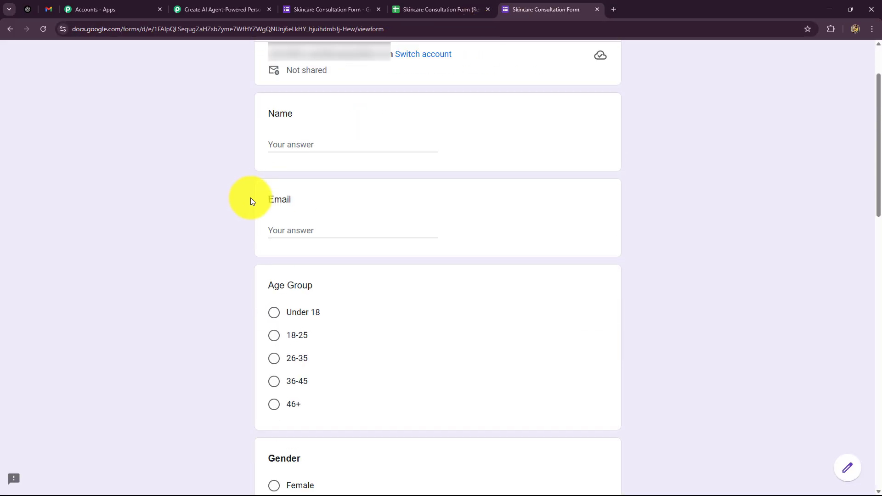
{"action": "left_click", "coordinate": [287, 131]}
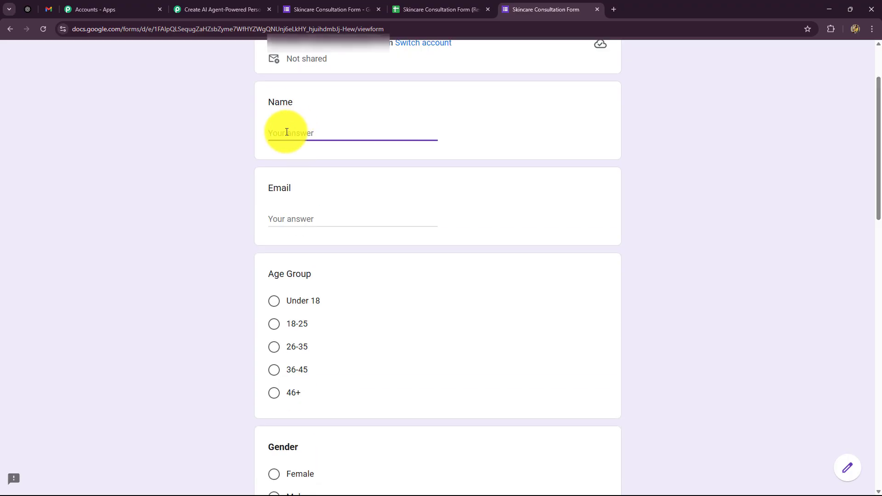
{"action": "type", "text": "Smart User"}
{"action": "scroll", "coordinate": [321, 99], "scroll_direction": "down", "scroll_amount": 2}
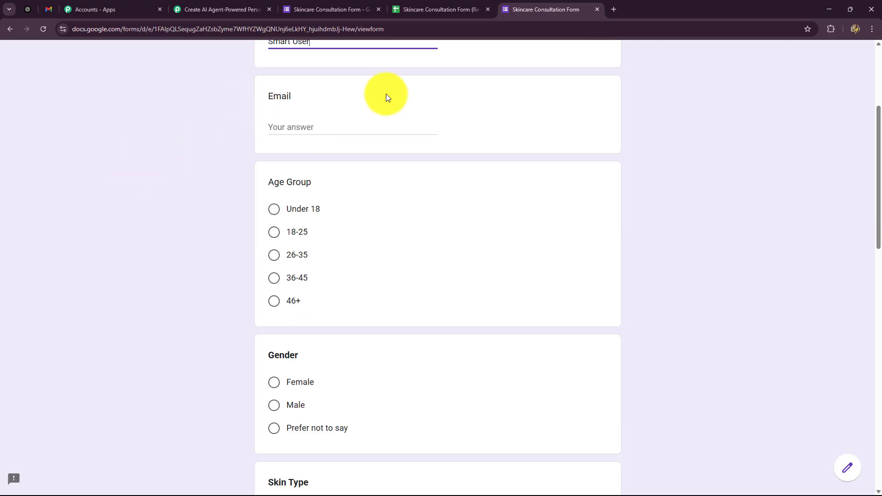
{"action": "left_click", "coordinate": [322, 127]}
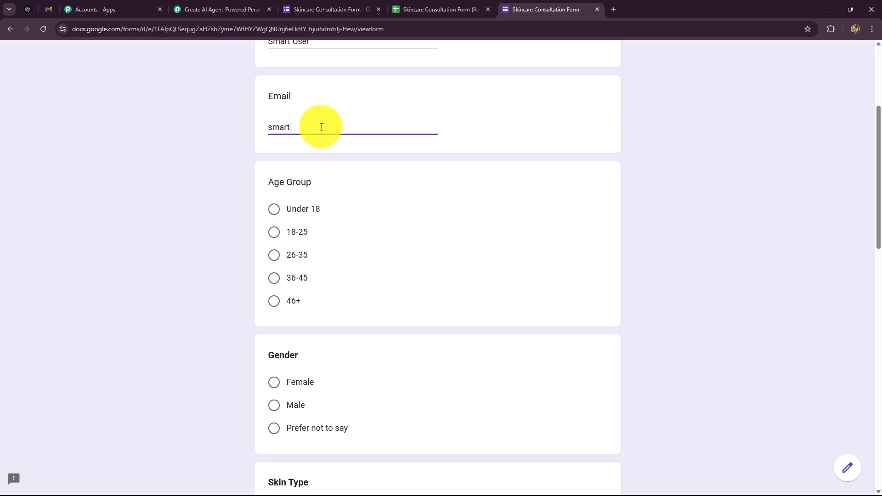
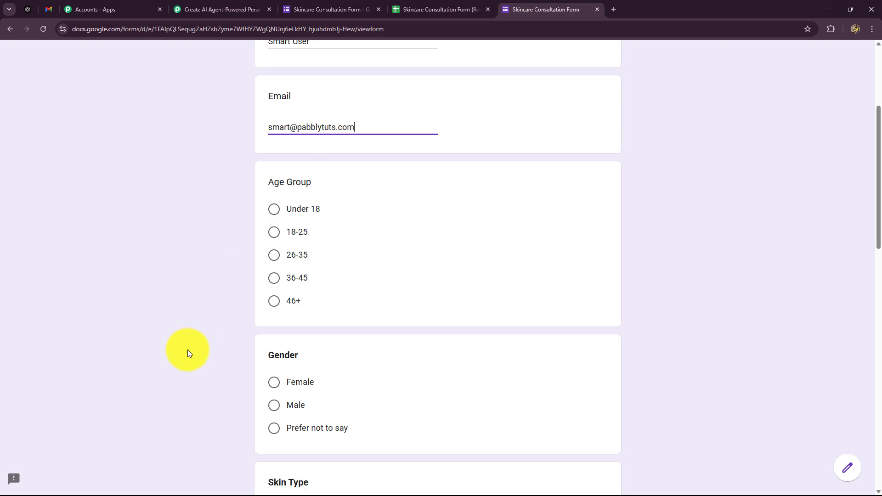
Answer age 18-25, Female, Combination skin, and Redness & Sensitivity as main concern
{"action": "scroll", "coordinate": [188, 350], "scroll_direction": "down", "scroll_amount": 2}
{"action": "left_click", "coordinate": [275, 141]}
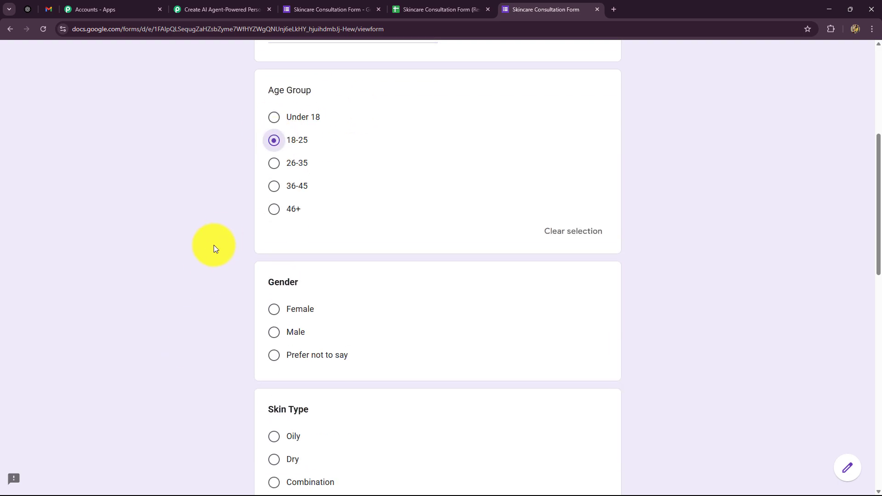
{"action": "scroll", "coordinate": [204, 254], "scroll_direction": "down", "scroll_amount": 2}
{"action": "left_click", "coordinate": [274, 219]}
{"action": "scroll", "coordinate": [224, 251], "scroll_direction": "down", "scroll_amount": 2}
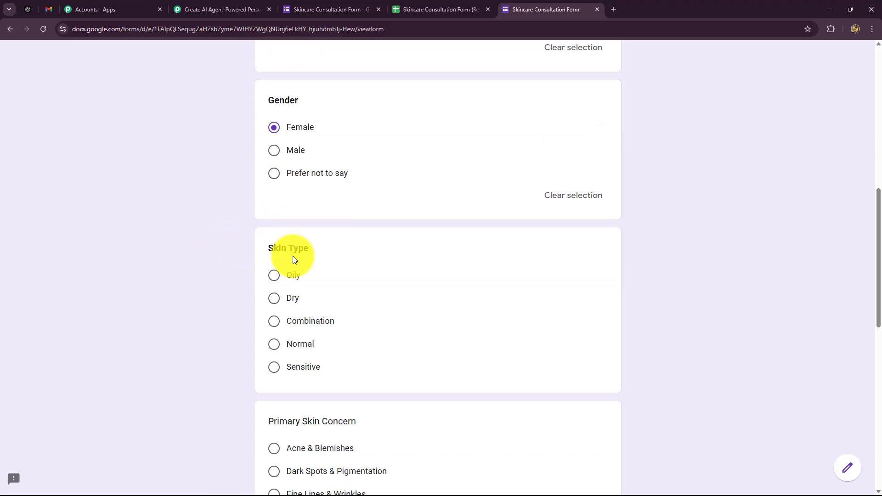
{"action": "left_click", "coordinate": [272, 324]}
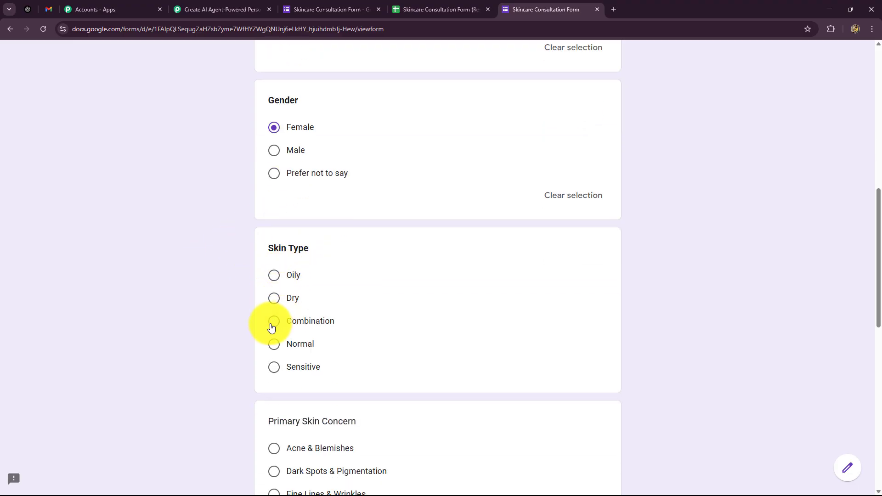
{"action": "scroll", "coordinate": [224, 304], "scroll_direction": "down", "scroll_amount": 2}
{"action": "scroll", "coordinate": [225, 304], "scroll_direction": "down", "scroll_amount": 4}
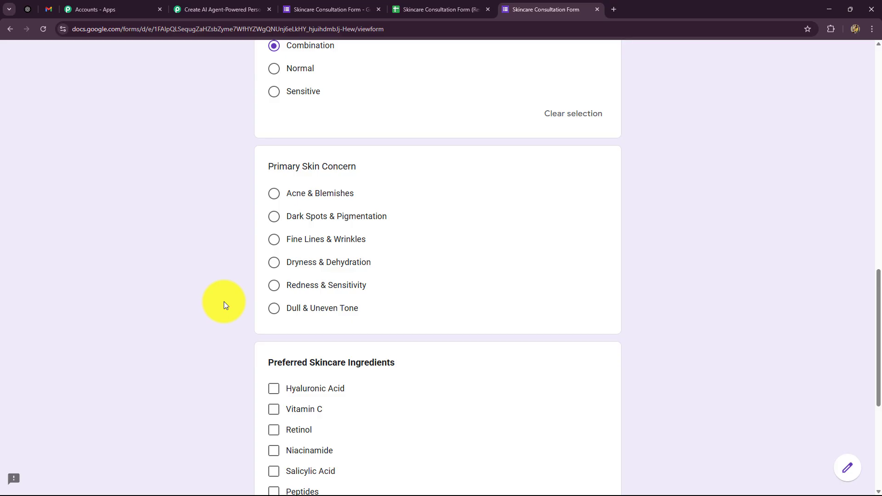
{"action": "left_click", "coordinate": [275, 286]}
Tick Hyaluronic Acid, Vitamin C and Tea Tree Oil, enter 'None' for allergies, and submit
{"action": "scroll", "coordinate": [194, 301], "scroll_direction": "down", "scroll_amount": 4}
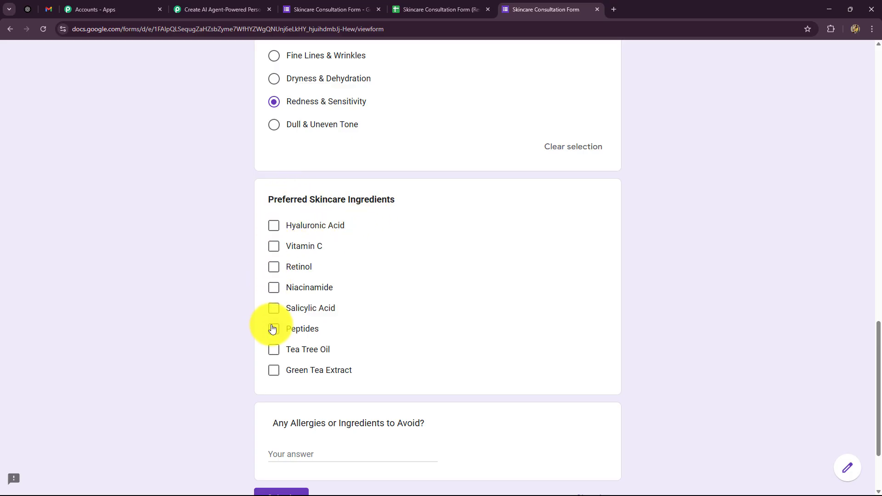
{"action": "left_click", "coordinate": [275, 225]}
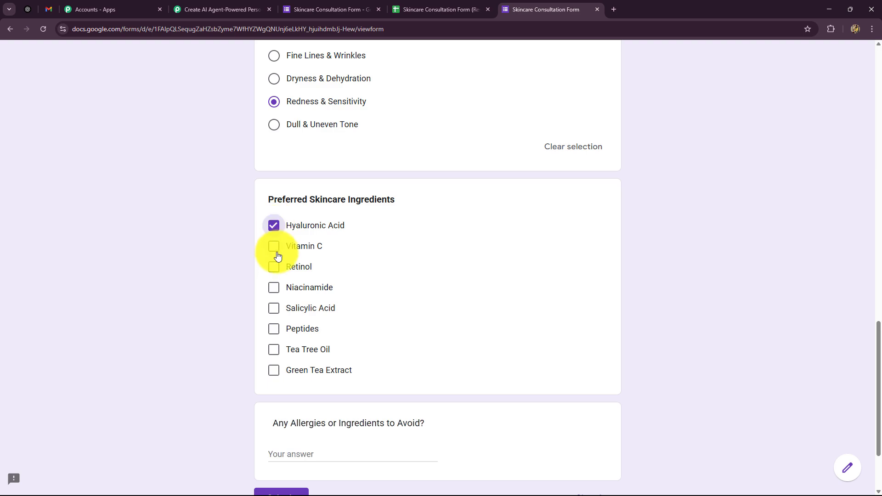
{"action": "left_click", "coordinate": [274, 248]}
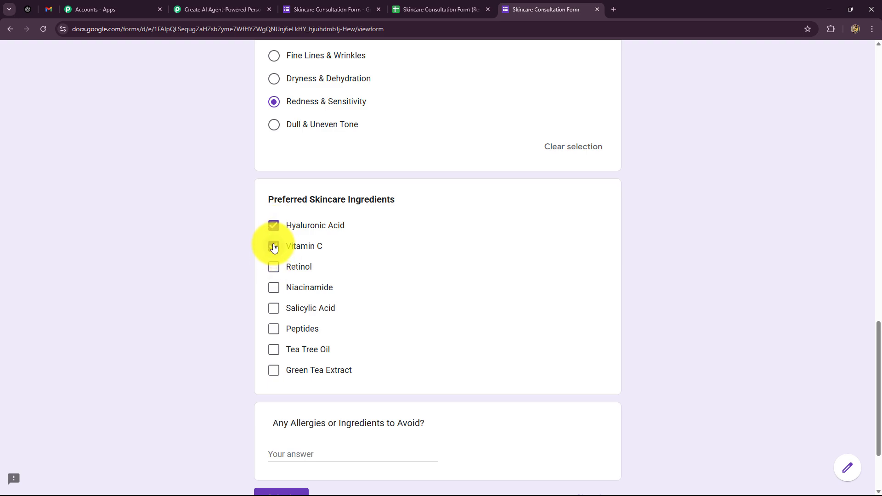
{"action": "left_click", "coordinate": [272, 349]}
{"action": "scroll", "coordinate": [231, 324], "scroll_direction": "down", "scroll_amount": 2}
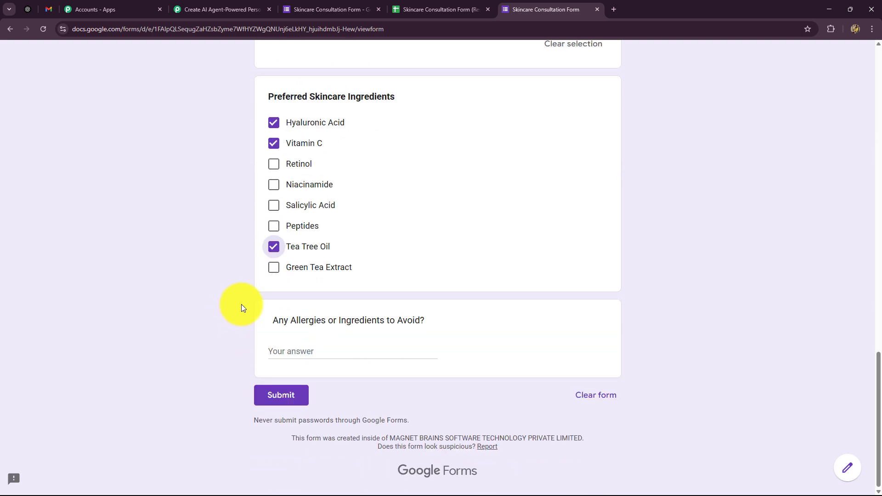
{"action": "left_click", "coordinate": [290, 350]}
{"action": "type", "text": "No"}
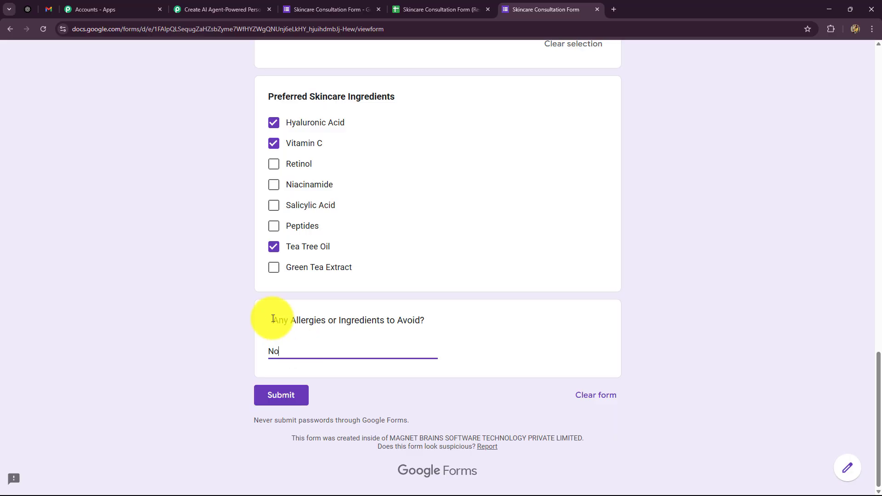
{"action": "type", "text": "ne"}
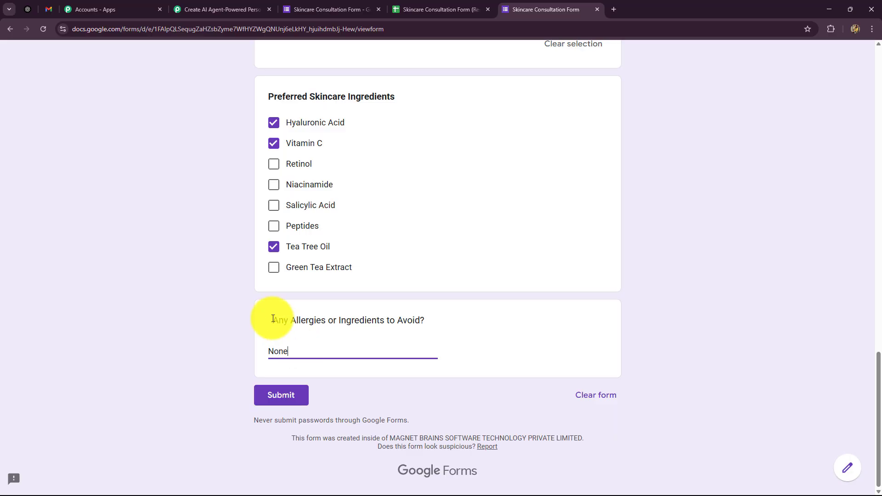
{"action": "left_click", "coordinate": [271, 402]}
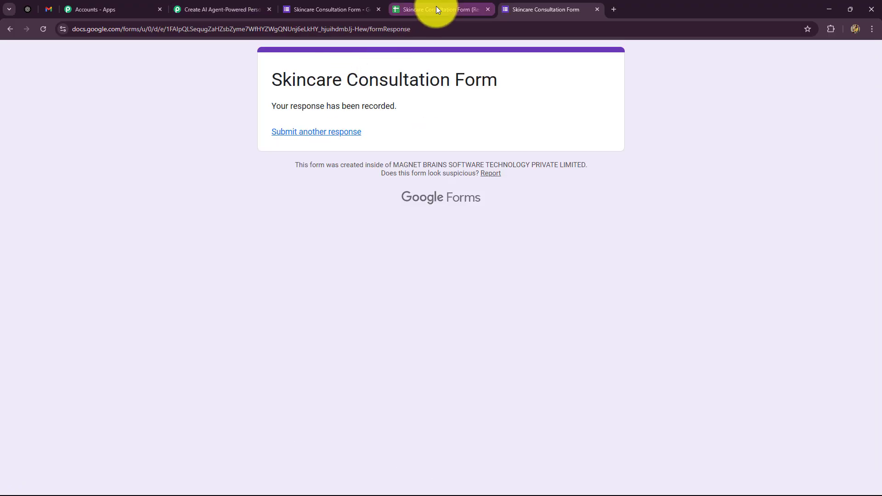
Centre-align the text of response row 2 in the responses spreadsheet
{"action": "left_click", "coordinate": [436, 8]}
{"action": "left_click", "coordinate": [23, 181]}
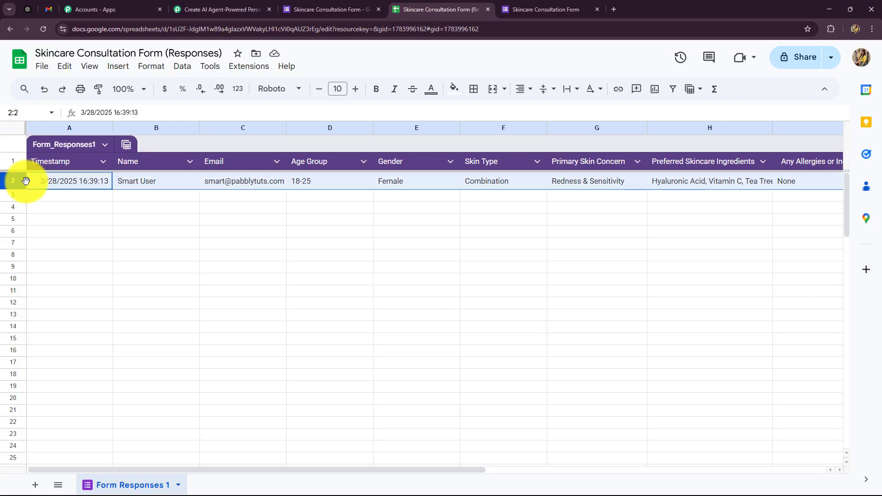
{"action": "left_click", "coordinate": [524, 89]}
{"action": "left_click", "coordinate": [545, 113]}
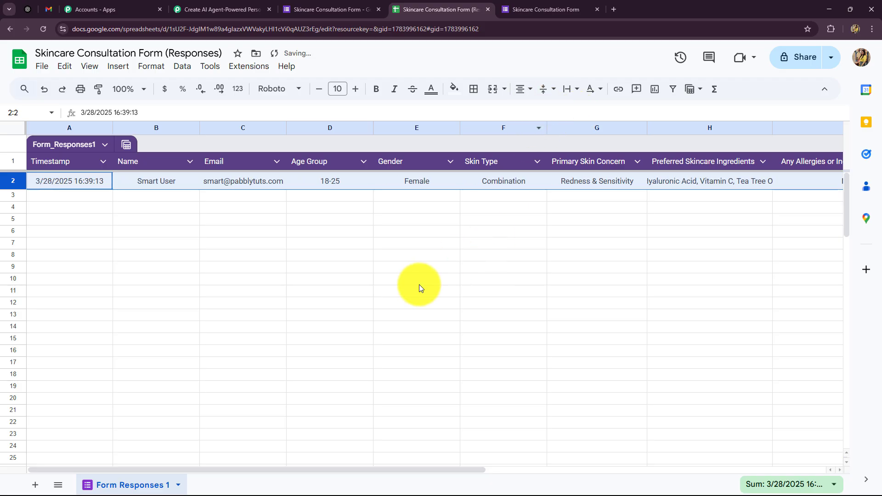
{"action": "left_click", "coordinate": [416, 281]}
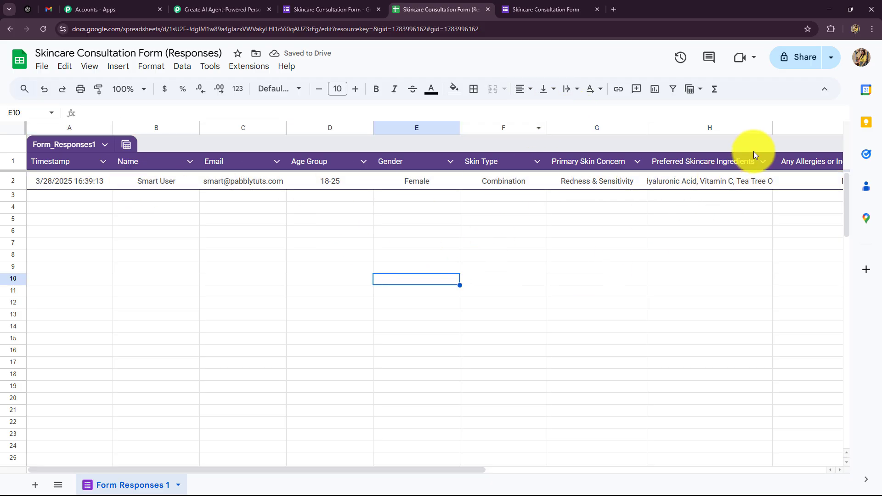
Widen the Preferred Skincare Ingredients column so the full list shows
{"action": "left_click_drag", "start_coordinate": [772, 127], "coordinate": [807, 133]}
{"action": "left_click_drag", "start_coordinate": [355, 467], "coordinate": [107, 467]}
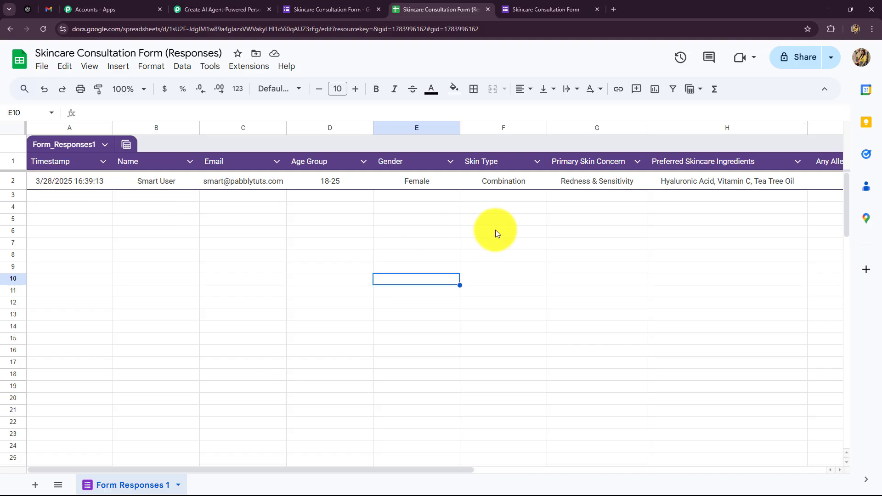
{"action": "left_click_drag", "start_coordinate": [66, 469], "coordinate": [256, 484]}
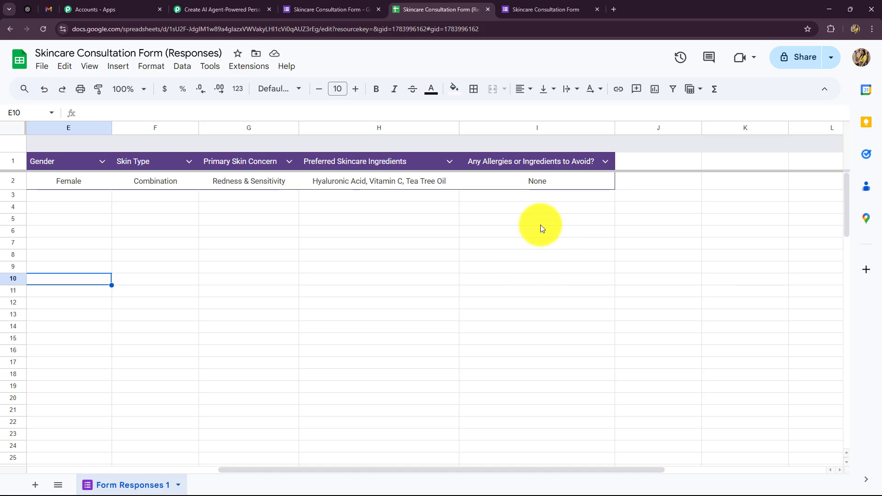
{"action": "left_click", "coordinate": [238, 68]}
{"action": "mouse_move", "coordinate": [250, 87]}
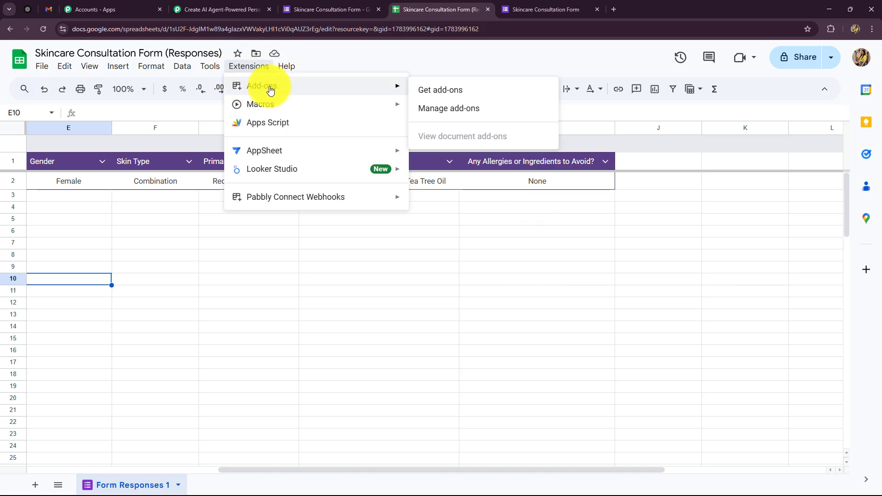
{"action": "left_click", "coordinate": [463, 91]}
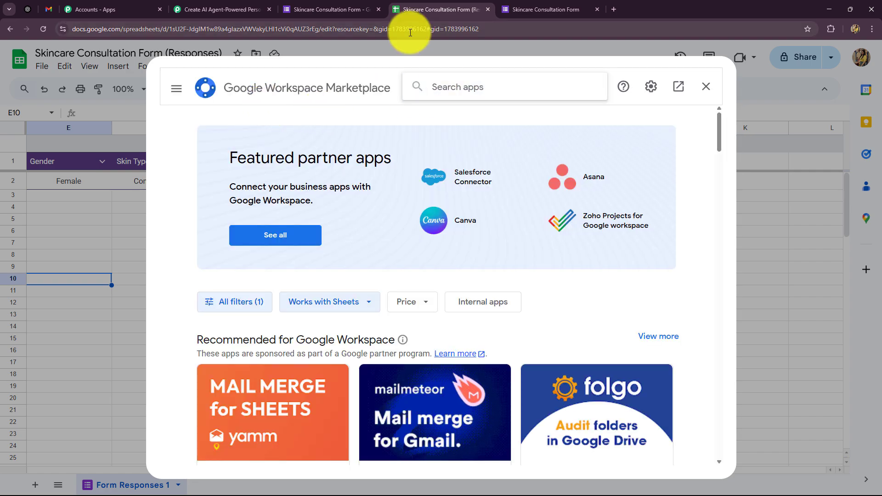
{"action": "type", "text": "Pabb"}
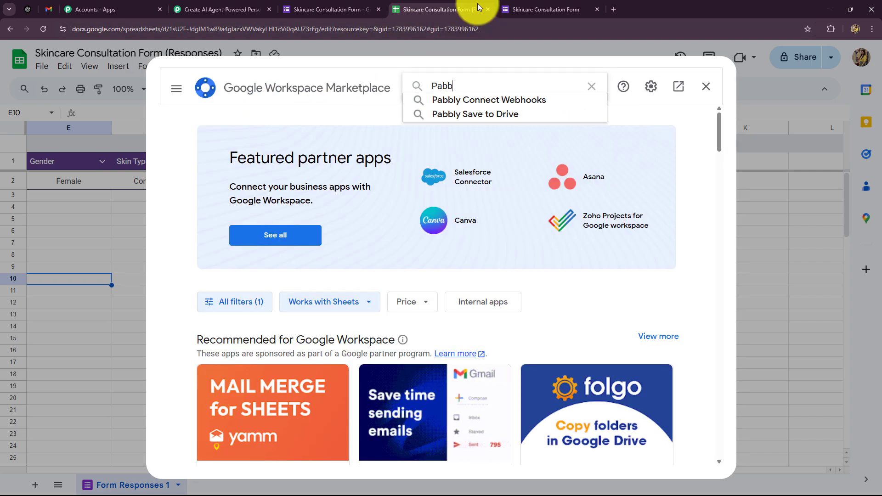
{"action": "left_click", "coordinate": [476, 101]}
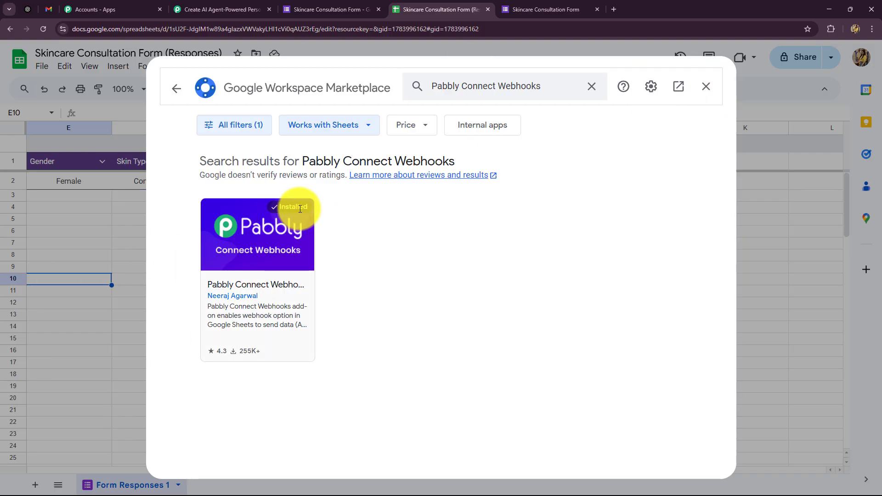
{"action": "left_click", "coordinate": [706, 92]}
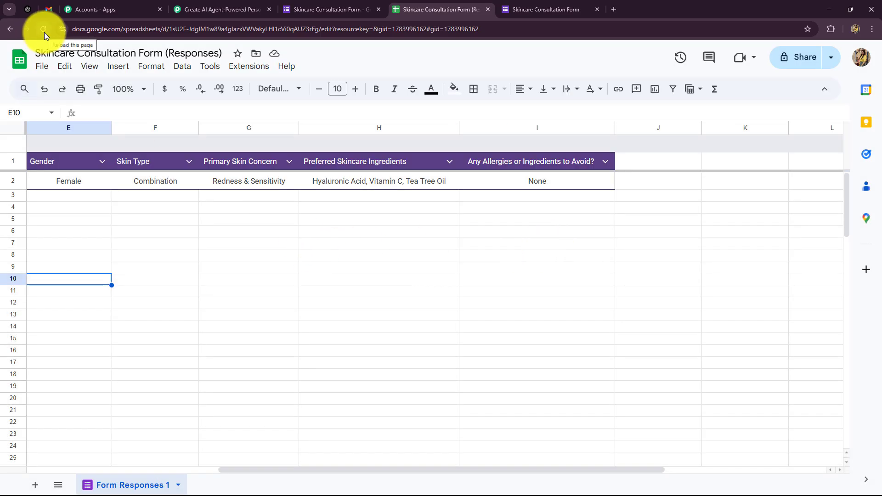
Open the Pabbly webhook Initial Setup and paste in the workflow's webhook URL
{"action": "left_click", "coordinate": [248, 69]}
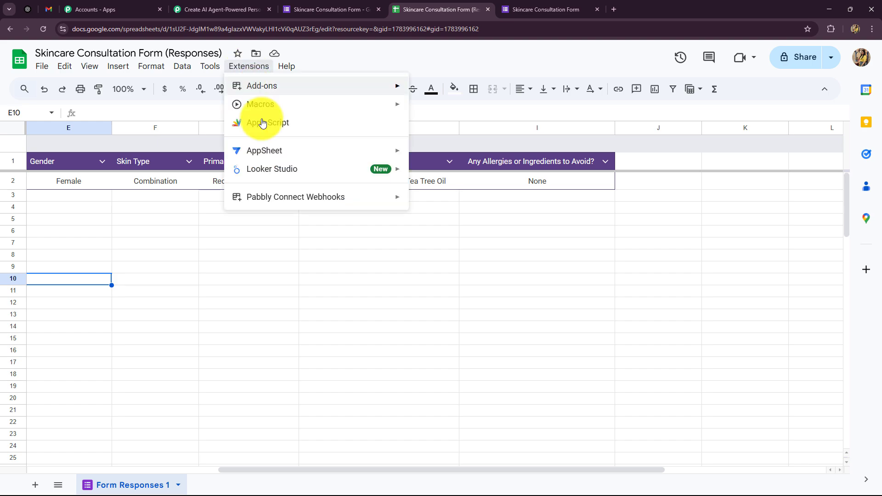
{"action": "mouse_move", "coordinate": [264, 195]}
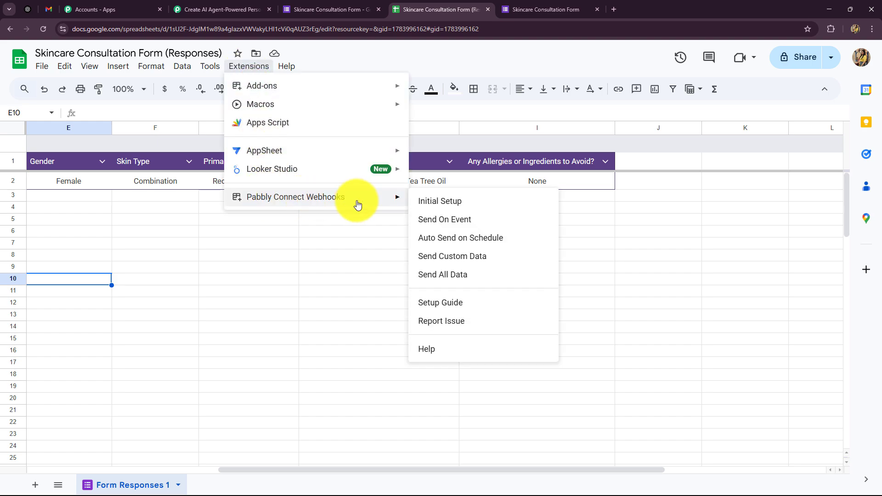
{"action": "left_click", "coordinate": [444, 201]}
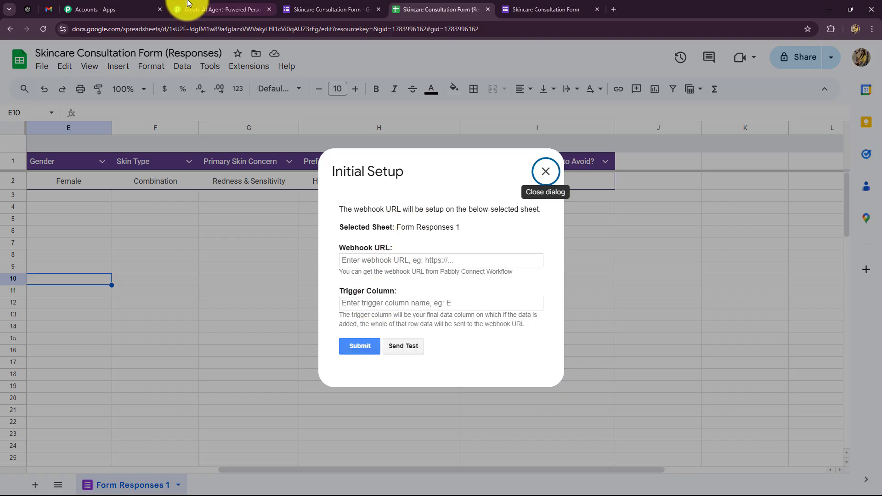
{"action": "left_click", "coordinate": [223, 9]}
{"action": "left_click", "coordinate": [683, 220]}
{"action": "left_click", "coordinate": [533, 9]}
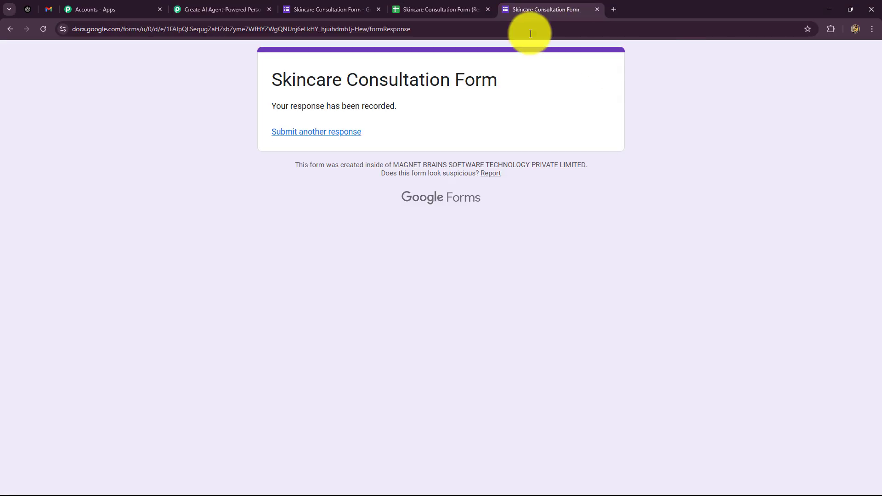
{"action": "left_click", "coordinate": [425, 9]}
{"action": "left_click", "coordinate": [362, 260]}
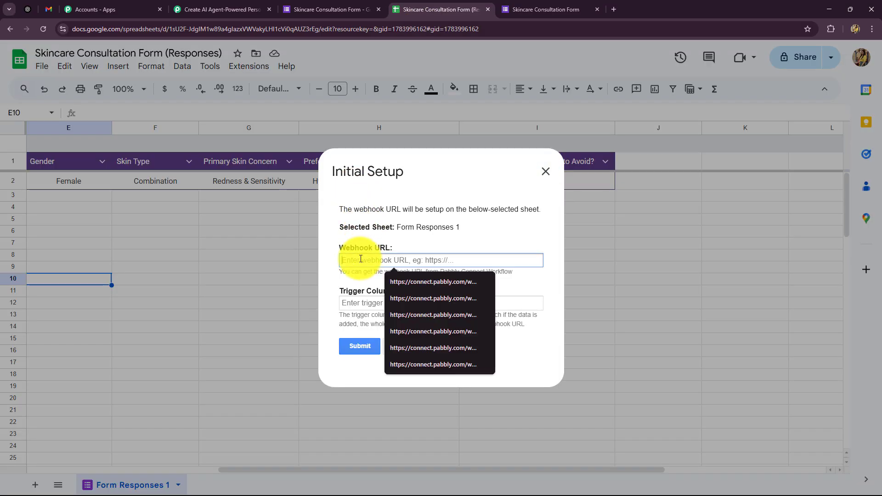
{"action": "key", "text": "ctrl+v"}
{"action": "left_click", "coordinate": [351, 281]}
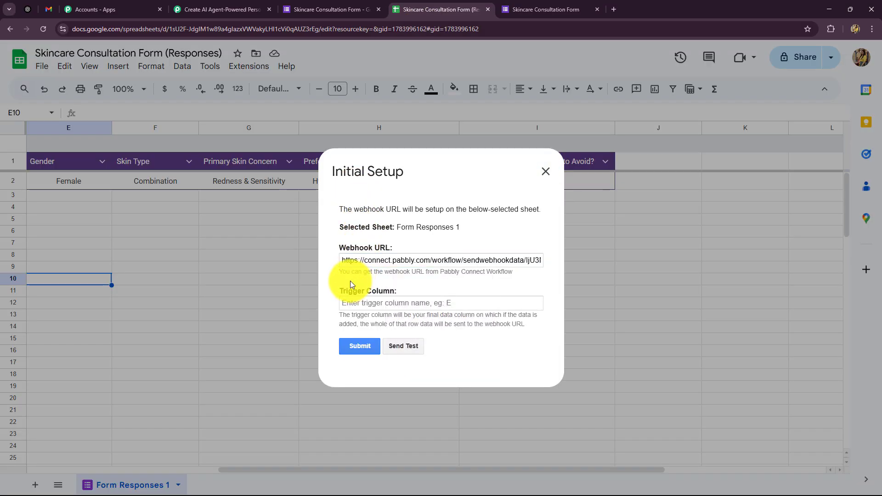
Set the trigger column to I, send the test row, and submit the setup
{"action": "left_click", "coordinate": [362, 303]}
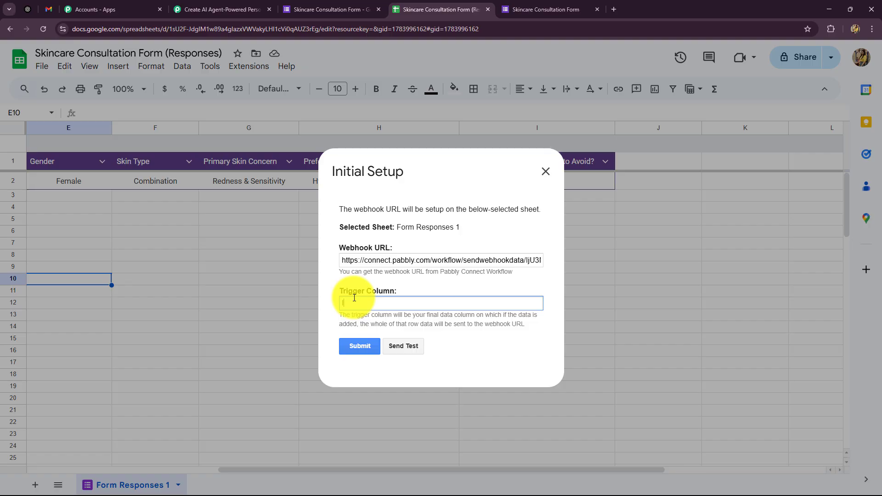
{"action": "type", "text": "I"}
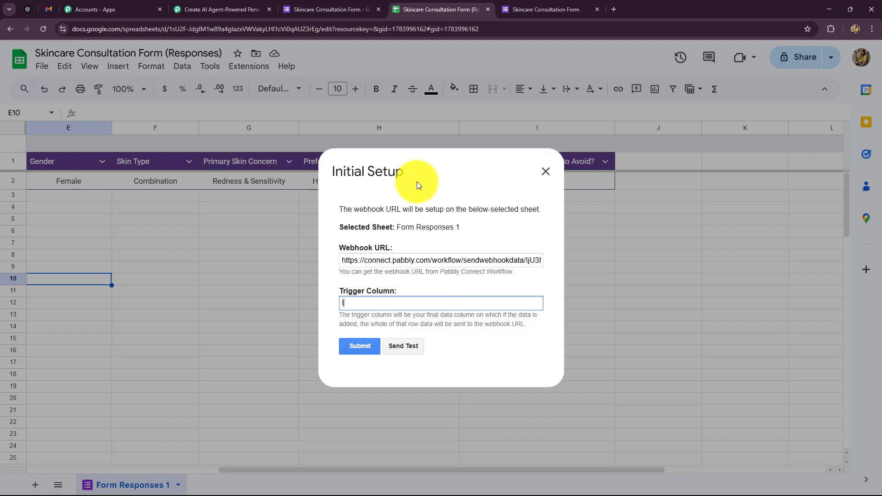
{"action": "left_click", "coordinate": [413, 348]}
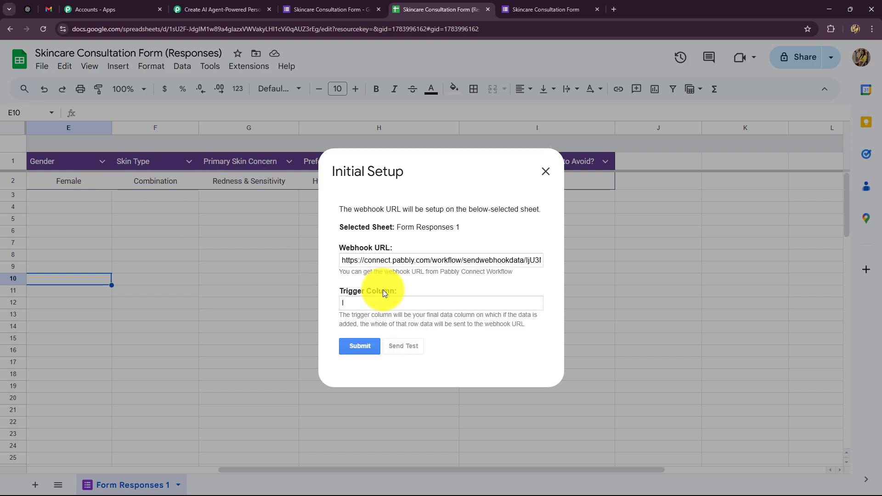
{"action": "scroll", "coordinate": [388, 333], "scroll_direction": "down", "scroll_amount": 2}
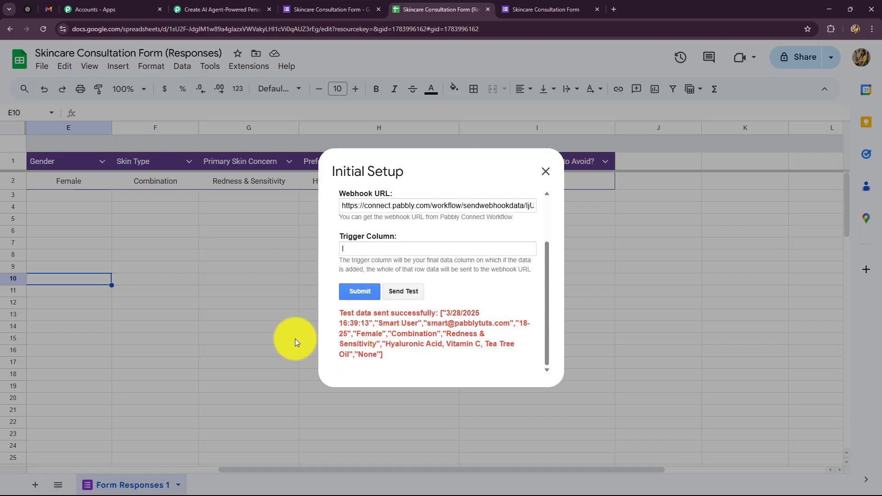
{"action": "left_click", "coordinate": [359, 290]}
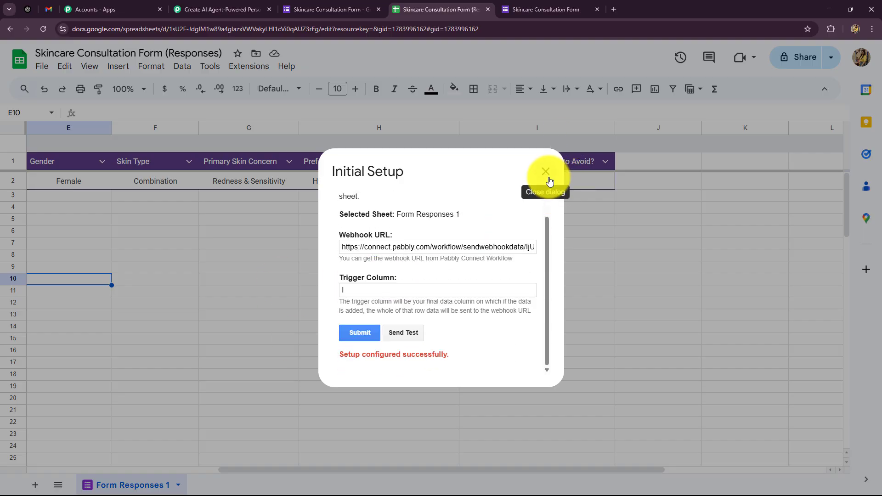
{"action": "left_click", "coordinate": [546, 171]}
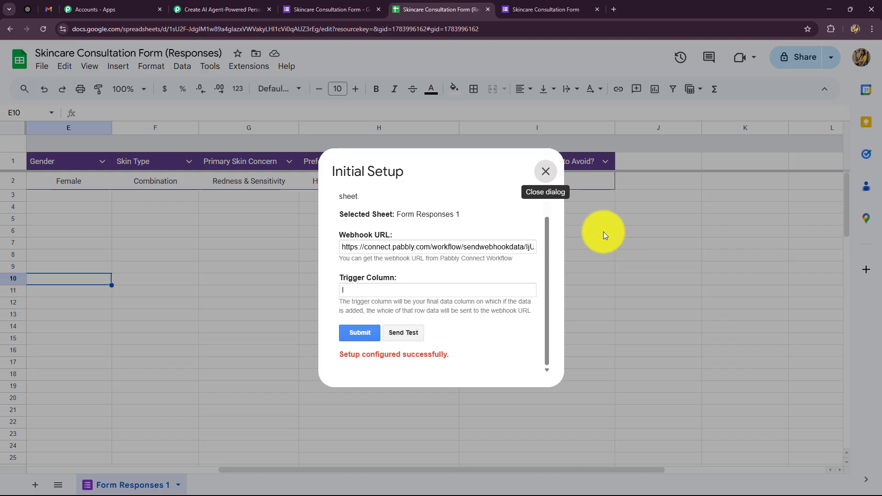
{"action": "left_click", "coordinate": [226, 11]}
Check the captured TriggerColumn, Timestamp, SheetName, SheetID and RowIndex against the spreadsheet
{"action": "scroll", "coordinate": [111, 307], "scroll_direction": "down", "scroll_amount": 8}
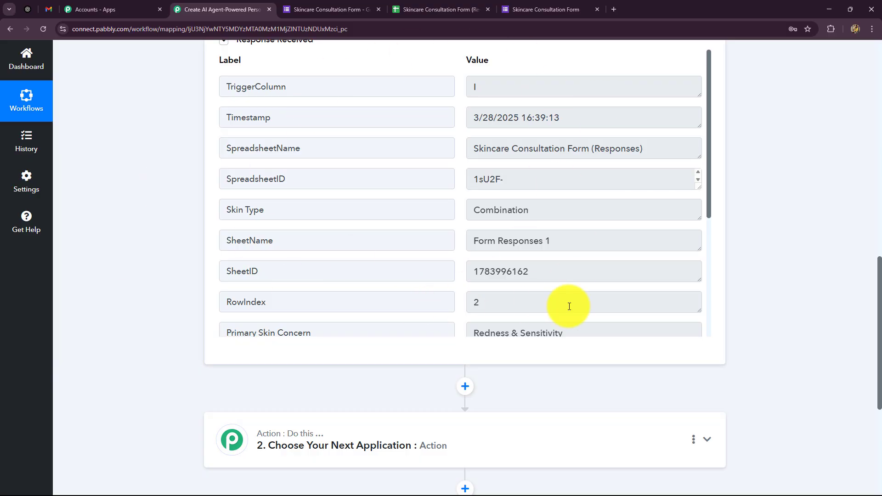
{"action": "left_click", "coordinate": [469, 92]}
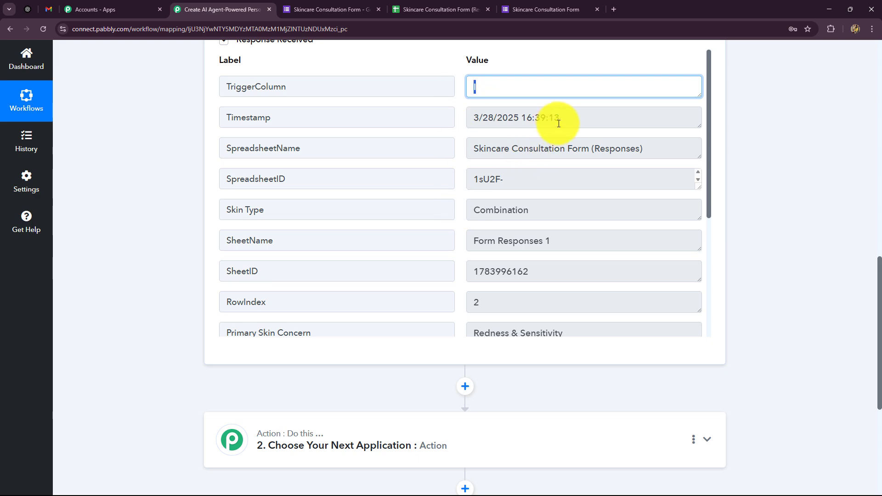
{"action": "left_click_drag", "start_coordinate": [558, 118], "coordinate": [522, 212]}
{"action": "left_click_drag", "start_coordinate": [476, 244], "coordinate": [591, 245]}
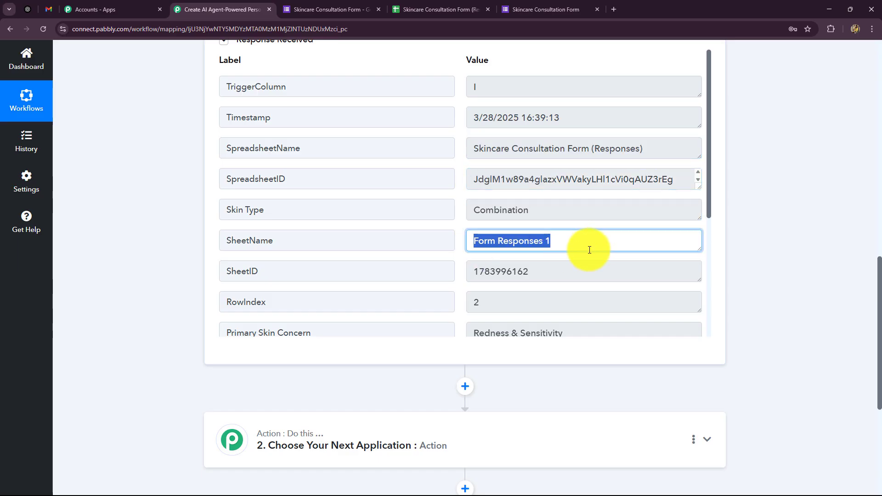
{"action": "left_click_drag", "start_coordinate": [475, 272], "coordinate": [585, 275]}
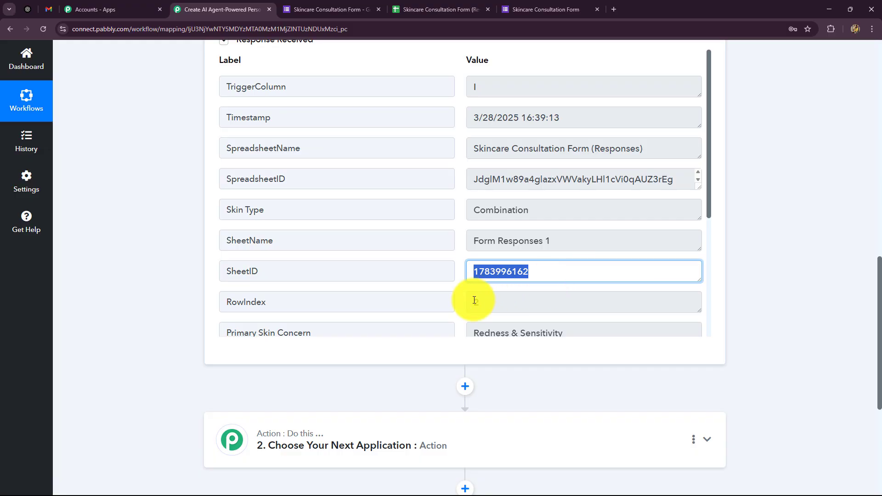
{"action": "left_click_drag", "start_coordinate": [474, 302], "coordinate": [489, 302]}
{"action": "left_click", "coordinate": [409, 17]}
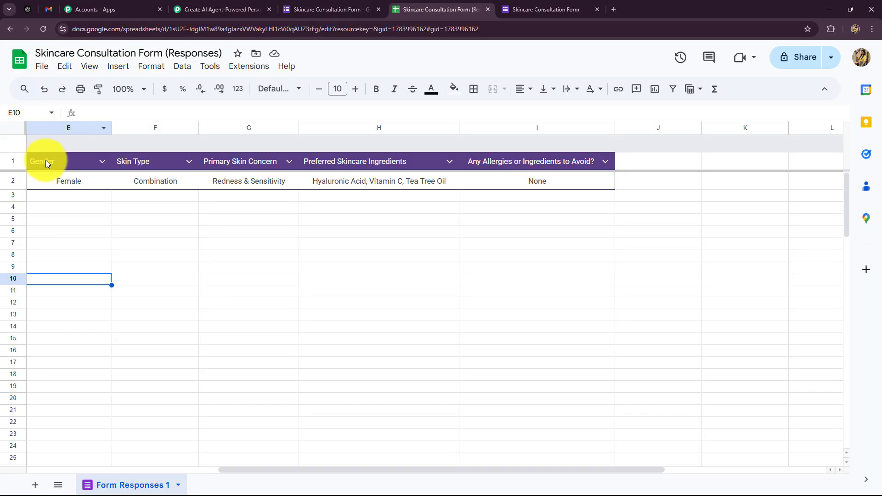
{"action": "left_click", "coordinate": [216, 9]}
Review the captured skin concern, ingredients, name, gender and e-mail values
{"action": "scroll", "coordinate": [583, 207], "scroll_direction": "down", "scroll_amount": 5}
{"action": "left_click_drag", "start_coordinate": [475, 150], "coordinate": [582, 147]}
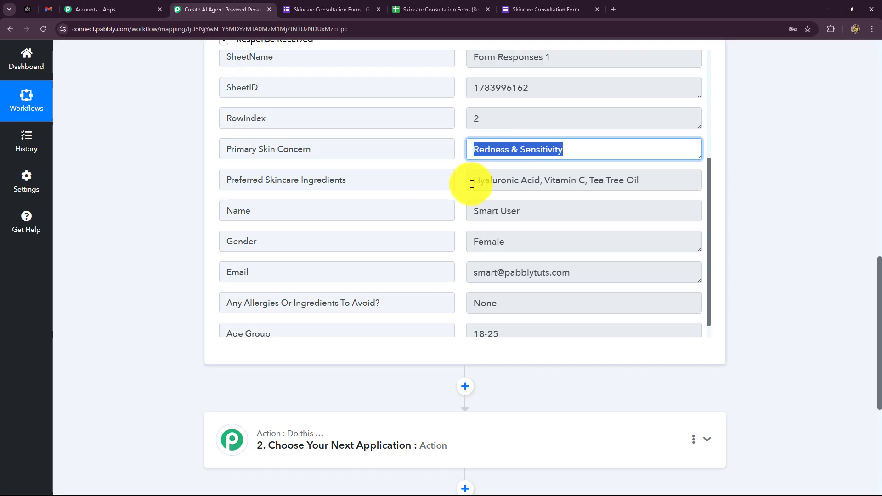
{"action": "left_click_drag", "start_coordinate": [472, 181], "coordinate": [714, 205]}
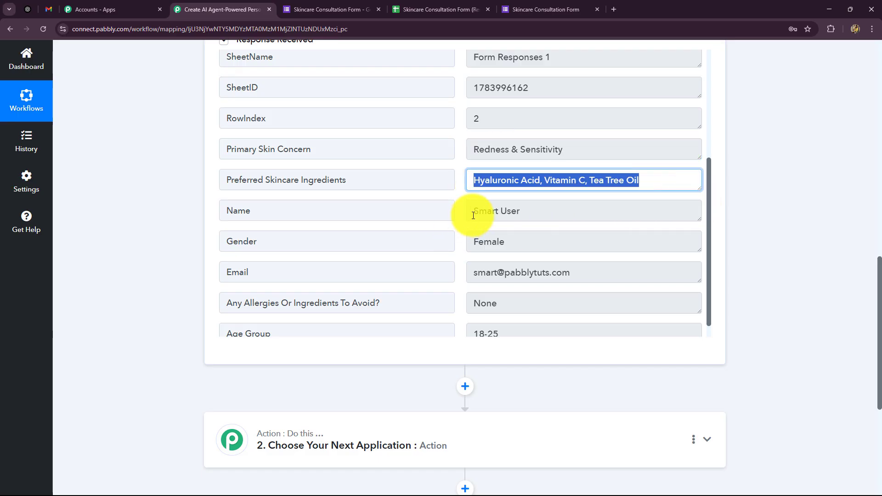
{"action": "left_click_drag", "start_coordinate": [473, 215], "coordinate": [542, 224]}
{"action": "left_click_drag", "start_coordinate": [473, 240], "coordinate": [600, 285]}
{"action": "left_click_drag", "start_coordinate": [482, 304], "coordinate": [444, 321]}
Collapse the Google Forms trigger step and go back to the responses sheet
{"action": "scroll", "coordinate": [517, 305], "scroll_direction": "down", "scroll_amount": 1}
{"action": "scroll", "coordinate": [746, 271], "scroll_direction": "up", "scroll_amount": 10}
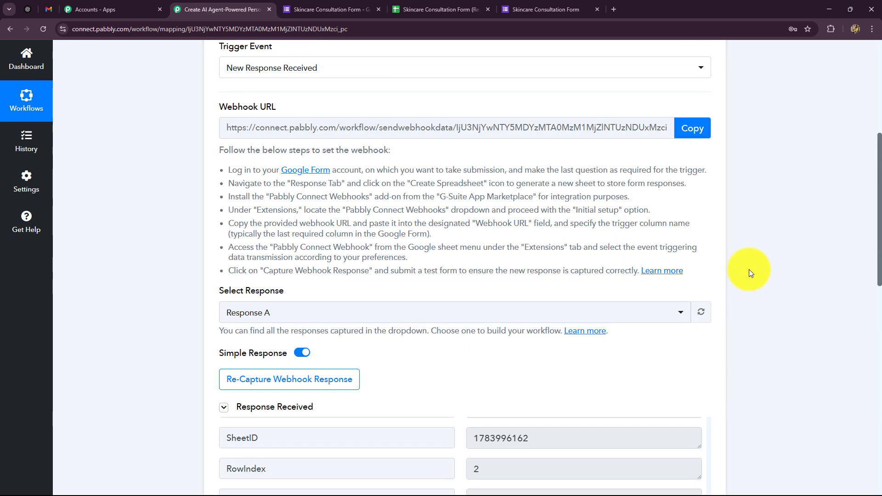
{"action": "left_click", "coordinate": [716, 231]}
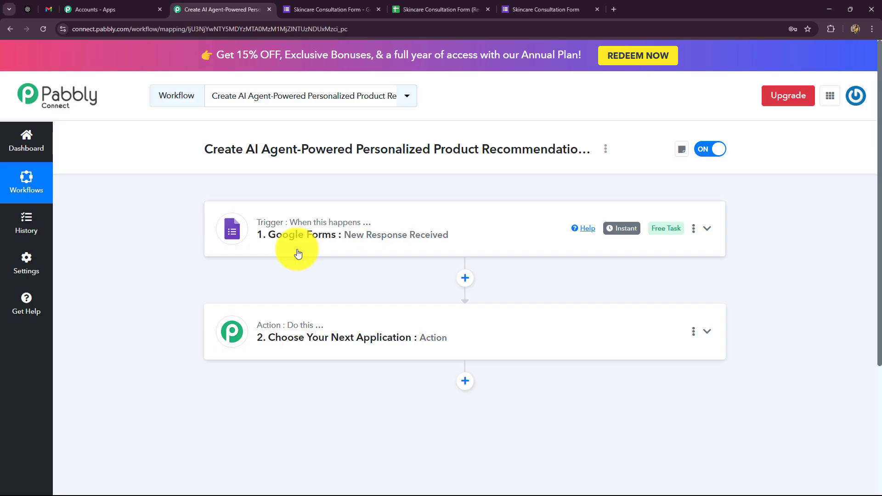
{"action": "left_click", "coordinate": [418, 9]}
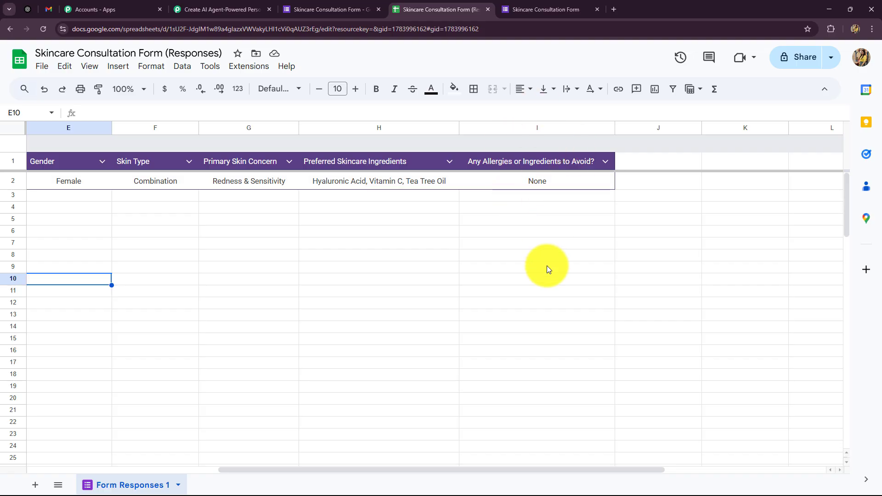
Set the Pabbly Connect Webhooks extension to Send On Event, then return to the workflow
{"action": "left_click", "coordinate": [237, 68]}
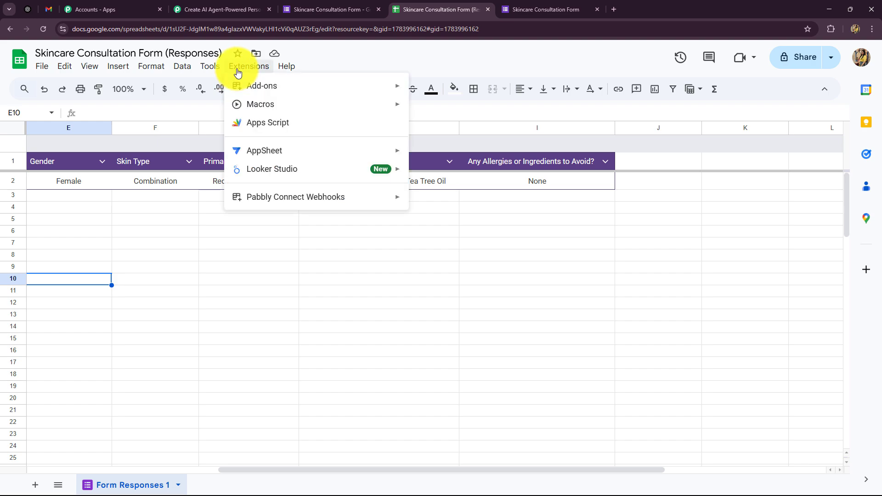
{"action": "mouse_move", "coordinate": [244, 200]}
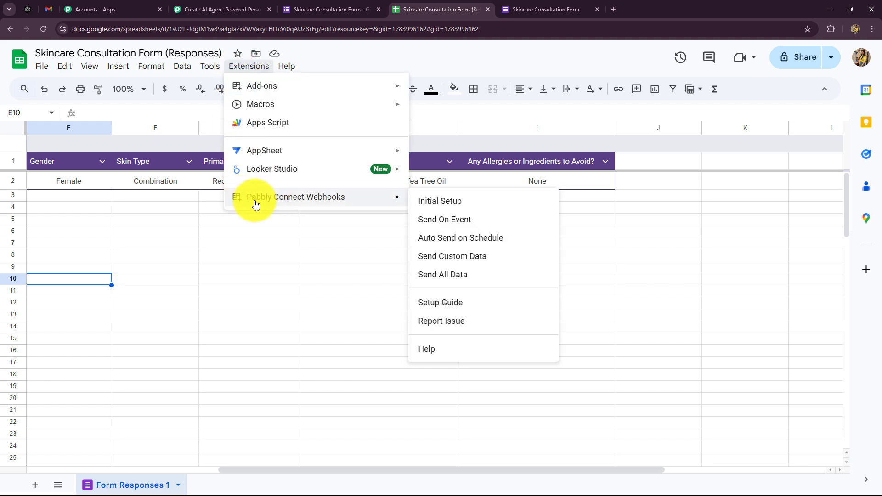
{"action": "left_click", "coordinate": [448, 225]}
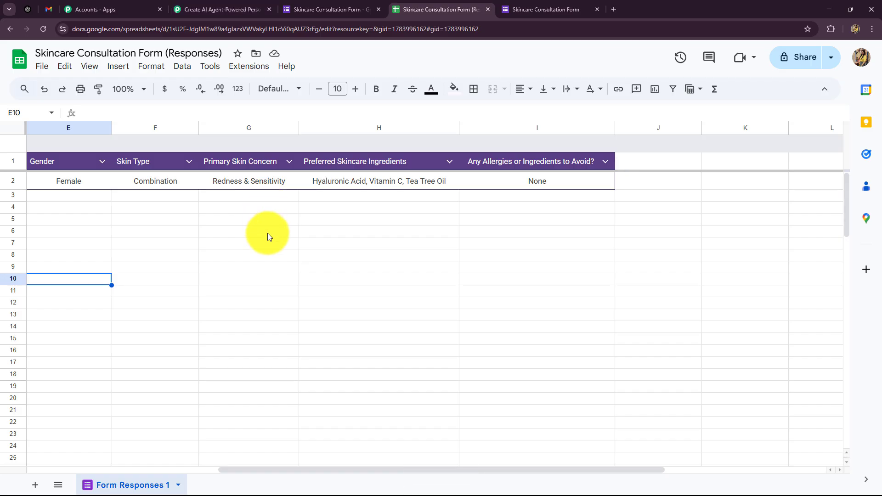
{"action": "left_click", "coordinate": [221, 9]}
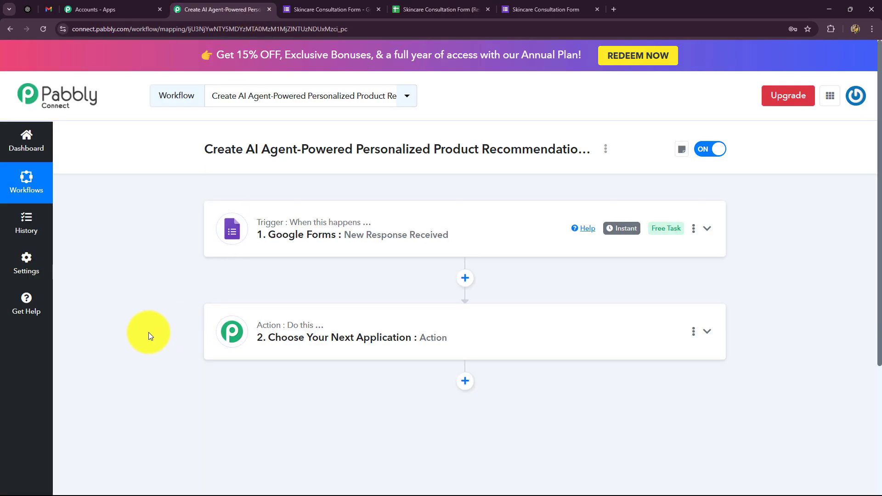
{"action": "scroll", "coordinate": [137, 337], "scroll_direction": "down", "scroll_amount": 2}
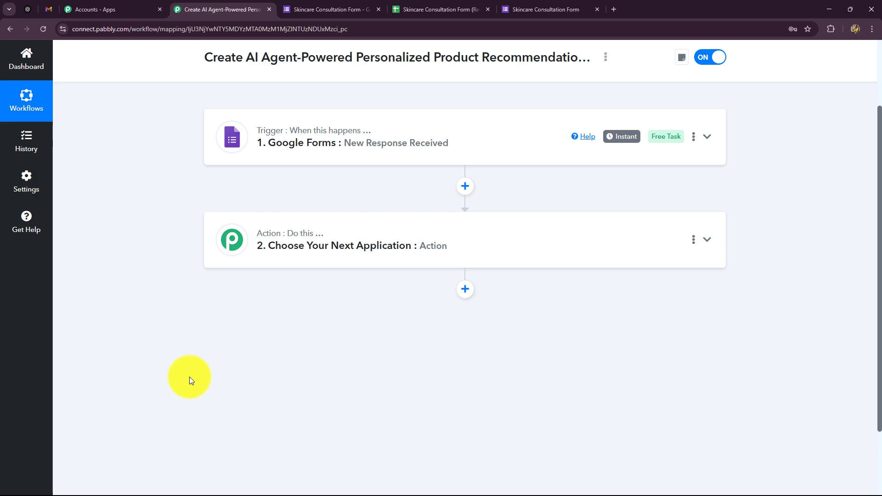
Make the action step OpenAI with the ChatGPT event and start connecting an account
{"action": "left_click", "coordinate": [264, 237]}
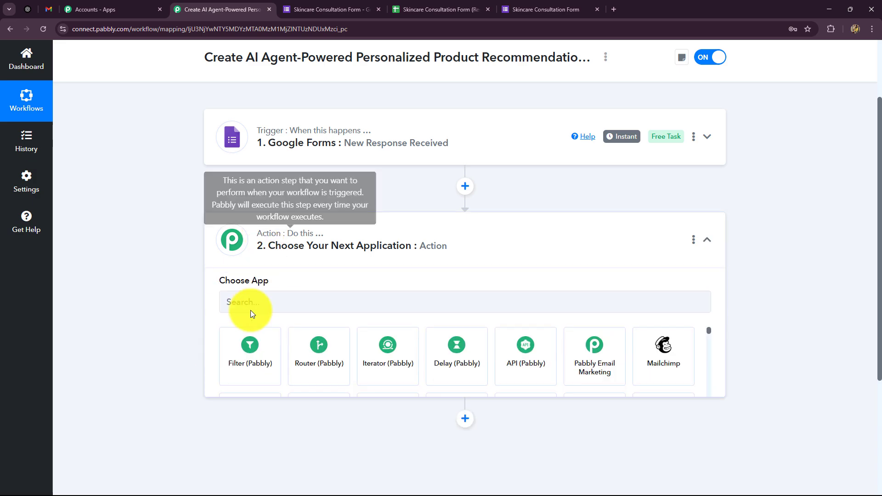
{"action": "left_click", "coordinate": [244, 237]}
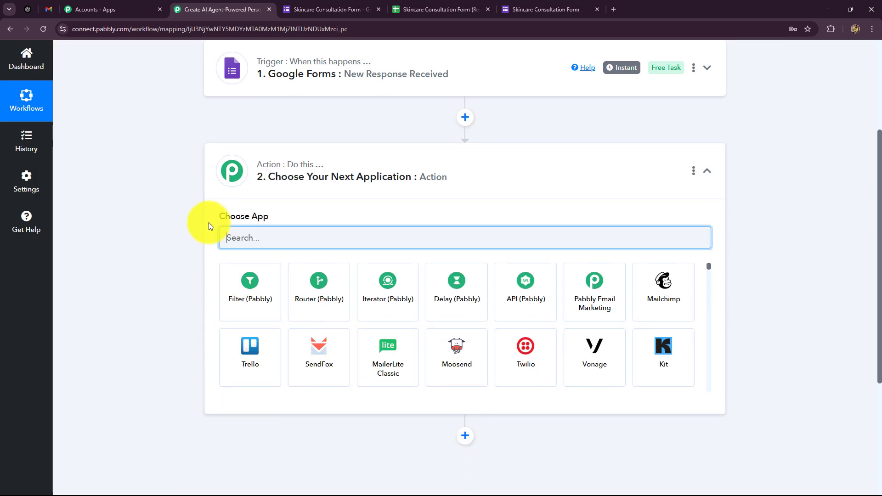
{"action": "type", "text": "Ope"}
{"action": "left_click", "coordinate": [327, 323]}
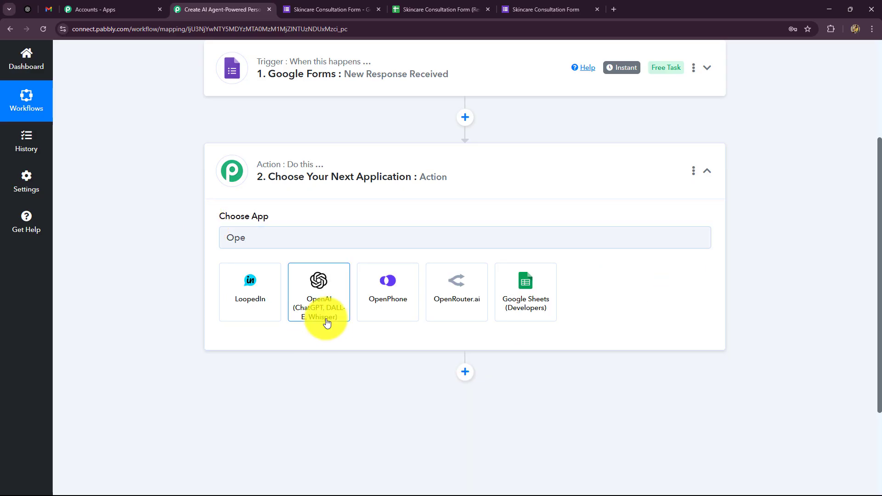
{"action": "left_click", "coordinate": [275, 285]}
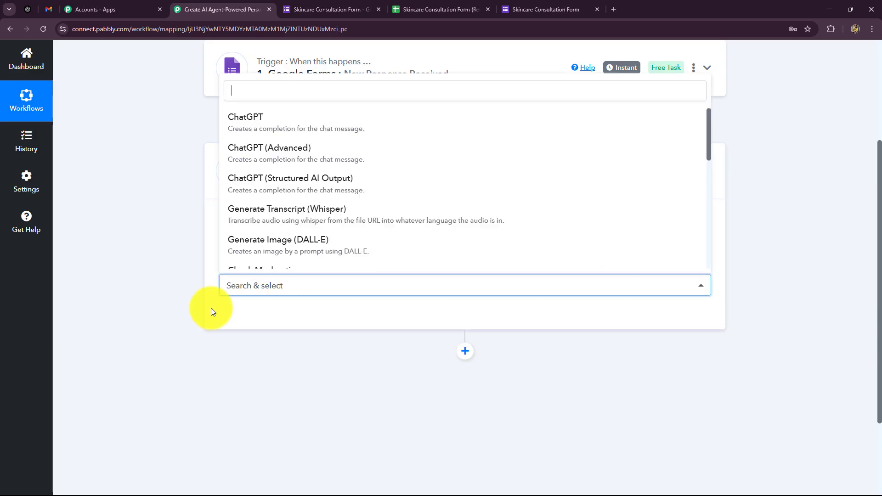
{"action": "left_click", "coordinate": [254, 124]}
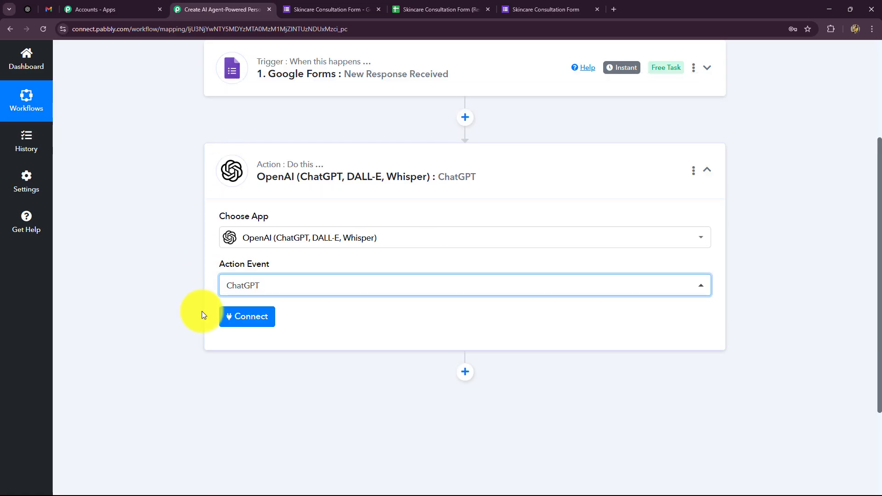
{"action": "left_click", "coordinate": [240, 319]}
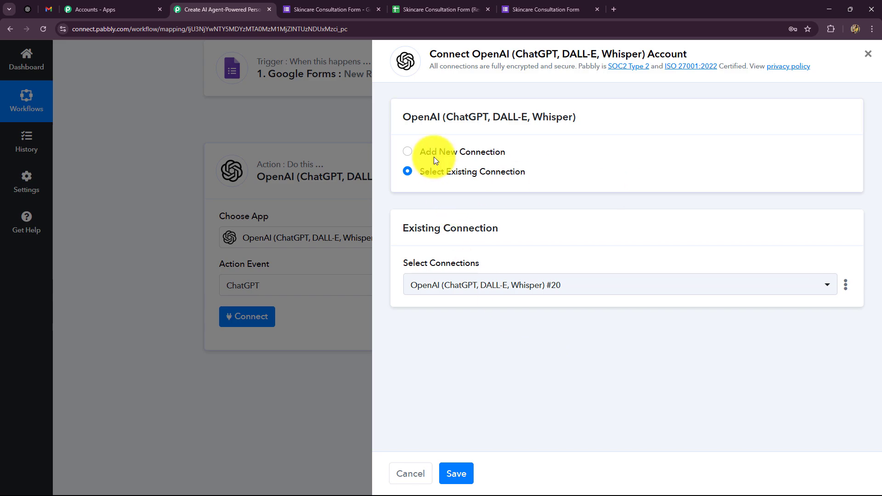
Choose to add a new OpenAI connection and follow its link to the API keys page
{"action": "left_click", "coordinate": [465, 152]}
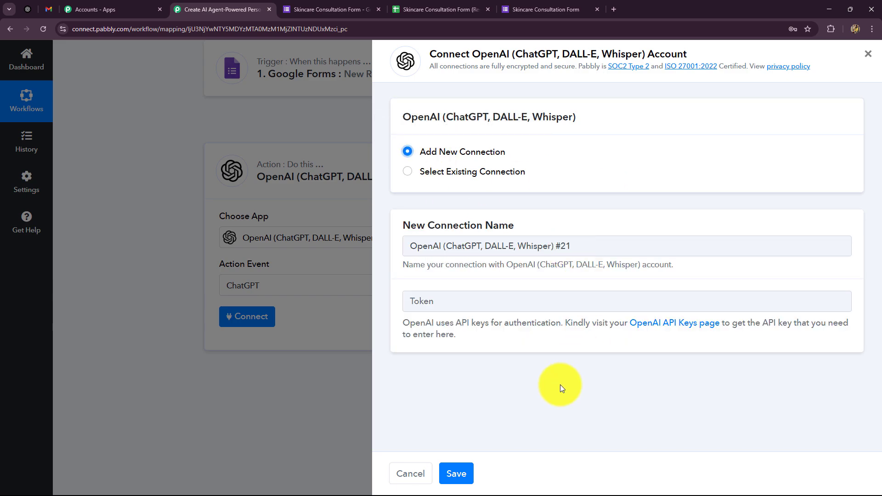
{"action": "left_click", "coordinate": [457, 302]}
{"action": "left_click", "coordinate": [410, 378]}
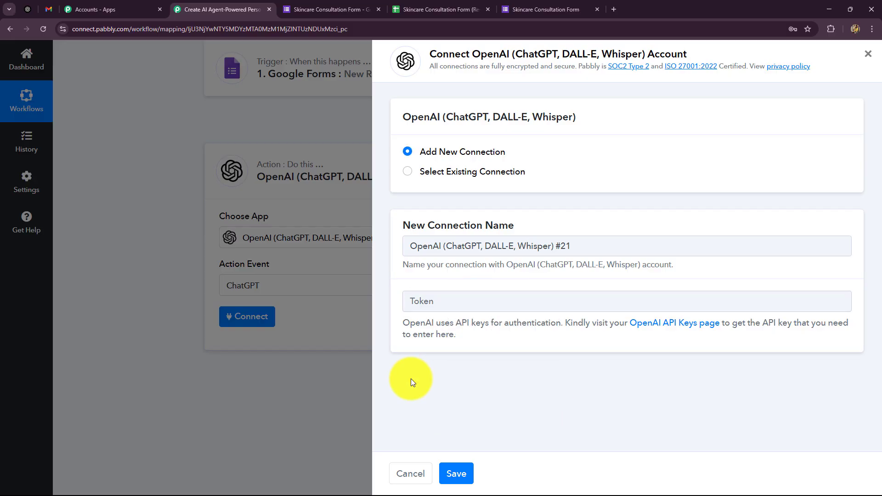
{"action": "left_click_drag", "start_coordinate": [403, 324], "coordinate": [420, 344]}
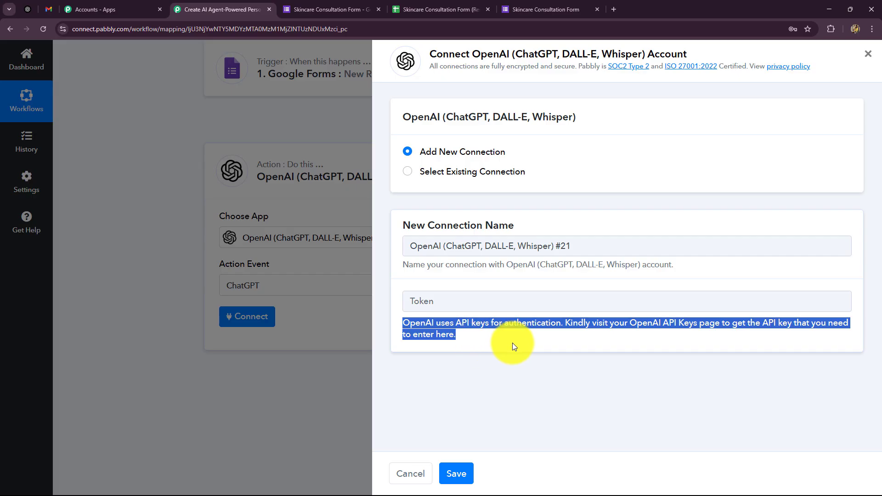
{"action": "left_click", "coordinate": [37, 18]}
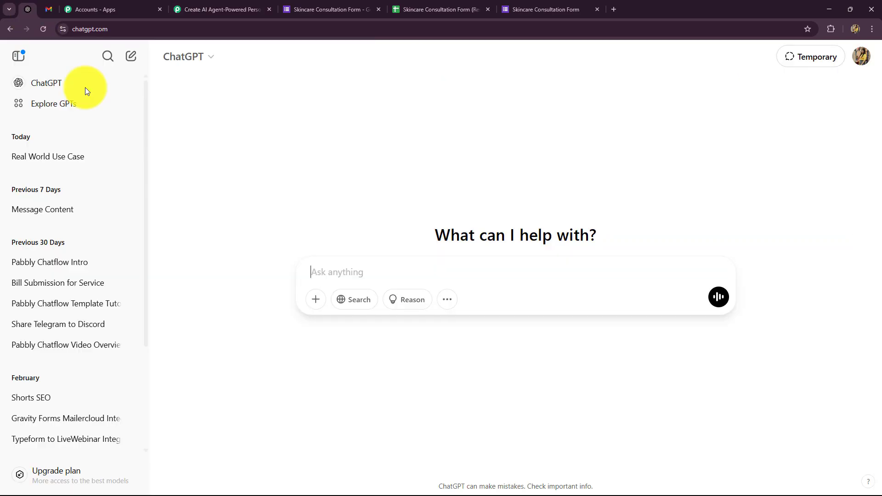
{"action": "left_click", "coordinate": [205, 8]}
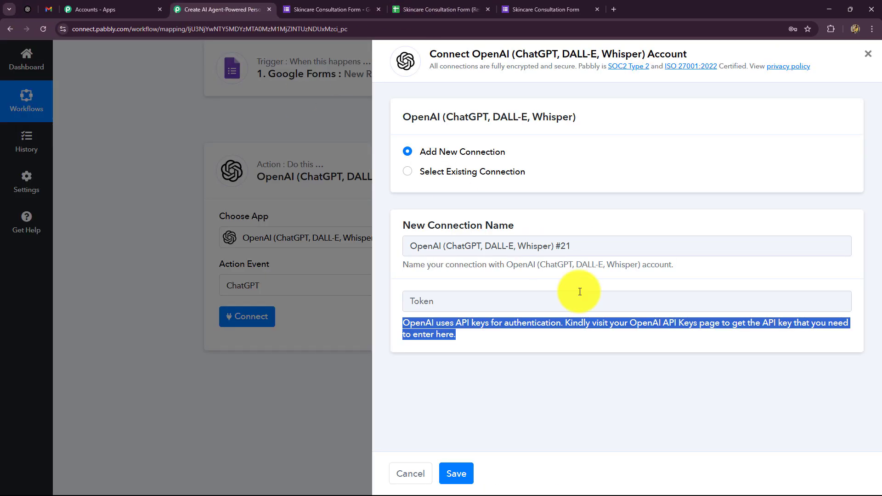
{"action": "left_click", "coordinate": [647, 326]}
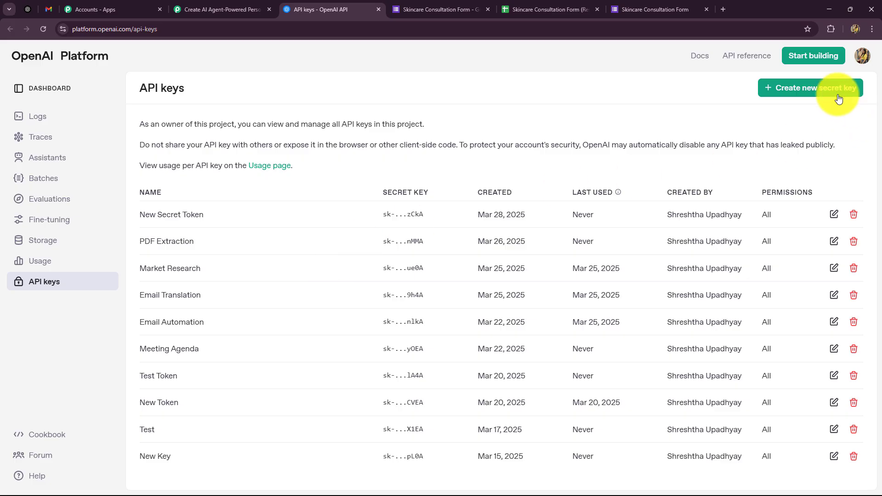
Create a secret key named 'product email' in the Default project and copy it
{"action": "left_click", "coordinate": [822, 89]}
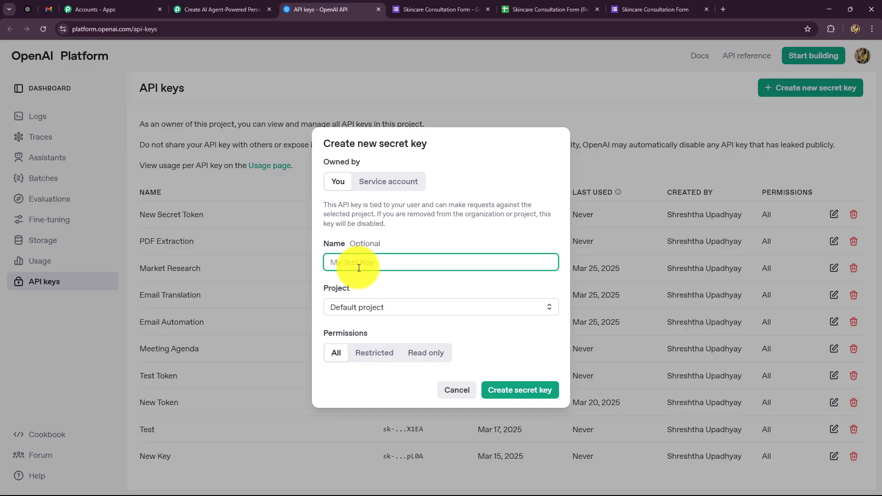
{"action": "type", "text": "product email"}
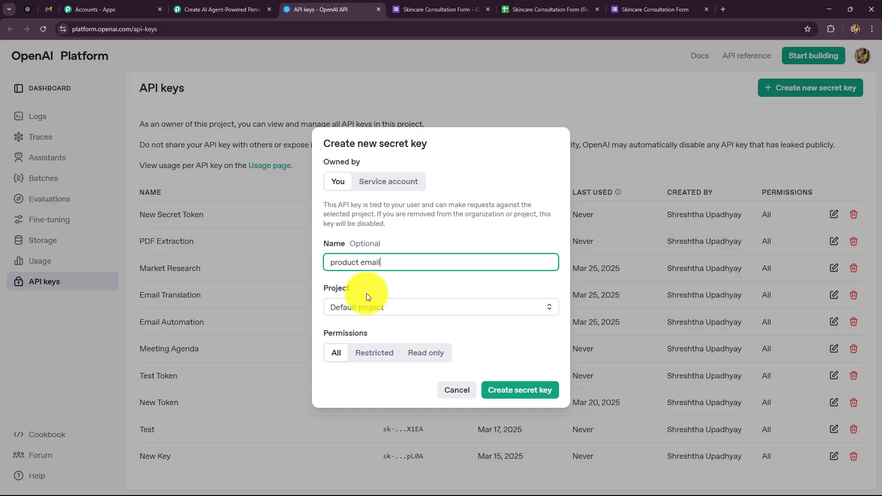
{"action": "left_click", "coordinate": [385, 310]}
{"action": "left_click", "coordinate": [383, 336]}
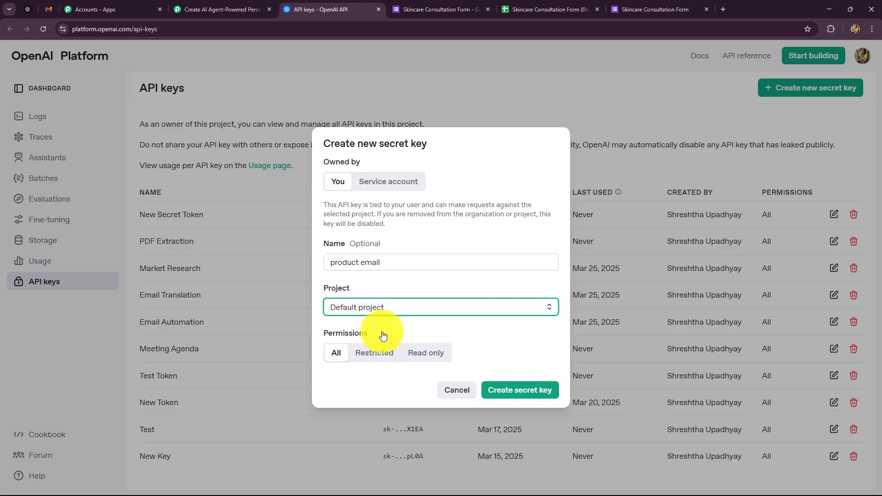
{"action": "left_click", "coordinate": [528, 396]}
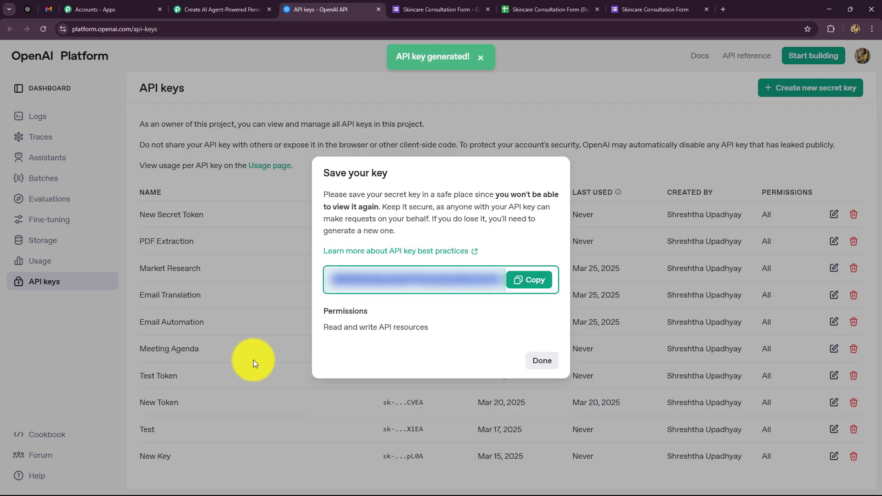
{"action": "left_click", "coordinate": [534, 280]}
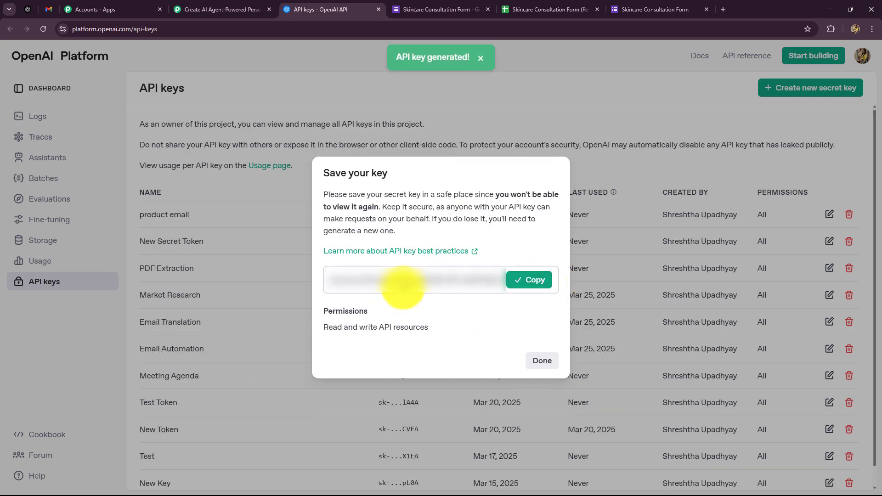
{"action": "left_click", "coordinate": [533, 361]}
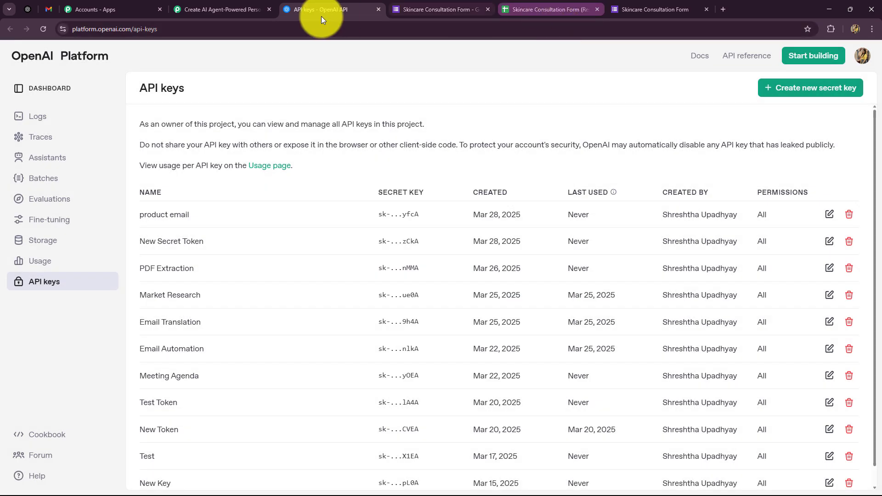
{"action": "left_click", "coordinate": [226, 10]}
{"action": "left_click", "coordinate": [446, 301]}
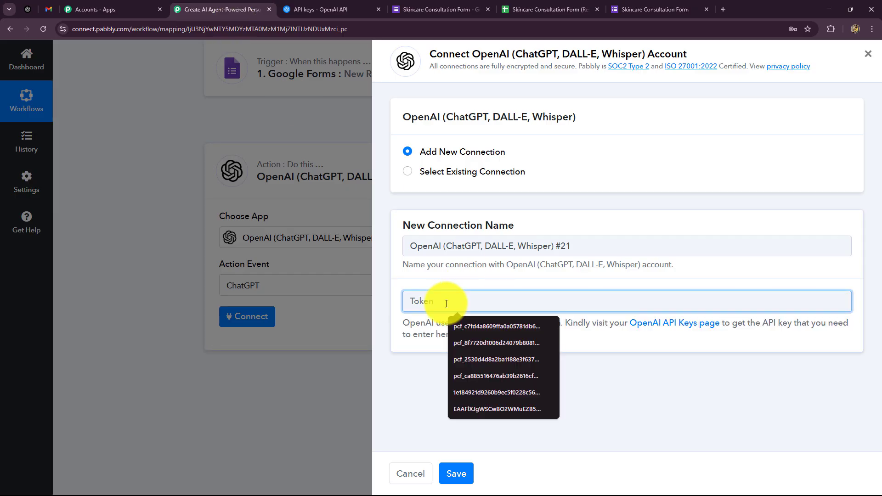
Save the OpenAI connection with the pasted API key and choose gpt-4o-mini as the model
{"action": "key", "text": "ctrl+v"}
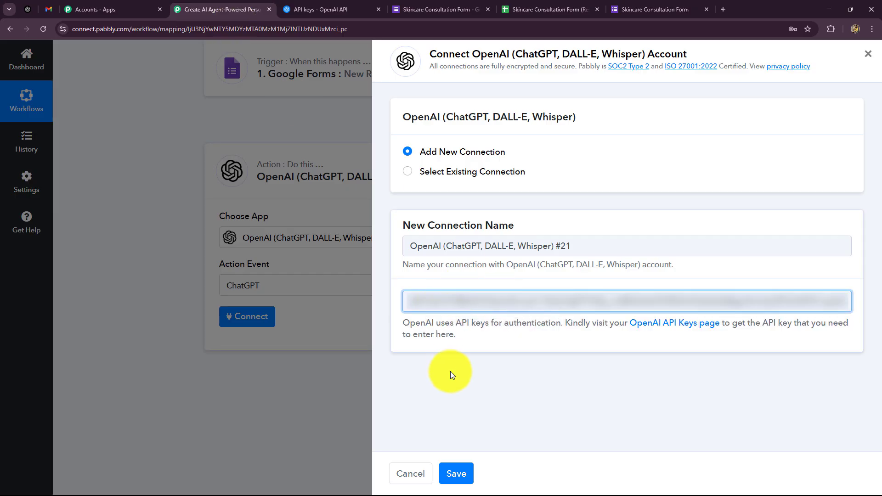
{"action": "left_click", "coordinate": [457, 473]}
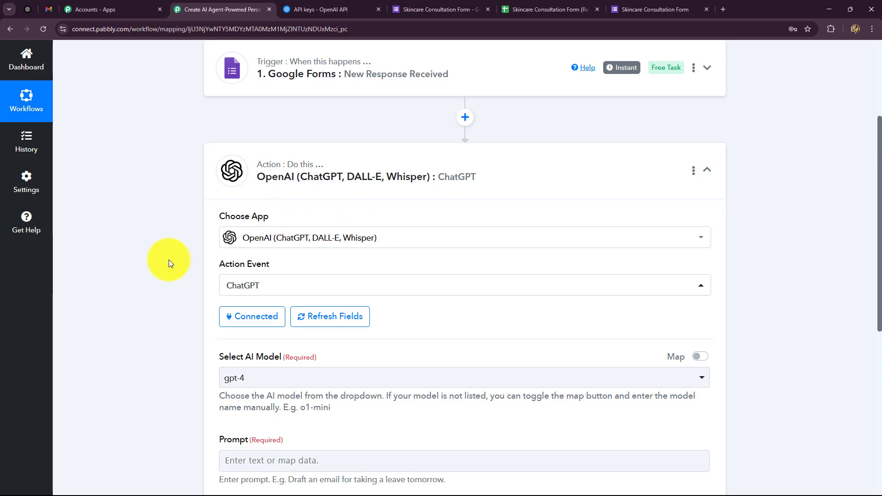
{"action": "scroll", "coordinate": [169, 263], "scroll_direction": "down", "scroll_amount": 2}
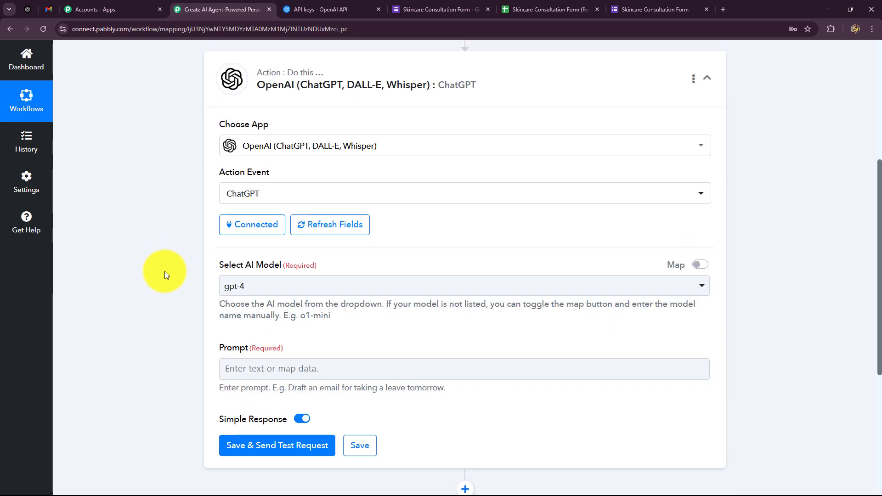
{"action": "scroll", "coordinate": [164, 271], "scroll_direction": "down", "scroll_amount": 2}
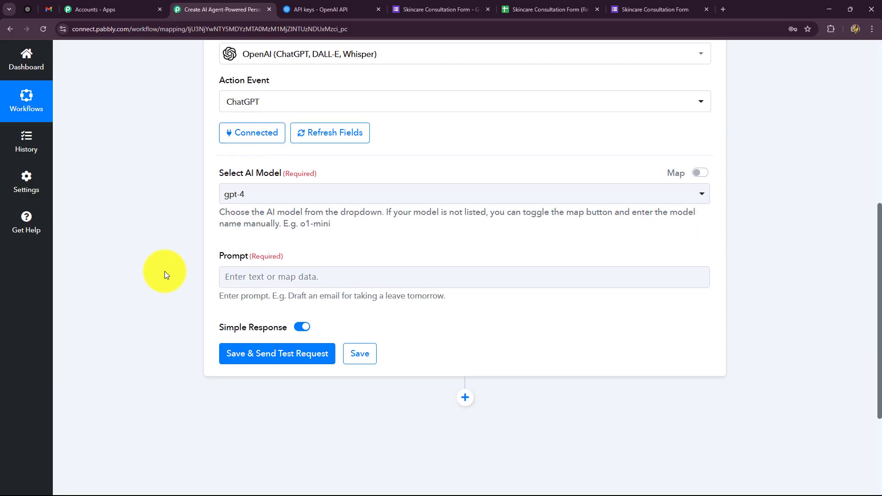
{"action": "scroll", "coordinate": [165, 271], "scroll_direction": "down", "scroll_amount": 2}
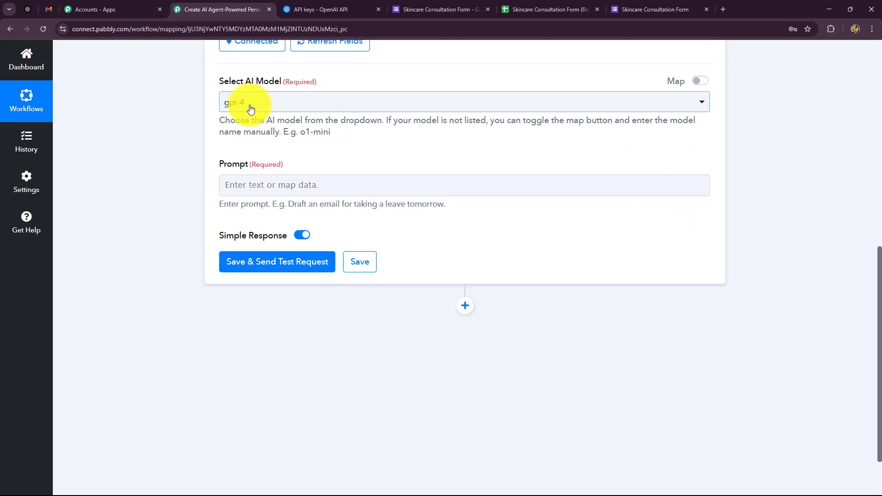
{"action": "left_click", "coordinate": [250, 109]}
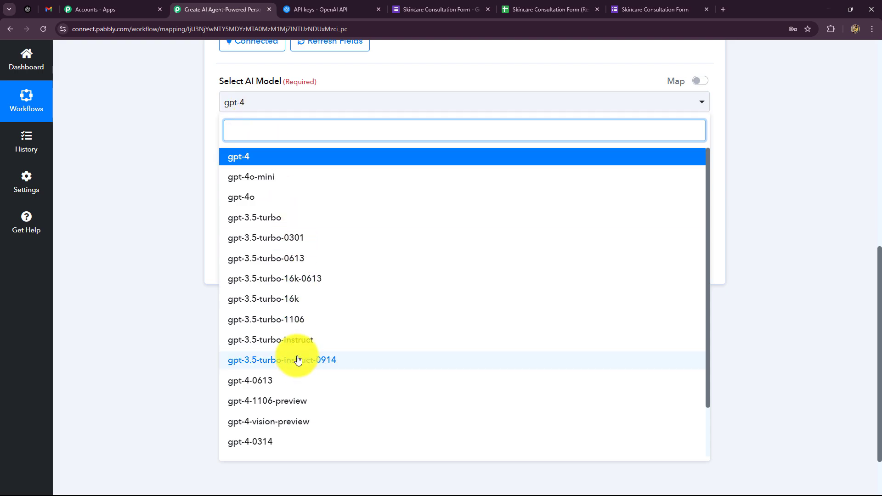
{"action": "scroll", "coordinate": [297, 357], "scroll_direction": "down", "scroll_amount": 2}
{"action": "scroll", "coordinate": [297, 353], "scroll_direction": "up", "scroll_amount": 2}
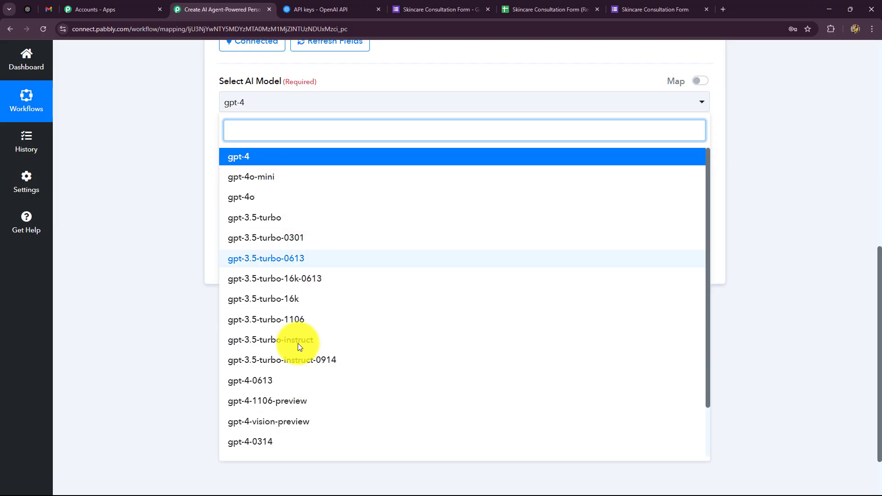
{"action": "left_click", "coordinate": [266, 181]}
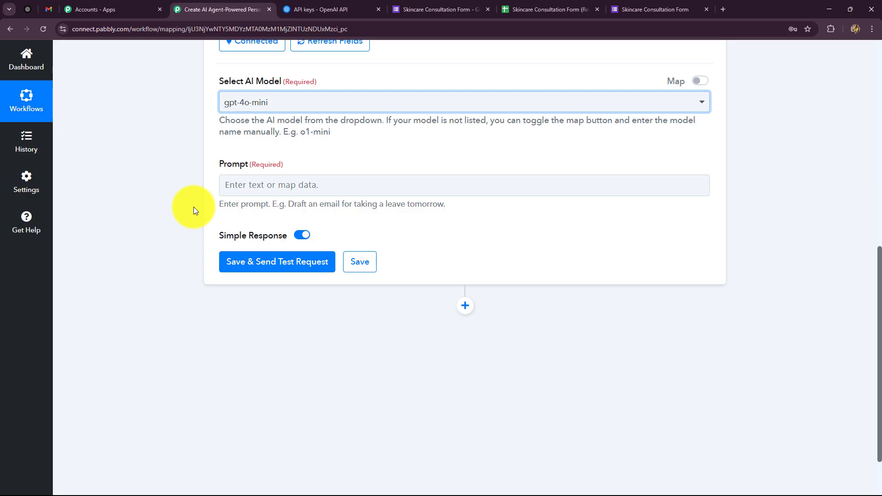
Paste the Glowcare skincare email instructions, listing seven products and requiring JSON output, into the Prompt
{"action": "left_click", "coordinate": [233, 182]}
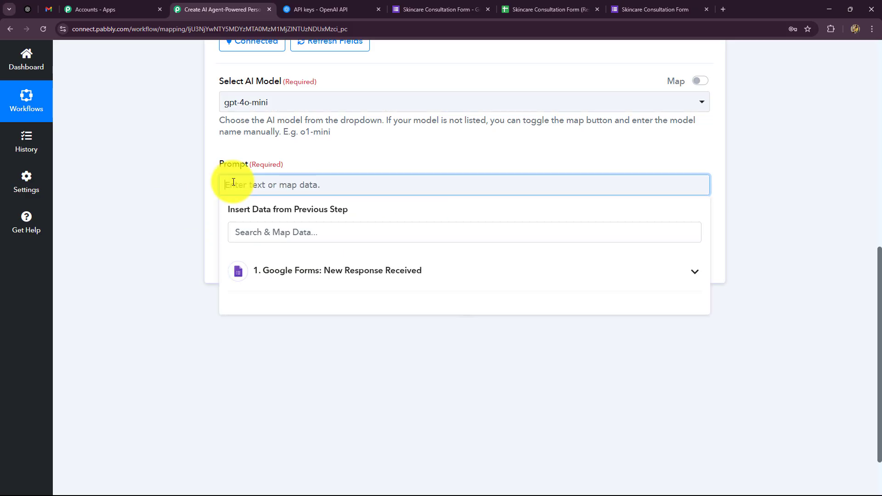
{"action": "key", "text": "ctrl+v"}
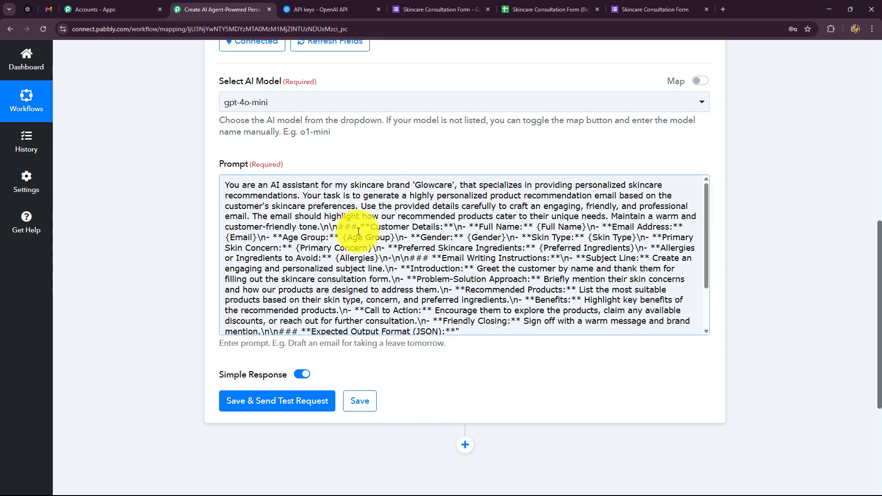
{"action": "scroll", "coordinate": [367, 262], "scroll_direction": "down", "scroll_amount": 1}
{"action": "scroll", "coordinate": [367, 262], "scroll_direction": "down", "scroll_amount": 1}
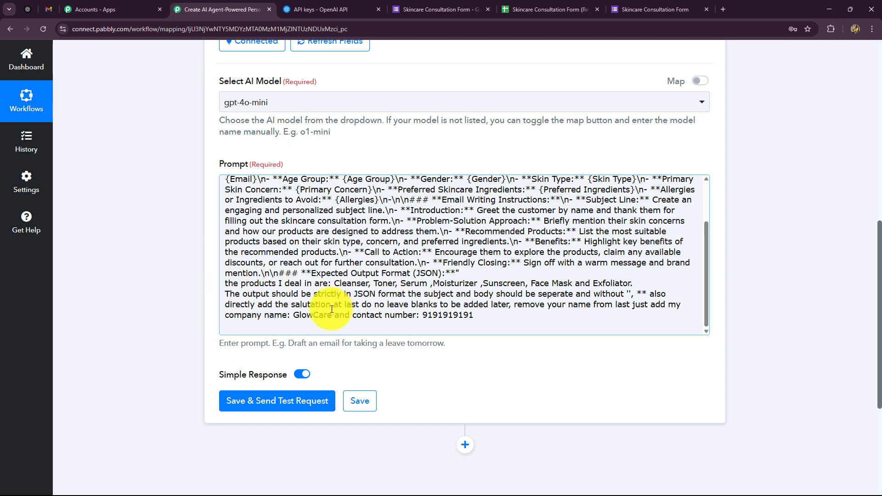
Append a 20% discount on each product with coupon code HAPPYSKIN20 after 'Exfoliator.' in the prompt
{"action": "left_click", "coordinate": [651, 287]}
{"action": "key", "text": "ctrl+v"}
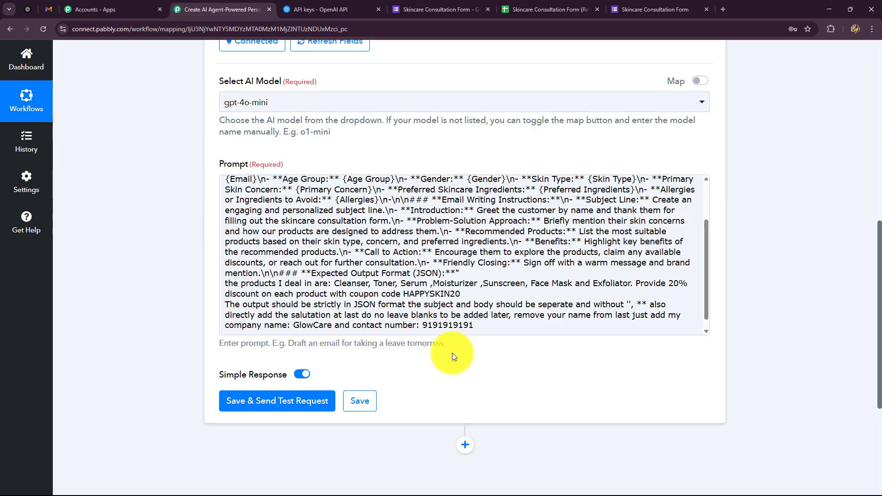
{"action": "scroll", "coordinate": [233, 226], "scroll_direction": "up", "scroll_amount": 3}
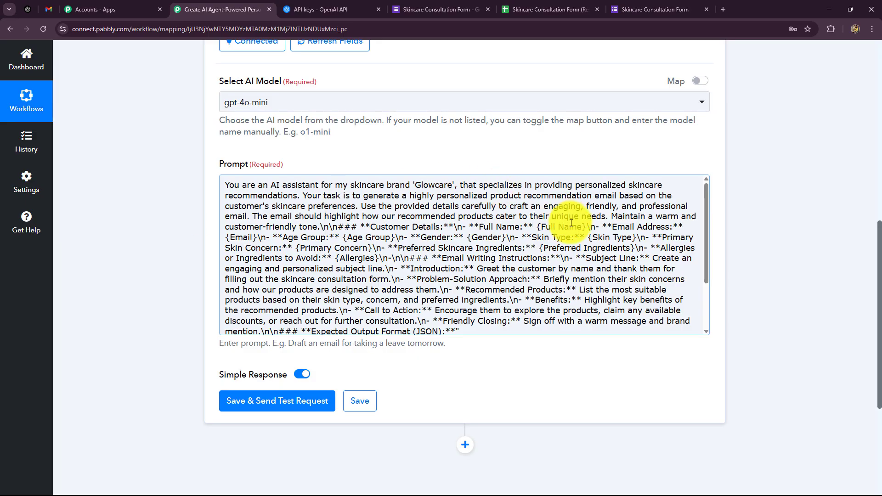
Replace the {Full Name} placeholder with the Google Forms Name field
{"action": "left_click_drag", "start_coordinate": [587, 227], "coordinate": [538, 230]}
{"action": "scroll", "coordinate": [561, 374], "scroll_direction": "down", "scroll_amount": 3}
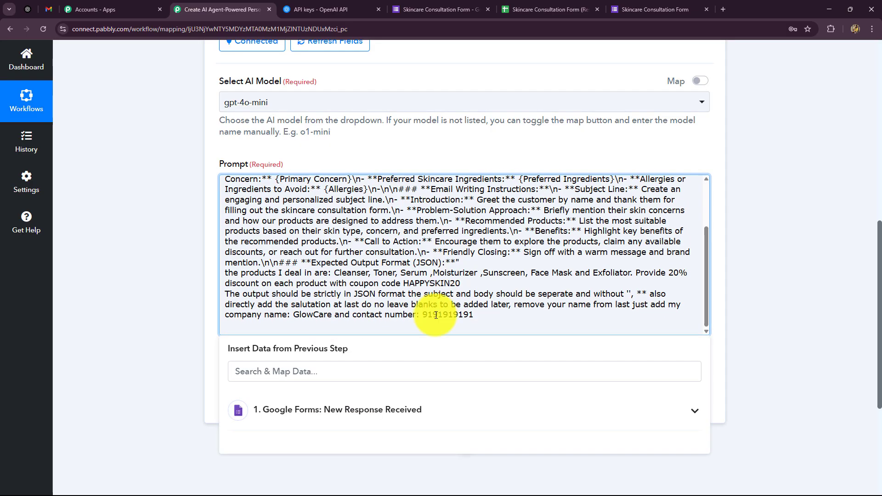
{"action": "scroll", "coordinate": [142, 294], "scroll_direction": "down", "scroll_amount": 5}
{"action": "left_click", "coordinate": [320, 248]}
{"action": "scroll", "coordinate": [365, 338], "scroll_direction": "down", "scroll_amount": 2}
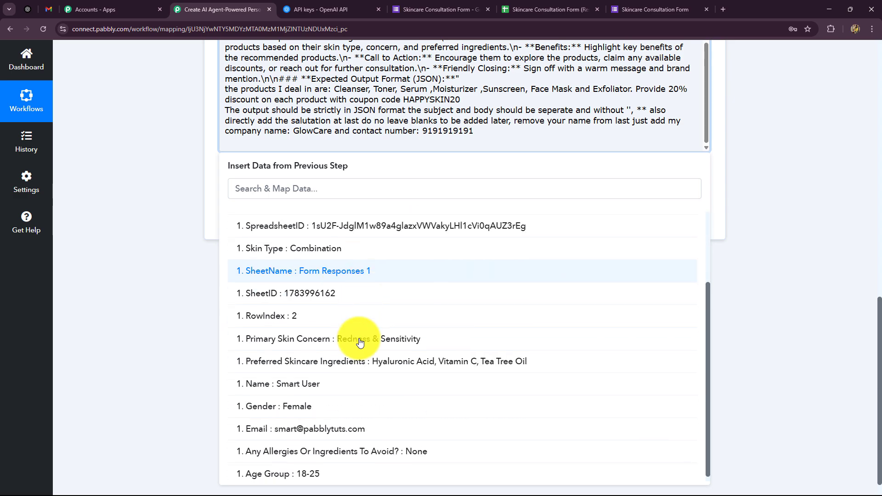
{"action": "left_click", "coordinate": [307, 378]}
{"action": "scroll", "coordinate": [831, 269], "scroll_direction": "up", "scroll_amount": 5}
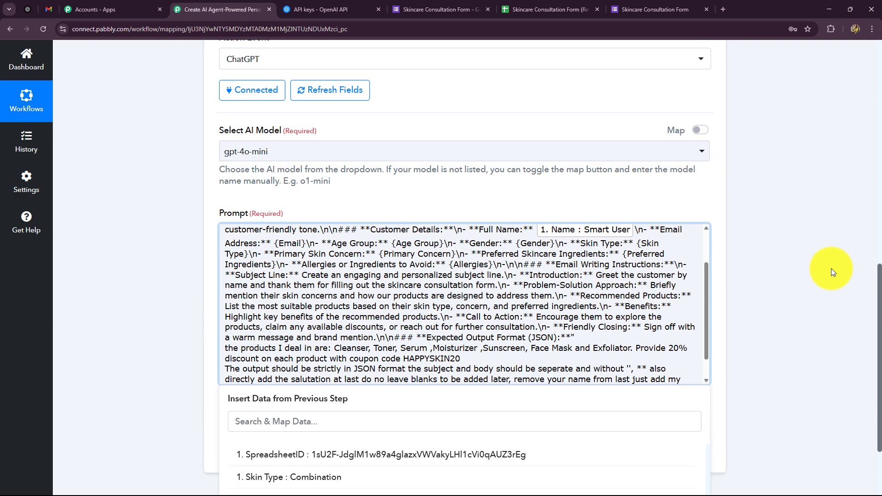
{"action": "scroll", "coordinate": [723, 288], "scroll_direction": "down", "scroll_amount": 2}
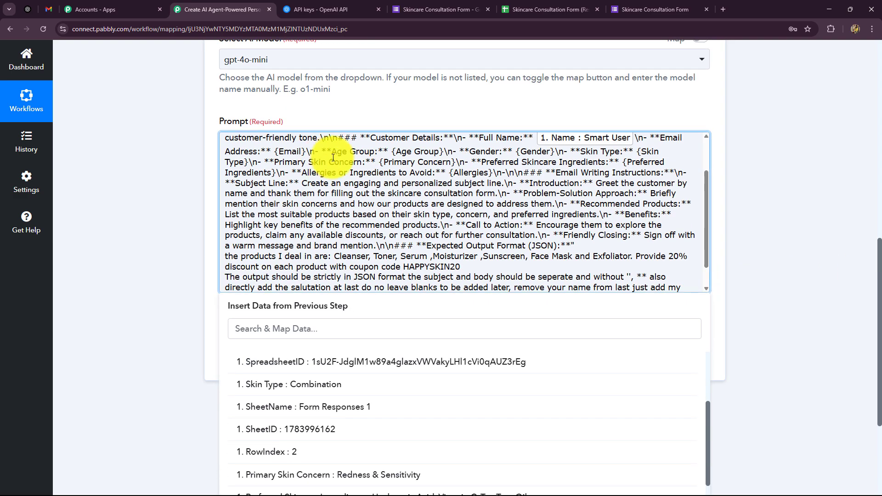
Replace {Email} with the form's Email field and insert the Age Group answer
{"action": "left_click_drag", "start_coordinate": [306, 152], "coordinate": [276, 151]}
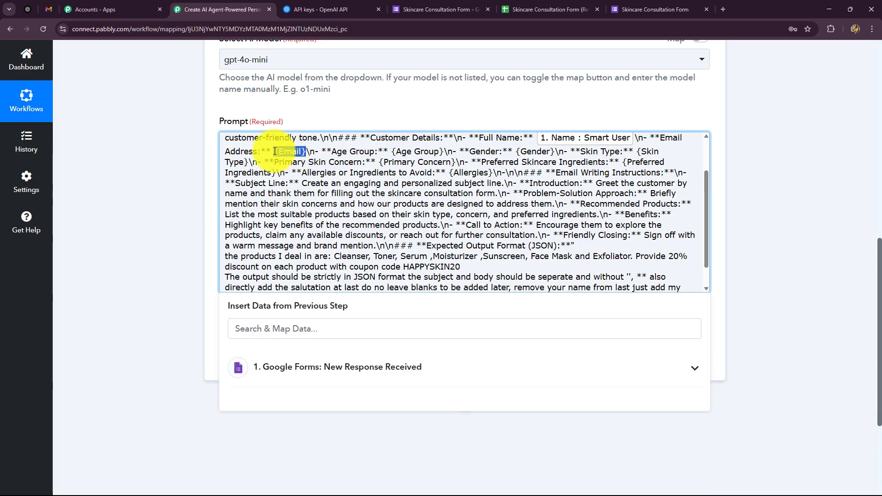
{"action": "key", "text": "BackSpace"}
{"action": "left_click", "coordinate": [298, 370]}
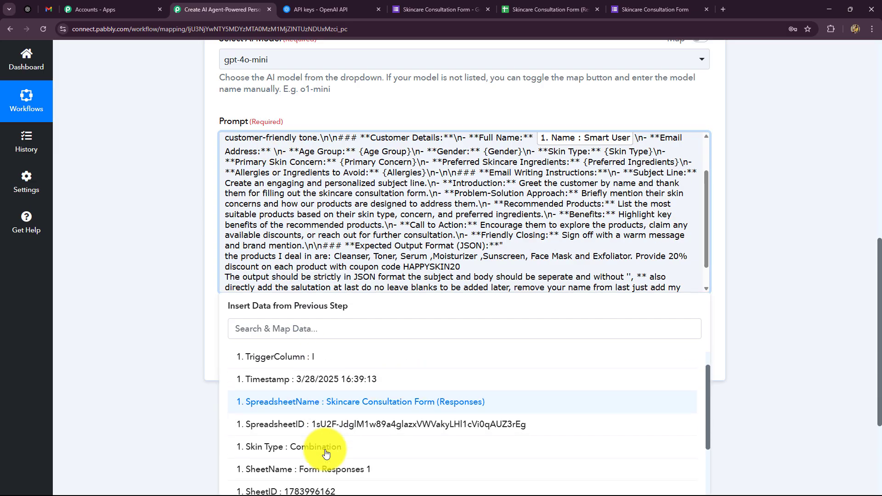
{"action": "scroll", "coordinate": [321, 441], "scroll_direction": "down", "scroll_amount": 3}
{"action": "left_click", "coordinate": [322, 471]}
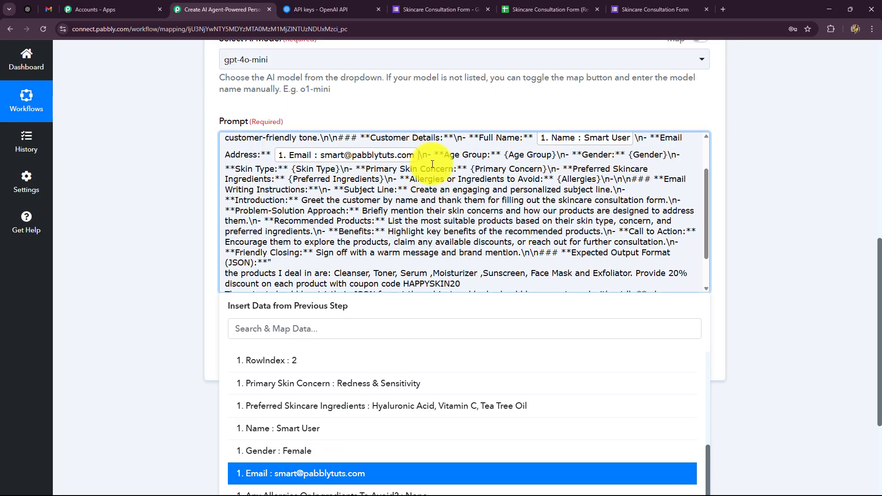
{"action": "scroll", "coordinate": [363, 464], "scroll_direction": "down", "scroll_amount": 5}
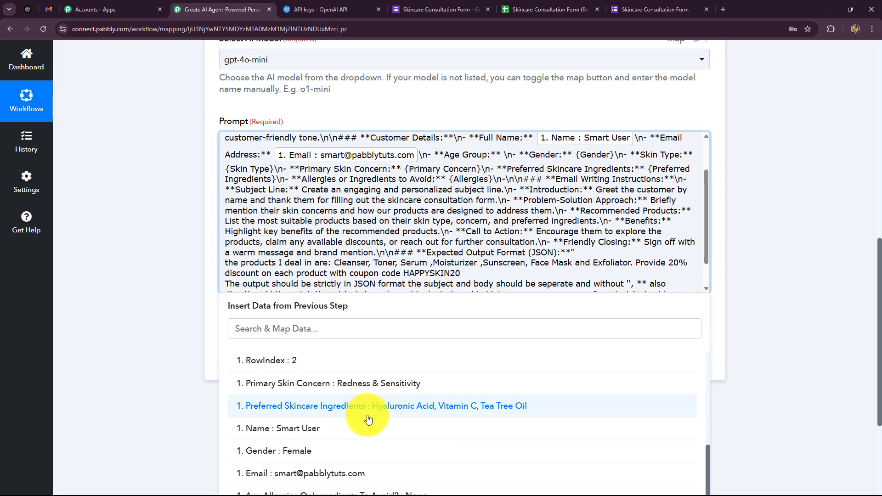
{"action": "left_click", "coordinate": [307, 470]}
{"action": "scroll", "coordinate": [795, 280], "scroll_direction": "up", "scroll_amount": 5}
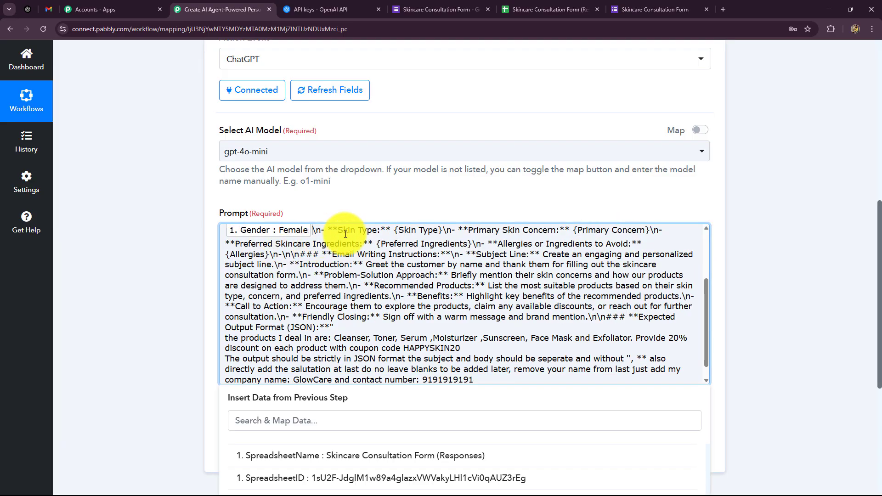
Map the form's Skin Type and Primary Concern answers into their prompt placeholders
{"action": "left_click_drag", "start_coordinate": [443, 231], "coordinate": [401, 243]}
{"action": "scroll", "coordinate": [276, 285], "scroll_direction": "down", "scroll_amount": 3}
{"action": "left_click", "coordinate": [239, 280]}
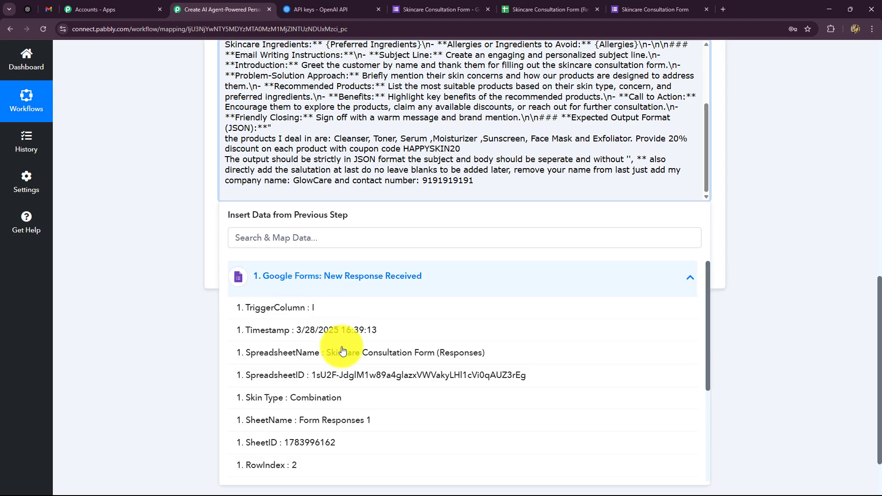
{"action": "left_click", "coordinate": [294, 398]}
{"action": "left_click_drag", "start_coordinate": [643, 139], "coordinate": [258, 152]}
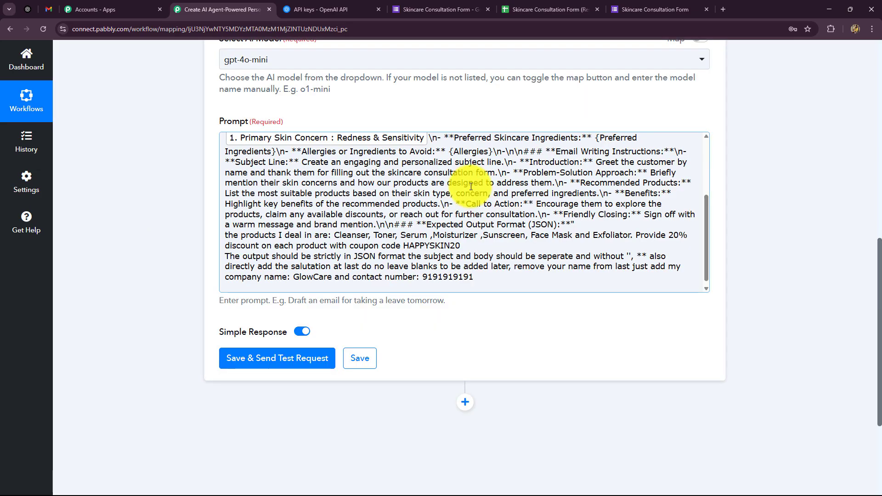
{"action": "left_click", "coordinate": [456, 138]}
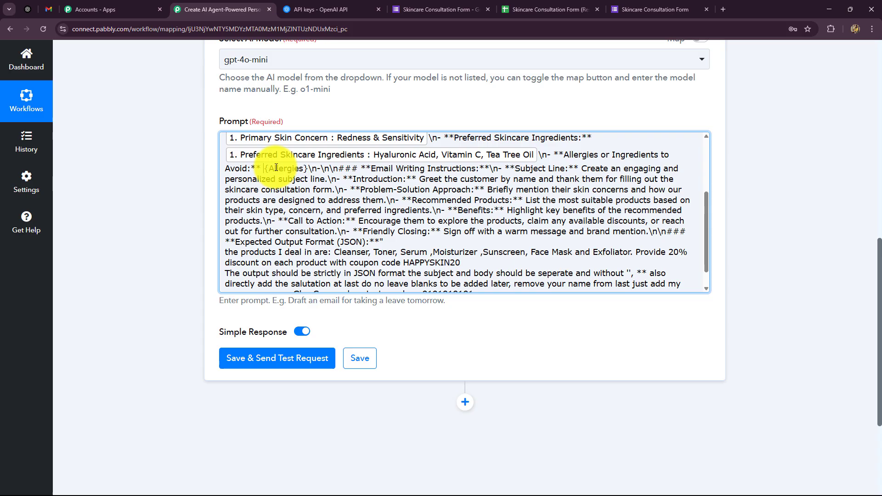
Replace the Allergies placeholder with the form's Any Allergies answer
{"action": "left_click_drag", "start_coordinate": [265, 168], "coordinate": [308, 169]}
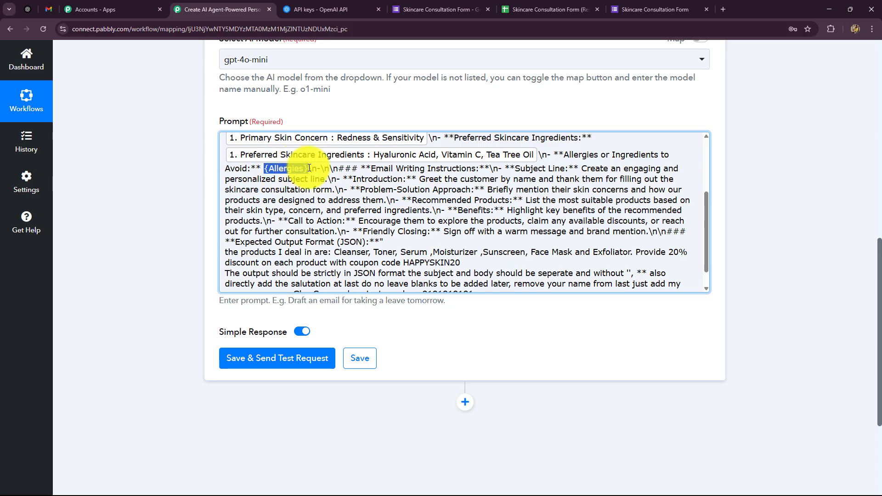
{"action": "key", "text": "BackSpace"}
{"action": "left_click", "coordinate": [274, 377]}
{"action": "scroll", "coordinate": [298, 404], "scroll_direction": "down", "scroll_amount": 6}
{"action": "left_click", "coordinate": [329, 451]}
{"action": "scroll", "coordinate": [514, 325], "scroll_direction": "up", "scroll_amount": 3}
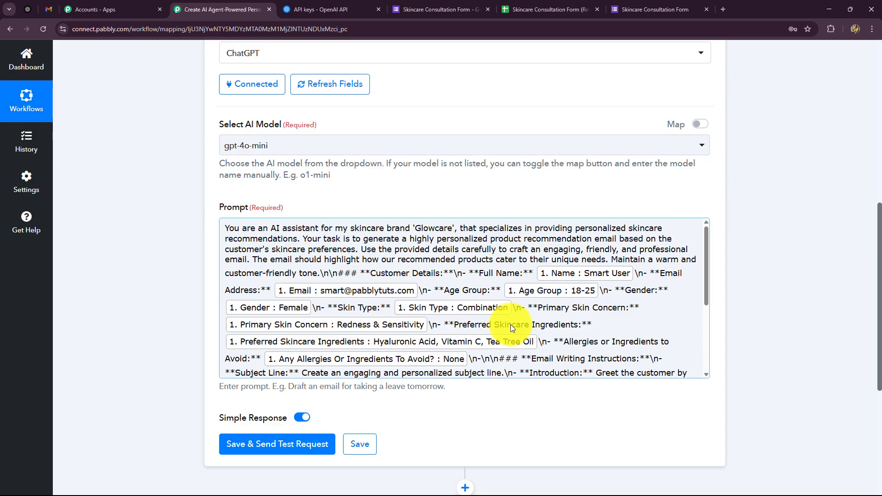
Review the prompt's opening lines and send a test request to ChatGPT
{"action": "scroll", "coordinate": [787, 225], "scroll_direction": "down", "scroll_amount": 4}
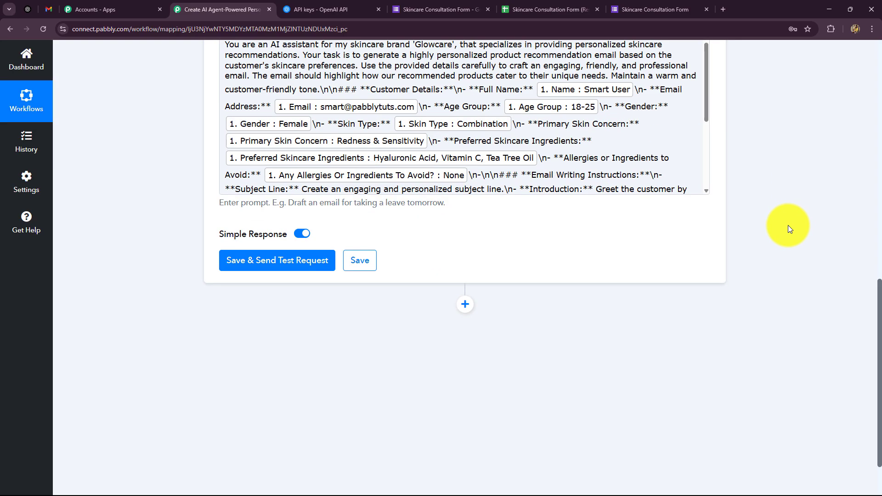
{"action": "scroll", "coordinate": [785, 234], "scroll_direction": "up", "scroll_amount": 2}
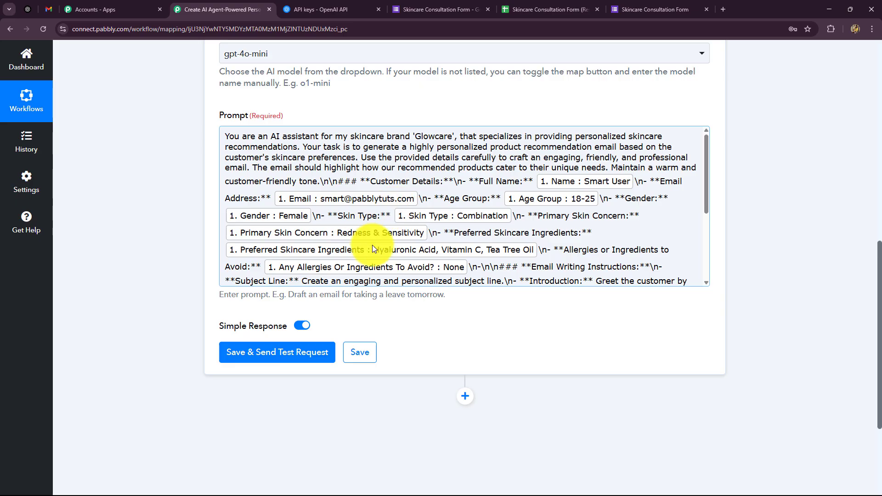
{"action": "left_click_drag", "start_coordinate": [224, 135], "coordinate": [648, 167]}
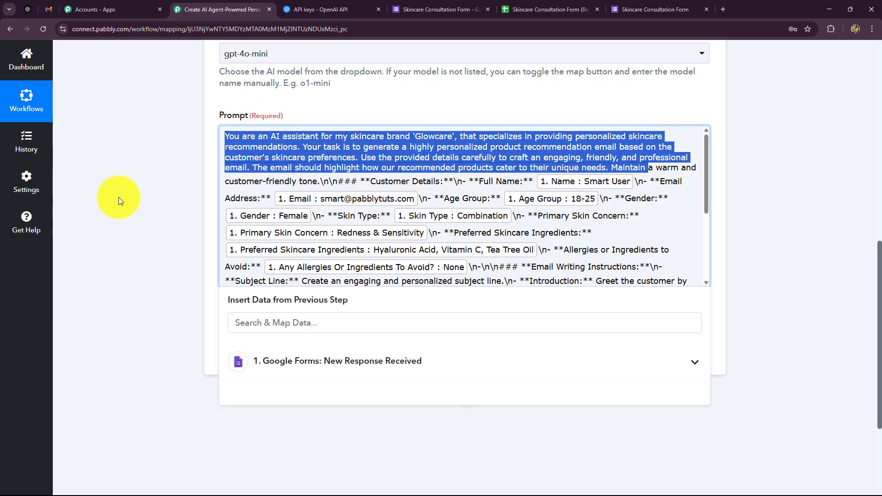
{"action": "left_click", "coordinate": [119, 199]}
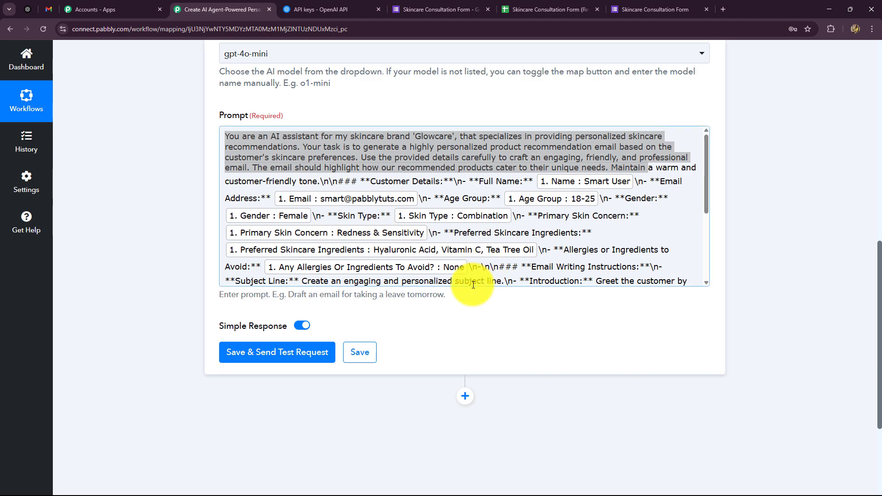
{"action": "left_click", "coordinate": [308, 350]}
Check the generated subject line 'Unlock Your Glow…' in the test response
{"action": "scroll", "coordinate": [819, 317], "scroll_direction": "up", "scroll_amount": 5}
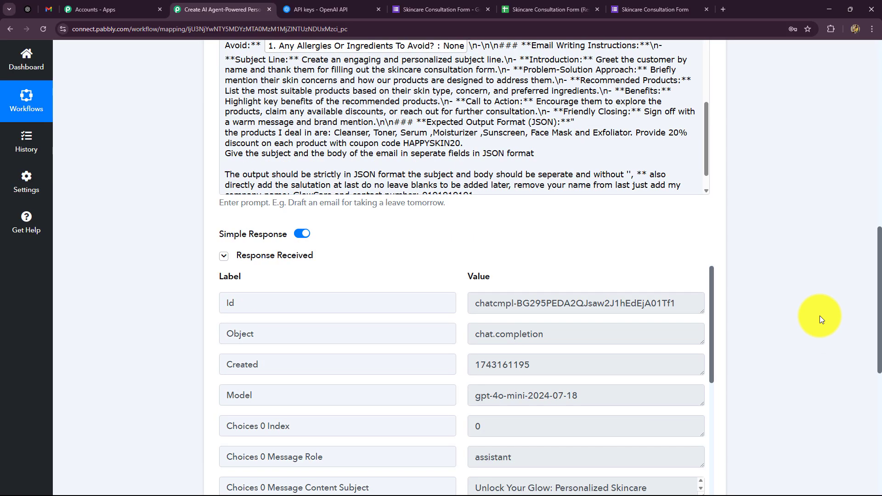
{"action": "scroll", "coordinate": [819, 315], "scroll_direction": "down", "scroll_amount": 4}
{"action": "left_click", "coordinate": [476, 308]}
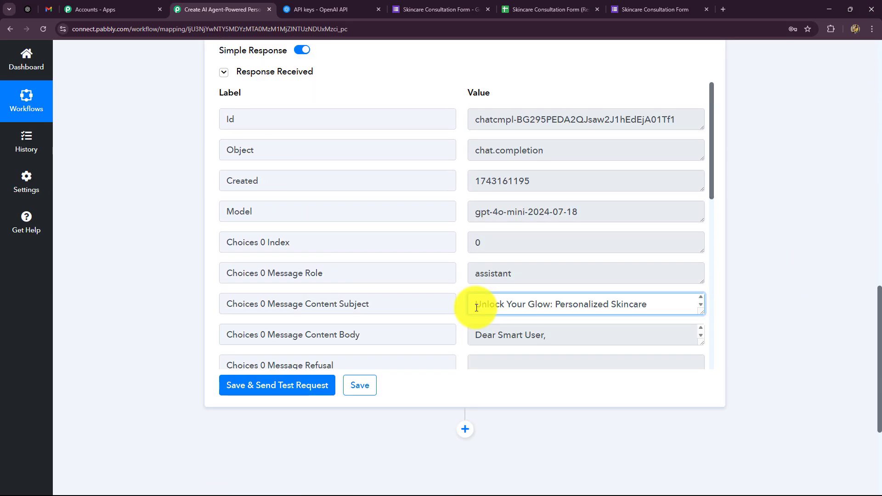
{"action": "left_click_drag", "start_coordinate": [476, 307], "coordinate": [526, 295]}
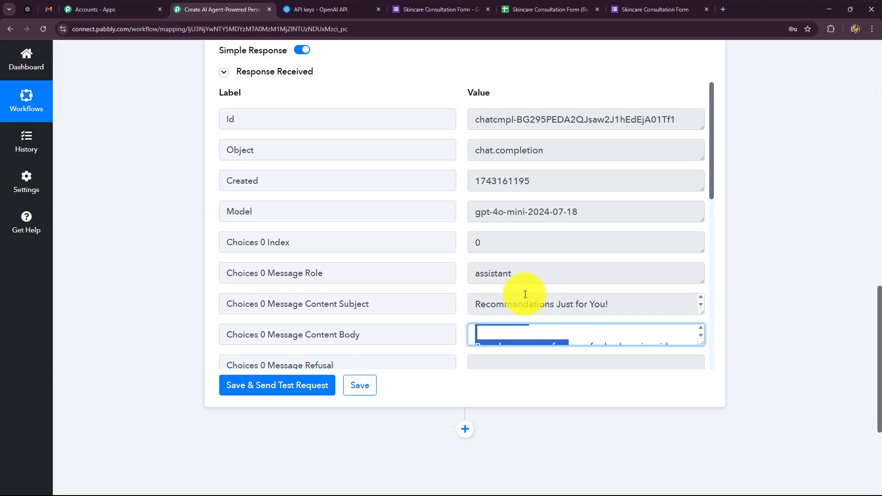
{"action": "left_click_drag", "start_coordinate": [701, 313], "coordinate": [693, 344]}
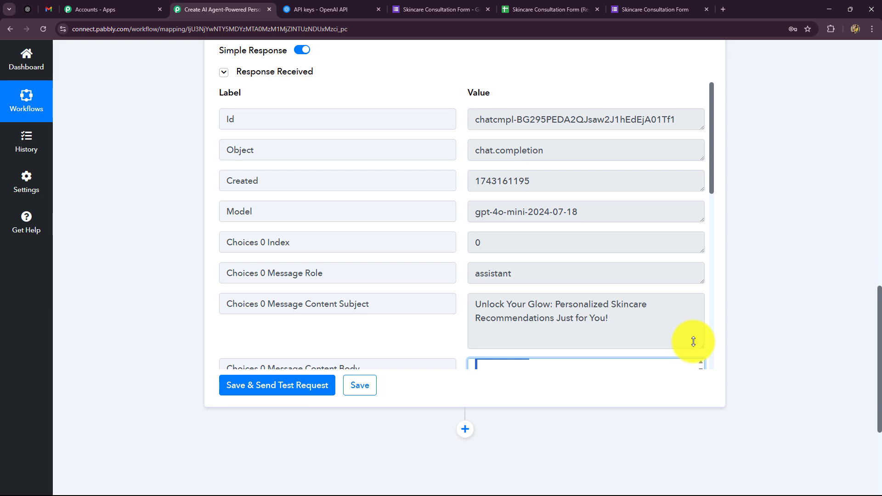
{"action": "left_click_drag", "start_coordinate": [693, 345], "coordinate": [694, 315]}
{"action": "scroll", "coordinate": [699, 358], "scroll_direction": "down", "scroll_amount": 2}
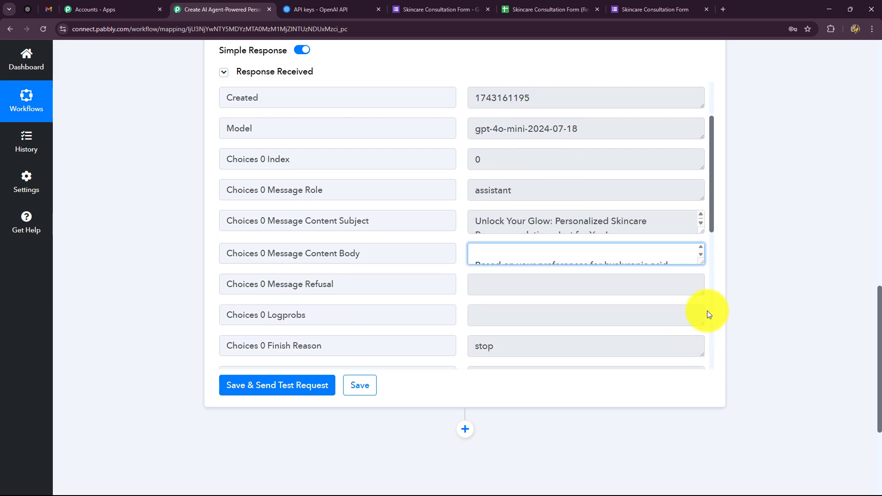
{"action": "left_click_drag", "start_coordinate": [701, 262], "coordinate": [693, 373]}
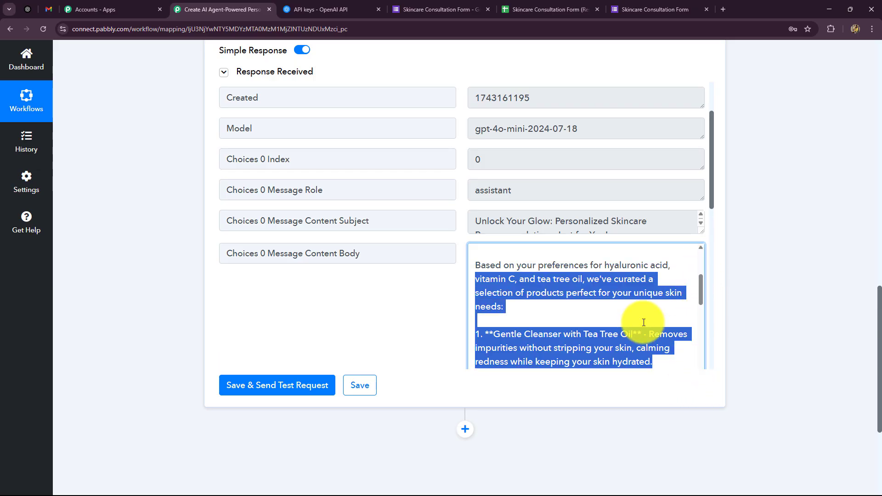
{"action": "scroll", "coordinate": [626, 305], "scroll_direction": "up", "scroll_amount": 3}
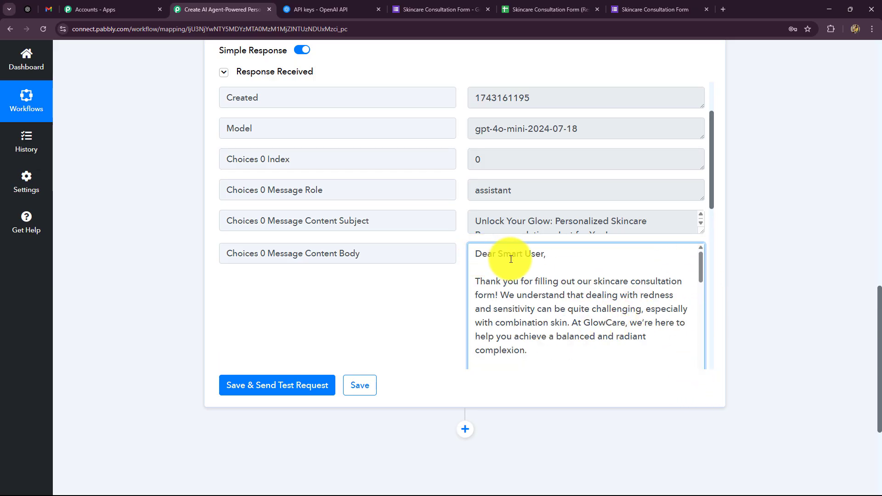
Review the email body's personalized greeting, redness/combination skin advice and GlowCare sign-off with contact
{"action": "left_click_drag", "start_coordinate": [544, 254], "coordinate": [462, 261]}
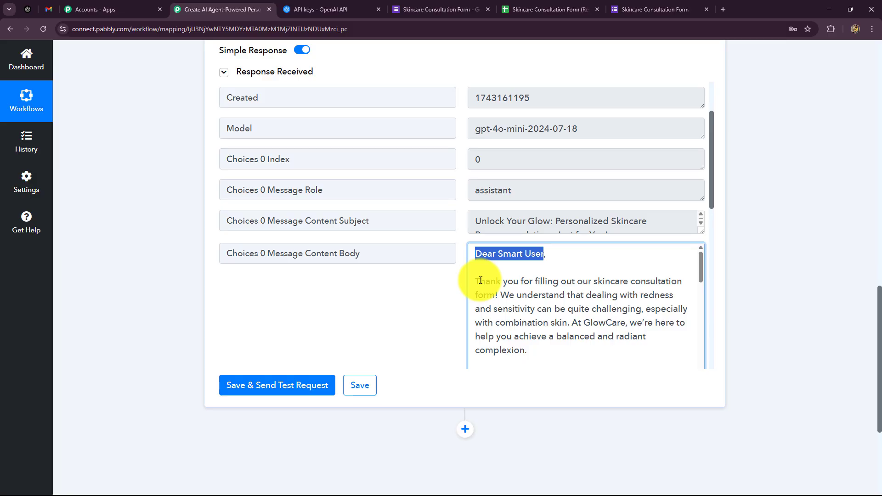
{"action": "left_click_drag", "start_coordinate": [501, 295], "coordinate": [569, 323]}
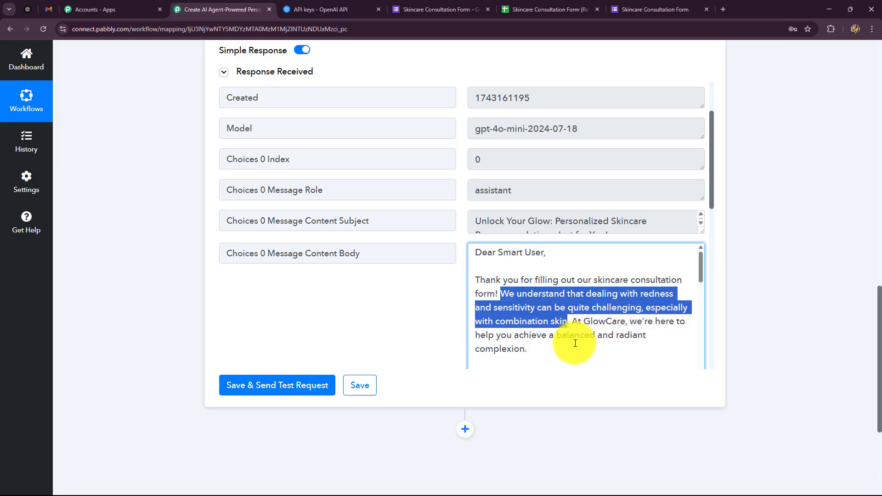
{"action": "scroll", "coordinate": [551, 321], "scroll_direction": "down", "scroll_amount": 2}
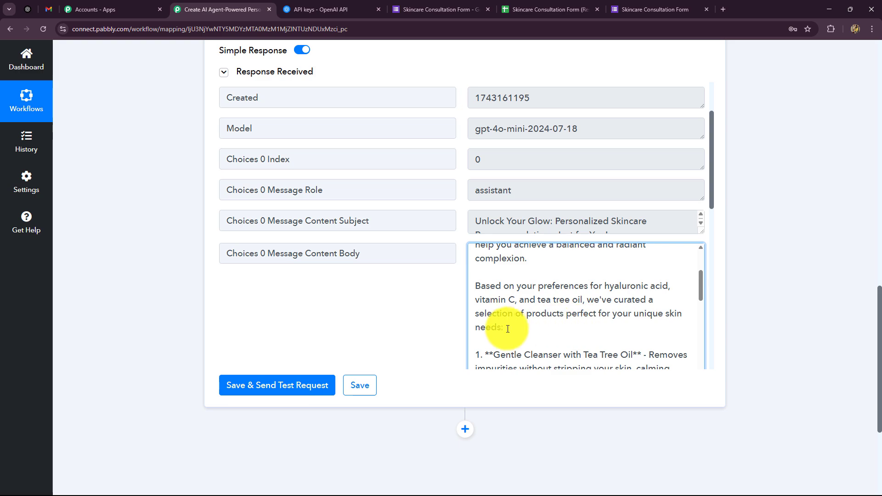
{"action": "scroll", "coordinate": [507, 329], "scroll_direction": "down", "scroll_amount": 2}
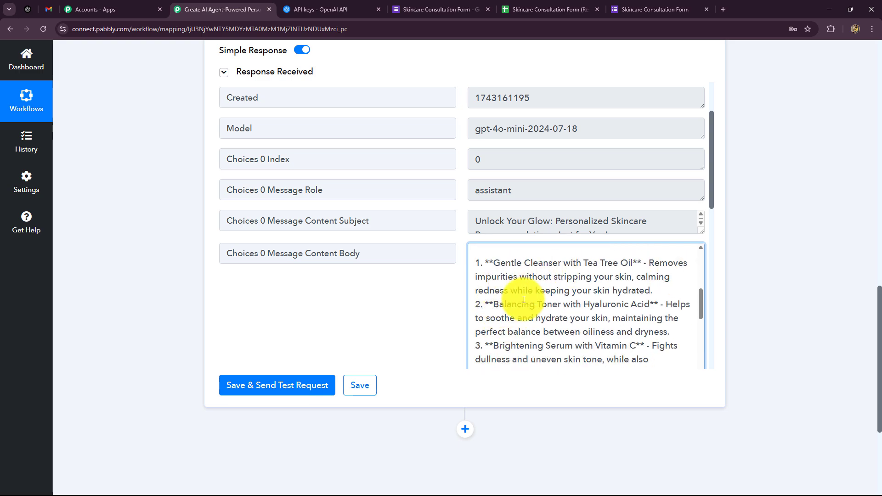
{"action": "scroll", "coordinate": [546, 333], "scroll_direction": "down", "scroll_amount": 2}
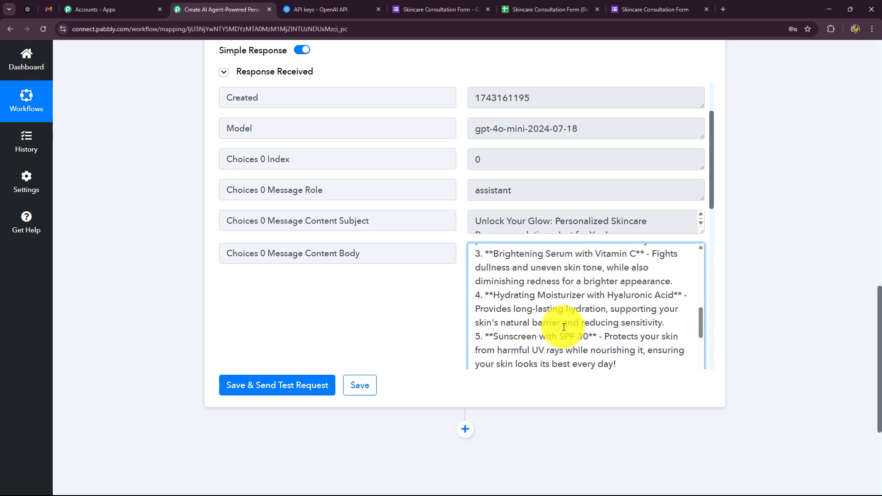
{"action": "scroll", "coordinate": [566, 324], "scroll_direction": "down", "scroll_amount": 2}
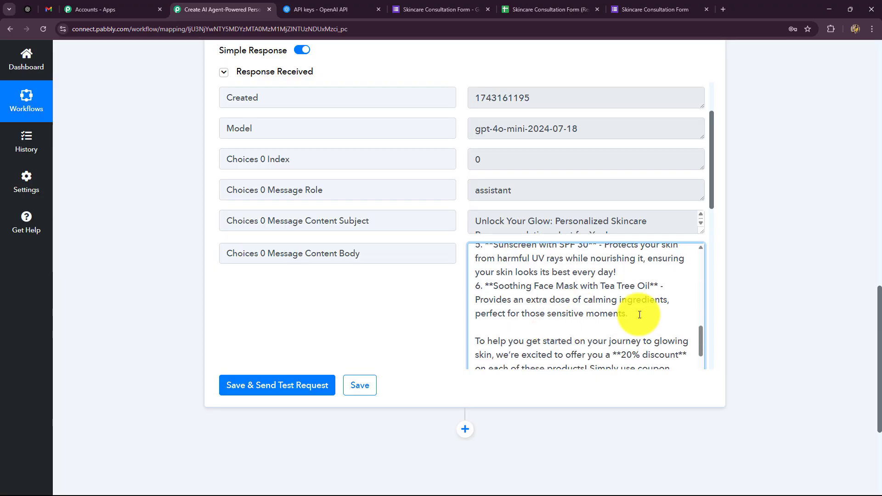
{"action": "scroll", "coordinate": [640, 312], "scroll_direction": "down", "scroll_amount": 2}
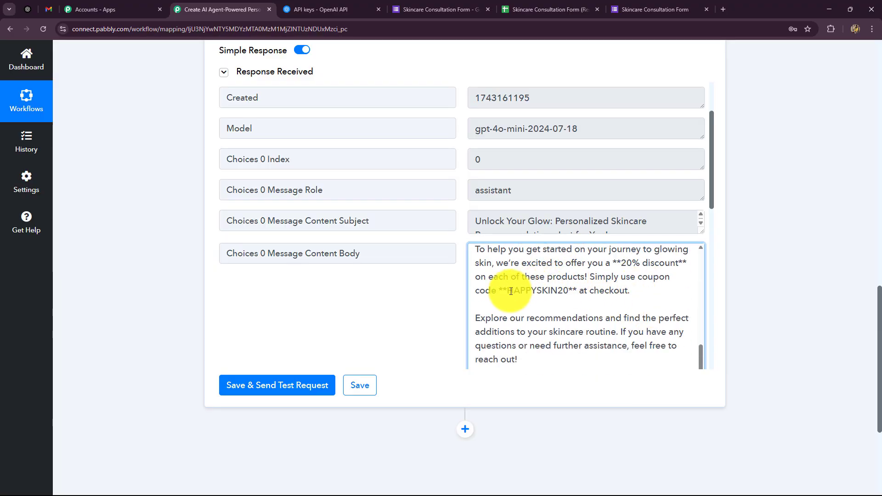
{"action": "scroll", "coordinate": [626, 315], "scroll_direction": "down", "scroll_amount": 3}
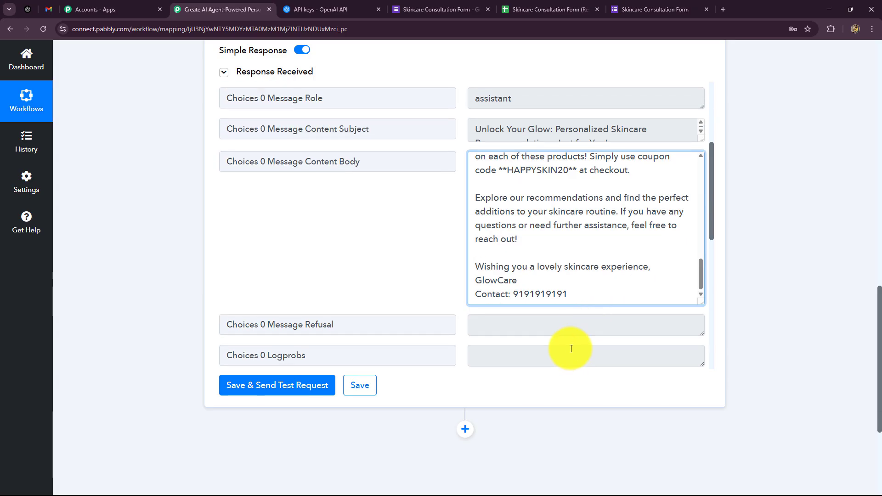
{"action": "left_click_drag", "start_coordinate": [476, 266], "coordinate": [818, 292]}
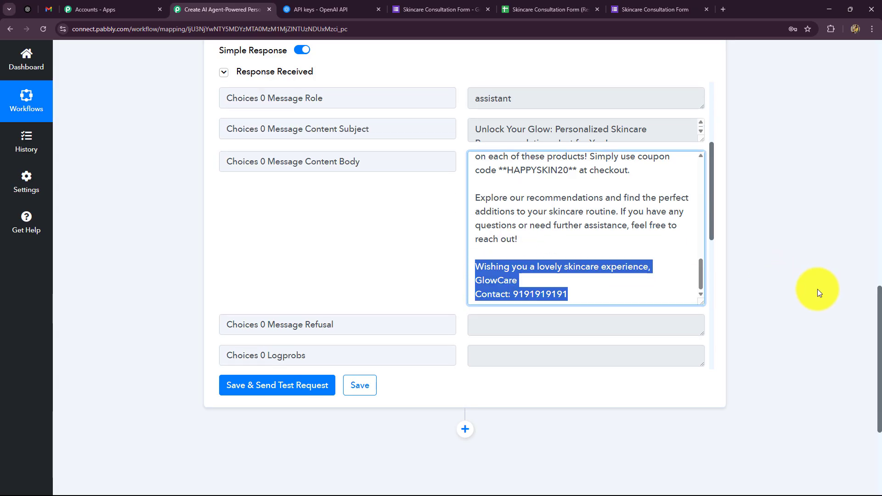
{"action": "scroll", "coordinate": [831, 296], "scroll_direction": "up", "scroll_amount": 9}
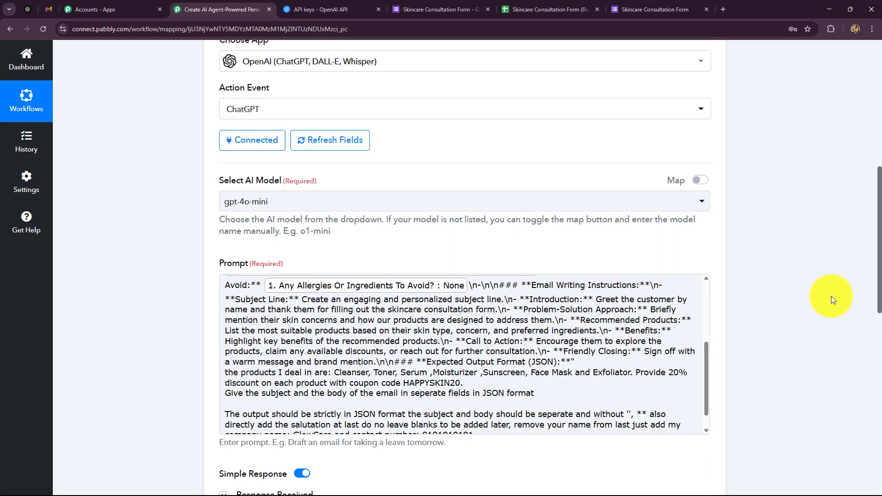
{"action": "scroll", "coordinate": [830, 297], "scroll_direction": "up", "scroll_amount": 5}
{"action": "scroll", "coordinate": [830, 298], "scroll_direction": "down", "scroll_amount": 14}
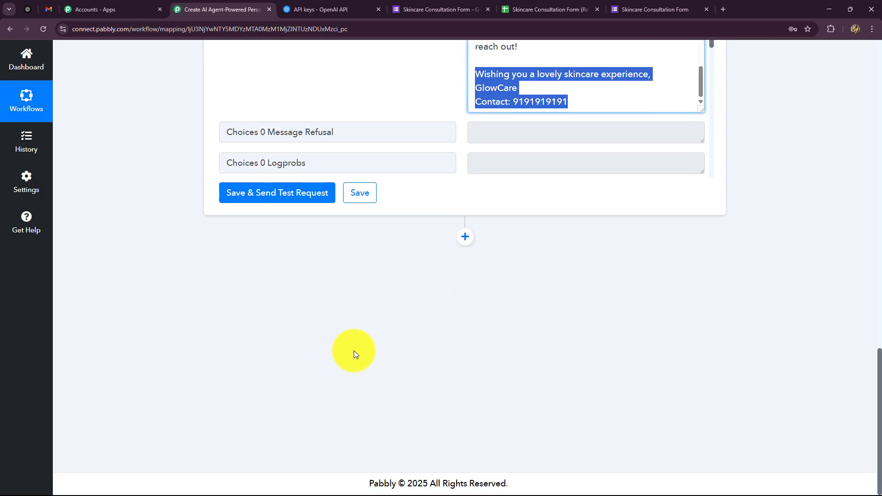
Add a Gmail Send Email (V1) step after ChatGPT using the existing Gmail connection
{"action": "left_click", "coordinate": [466, 239]}
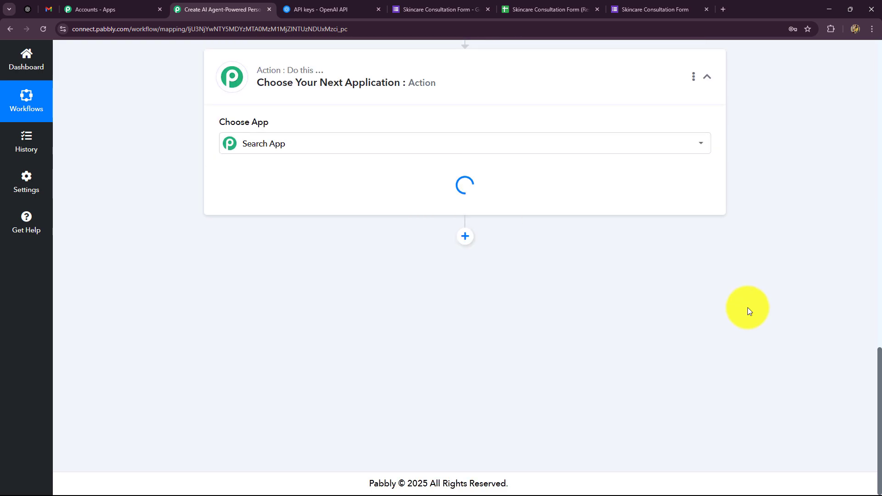
{"action": "left_click", "coordinate": [327, 232]}
{"action": "type", "text": "H"}
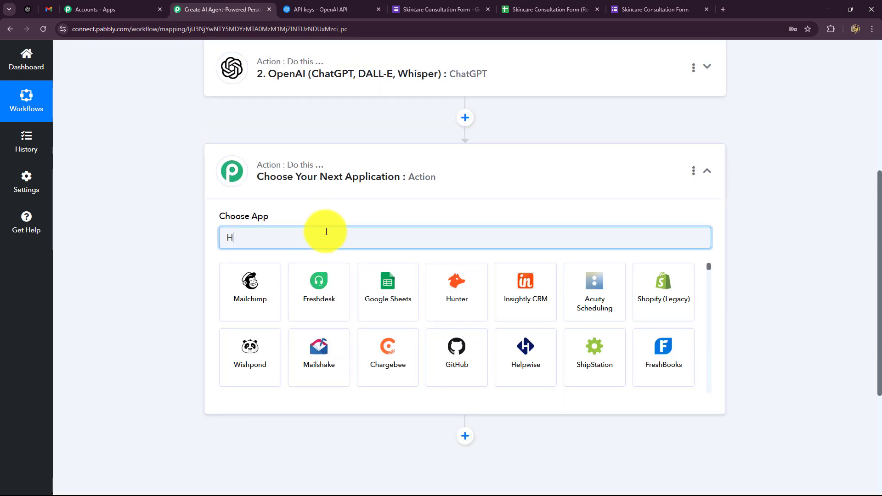
{"action": "key", "text": "BackSpace"}
{"action": "type", "text": "Gma"}
{"action": "left_click", "coordinate": [256, 279]}
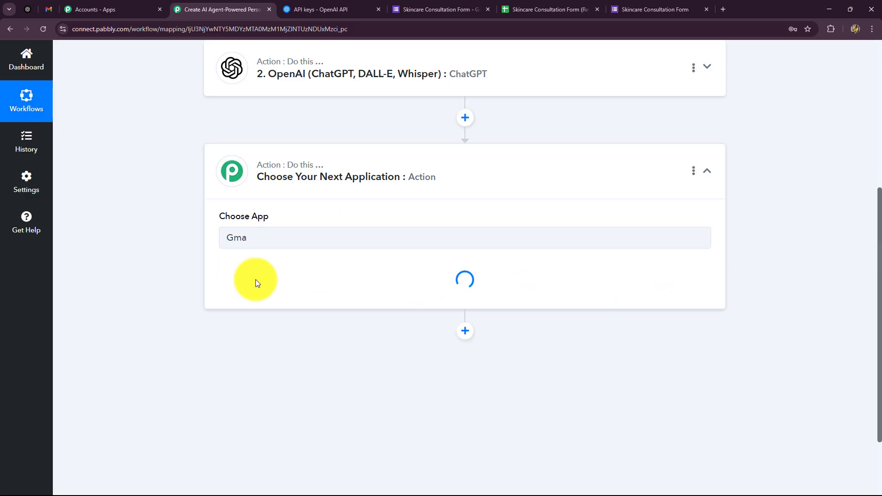
{"action": "left_click", "coordinate": [253, 286]}
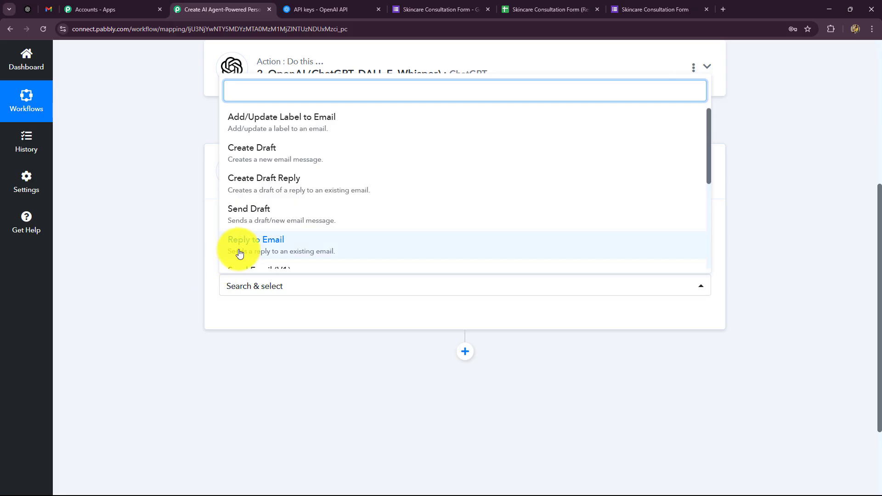
{"action": "scroll", "coordinate": [240, 251], "scroll_direction": "down", "scroll_amount": 4}
{"action": "scroll", "coordinate": [251, 193], "scroll_direction": "up", "scroll_amount": 2}
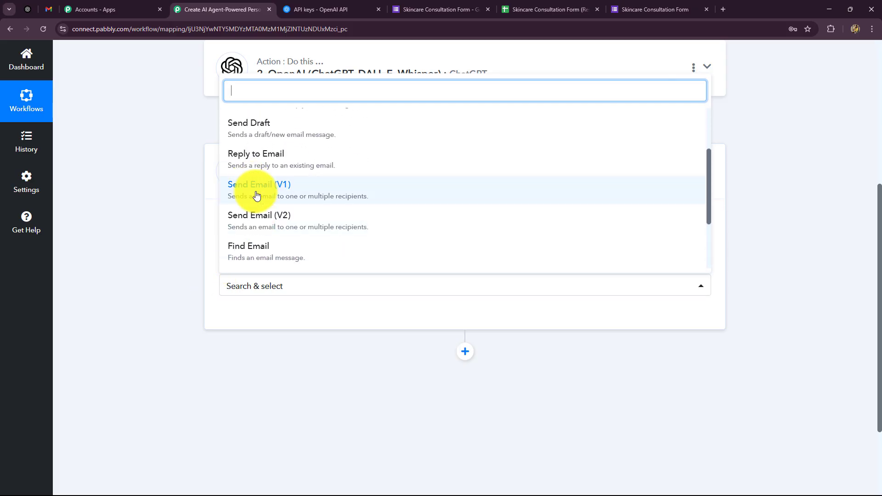
{"action": "left_click", "coordinate": [255, 194]}
{"action": "left_click", "coordinate": [256, 318]}
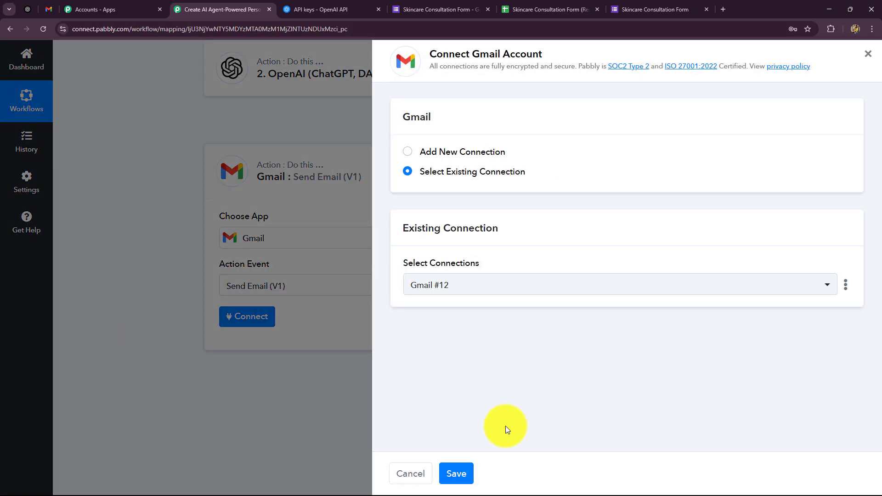
{"action": "left_click", "coordinate": [460, 473]}
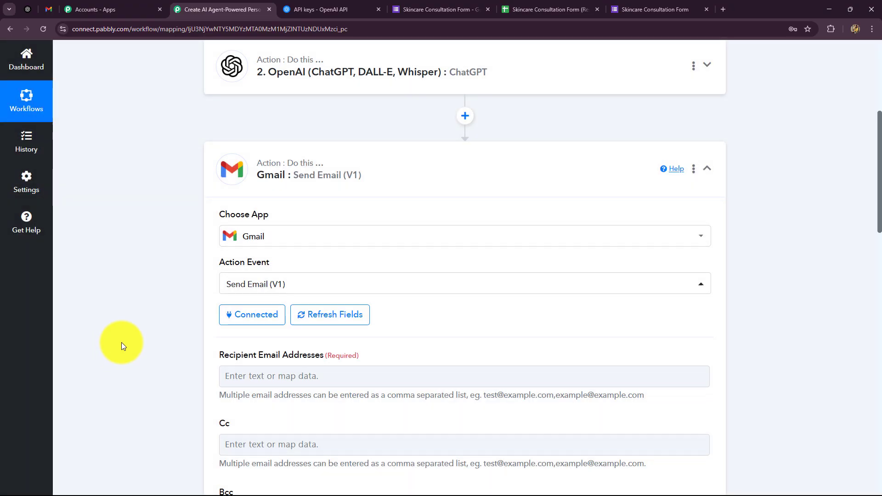
Map the Google Forms Email answer into the Recipient field
{"action": "scroll", "coordinate": [121, 343], "scroll_direction": "down", "scroll_amount": 5}
{"action": "left_click", "coordinate": [292, 102]}
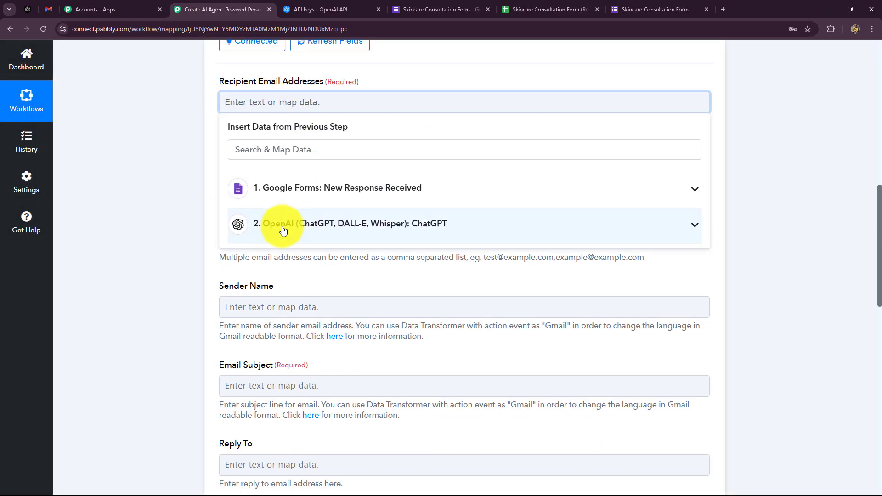
{"action": "left_click", "coordinate": [128, 186]}
{"action": "left_click", "coordinate": [252, 99]}
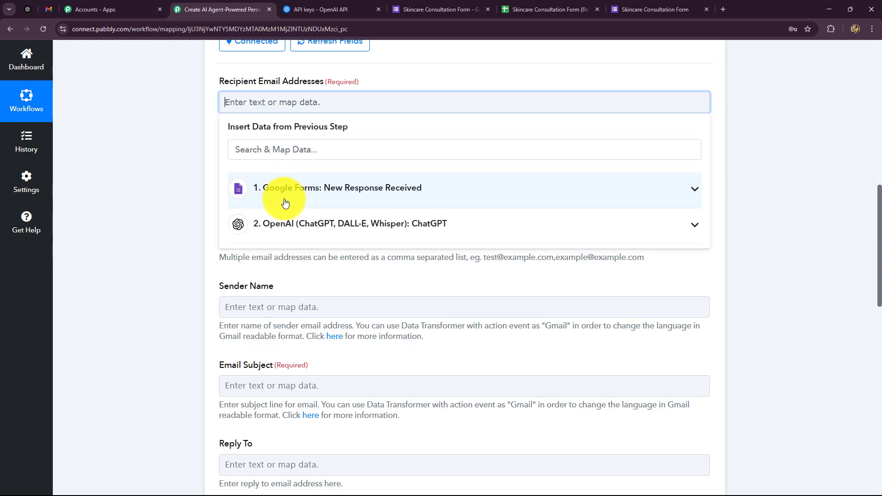
{"action": "left_click", "coordinate": [287, 189]}
{"action": "left_click", "coordinate": [297, 151]}
{"action": "type", "text": "em"}
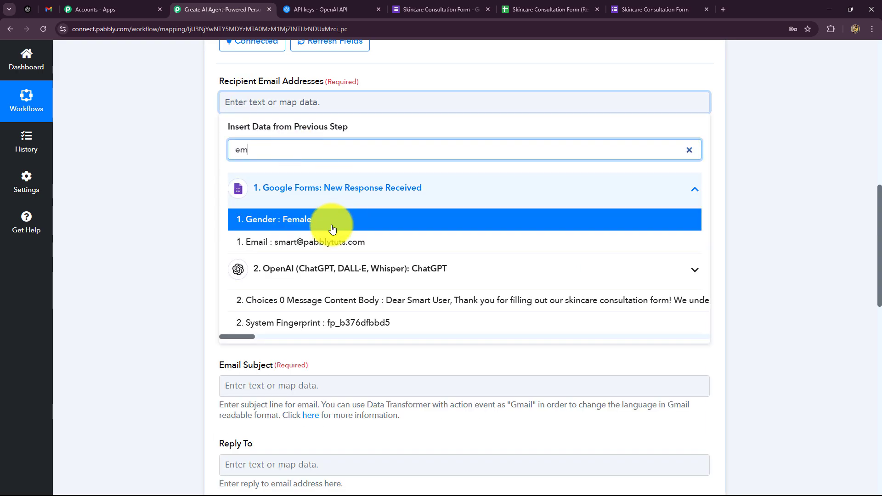
{"action": "left_click", "coordinate": [312, 242]}
{"action": "left_click", "coordinate": [131, 176]}
{"action": "scroll", "coordinate": [174, 187], "scroll_direction": "down", "scroll_amount": 6}
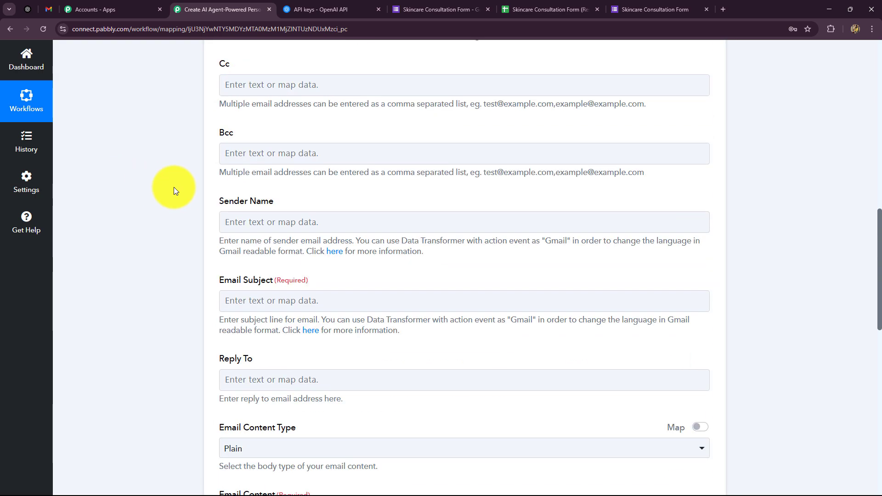
{"action": "scroll", "coordinate": [271, 193], "scroll_direction": "up", "scroll_amount": 2}
Set the Sender Name to 'GlowCare'
{"action": "left_click", "coordinate": [255, 207]}
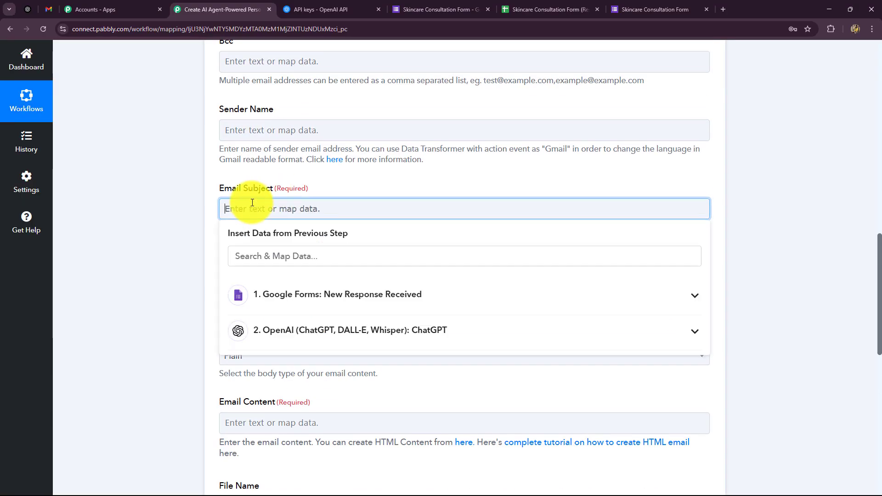
{"action": "left_click", "coordinate": [257, 131]}
{"action": "type", "text": "Glow"}
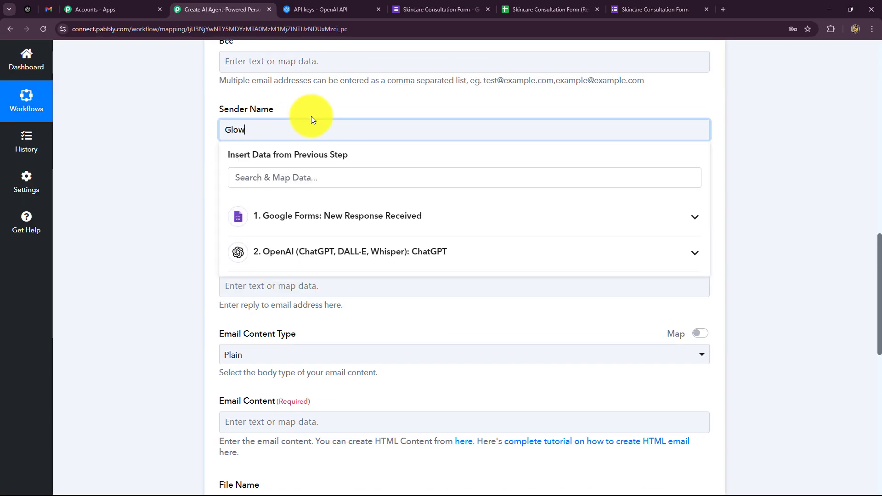
{"action": "type", "text": "Care"}
{"action": "left_click", "coordinate": [186, 180]}
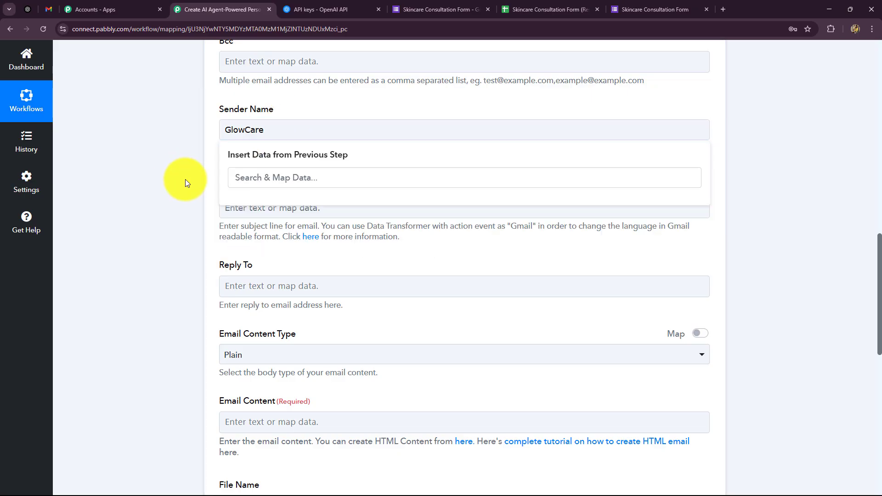
{"action": "scroll", "coordinate": [215, 170], "scroll_direction": "down", "scroll_amount": 2}
{"action": "scroll", "coordinate": [197, 134], "scroll_direction": "up", "scroll_amount": 2}
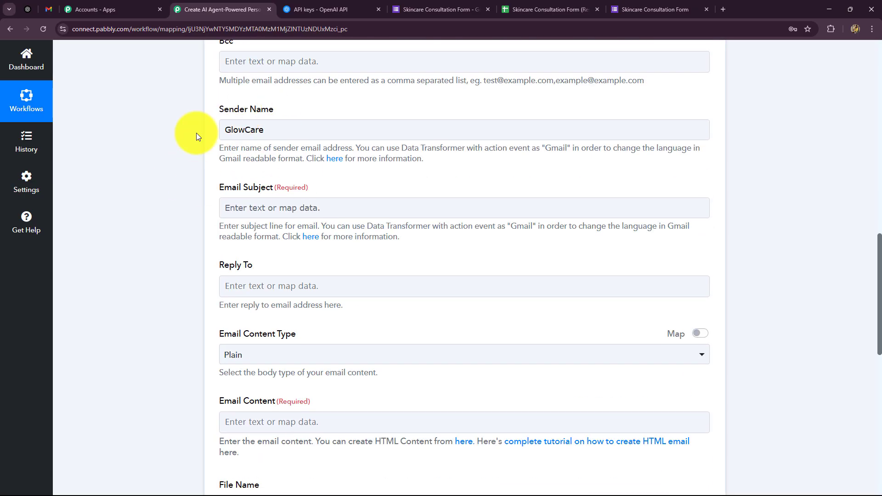
{"action": "scroll", "coordinate": [216, 230], "scroll_direction": "down", "scroll_amount": 2}
Map ChatGPT's Subject to Email Subject and its Body to Email Content
{"action": "left_click", "coordinate": [256, 122]}
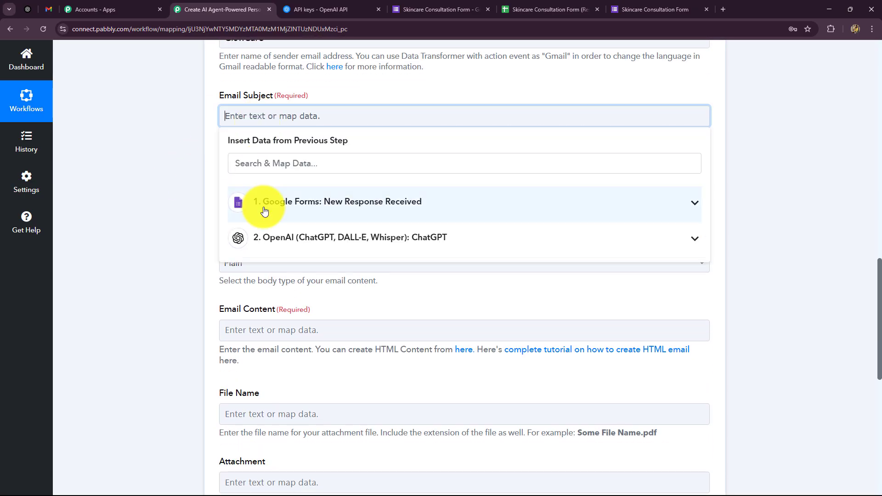
{"action": "scroll", "coordinate": [296, 152], "scroll_direction": "down", "scroll_amount": 2}
{"action": "left_click", "coordinate": [297, 151]}
{"action": "left_click", "coordinate": [422, 317]}
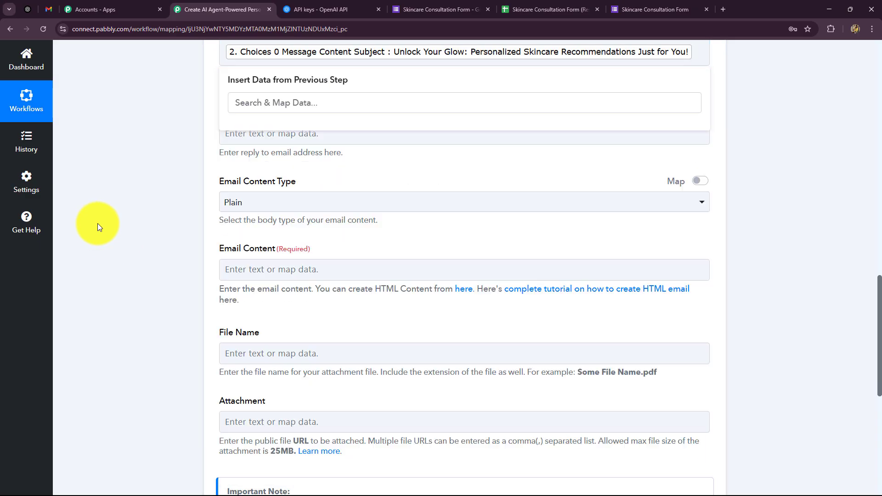
{"action": "scroll", "coordinate": [235, 278], "scroll_direction": "down", "scroll_amount": 2}
{"action": "left_click", "coordinate": [261, 179]}
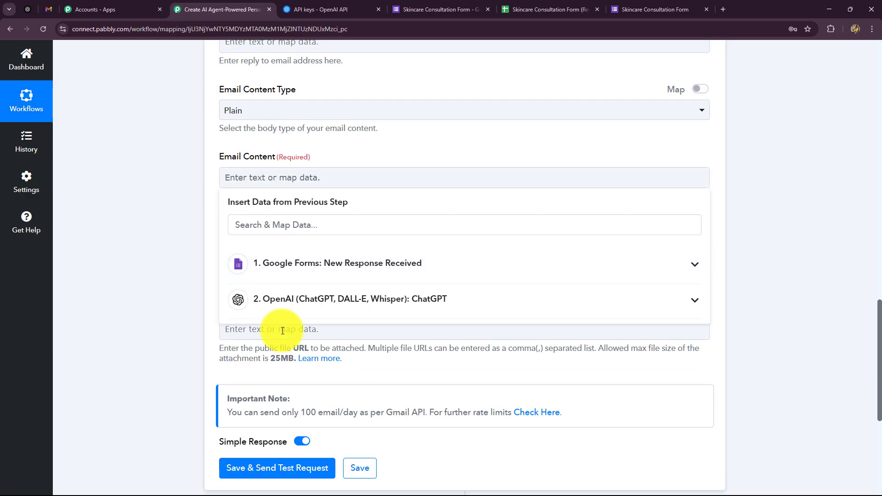
{"action": "left_click", "coordinate": [344, 297]}
{"action": "left_click", "coordinate": [408, 307]}
{"action": "scroll", "coordinate": [178, 310], "scroll_direction": "down", "scroll_amount": 4}
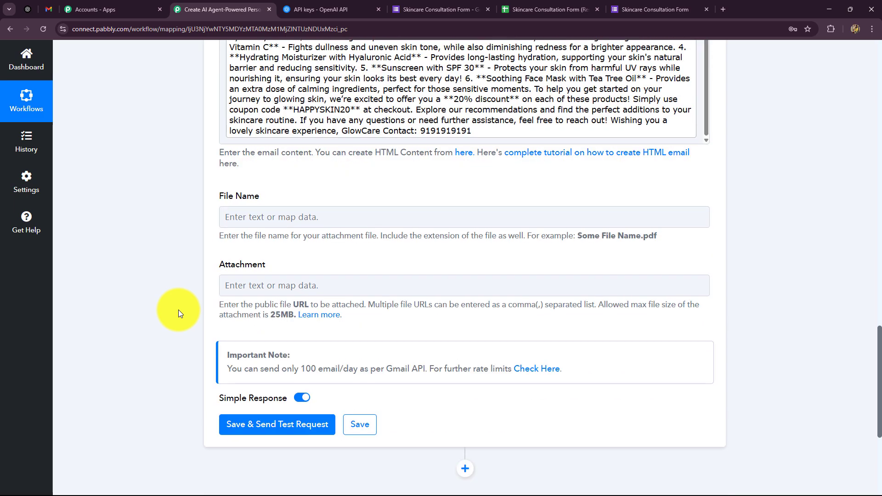
{"action": "scroll", "coordinate": [178, 310], "scroll_direction": "up", "scroll_amount": 1}
{"action": "scroll", "coordinate": [178, 310], "scroll_direction": "up", "scroll_amount": 5}
{"action": "scroll", "coordinate": [161, 321], "scroll_direction": "down", "scroll_amount": 6}
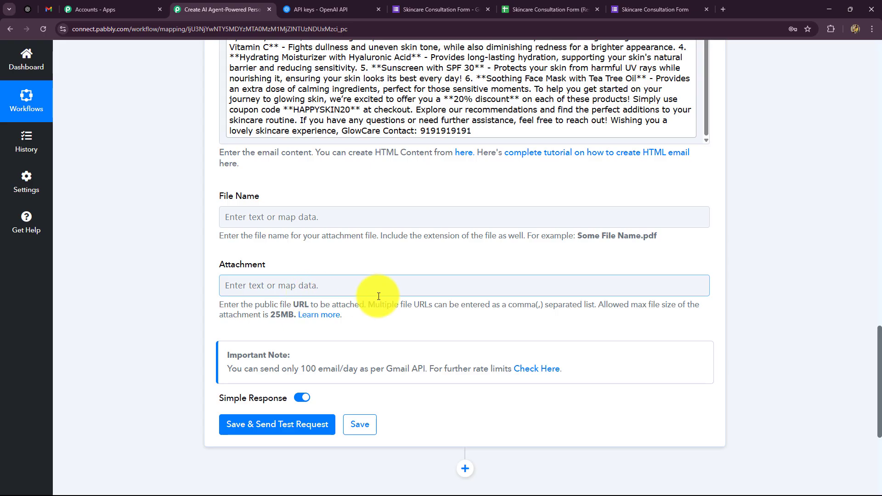
{"action": "scroll", "coordinate": [212, 317], "scroll_direction": "down", "scroll_amount": 4}
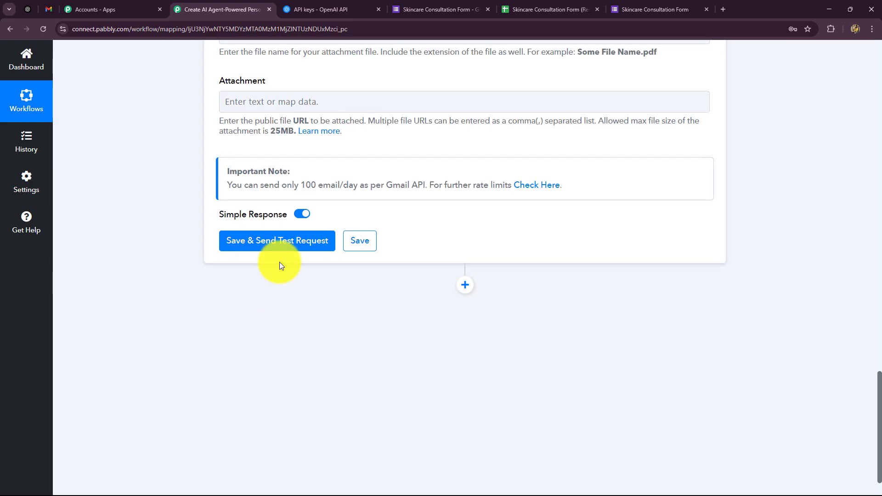
Send a test email from the Gmail step and confirm the result status is sent
{"action": "left_click", "coordinate": [278, 242]}
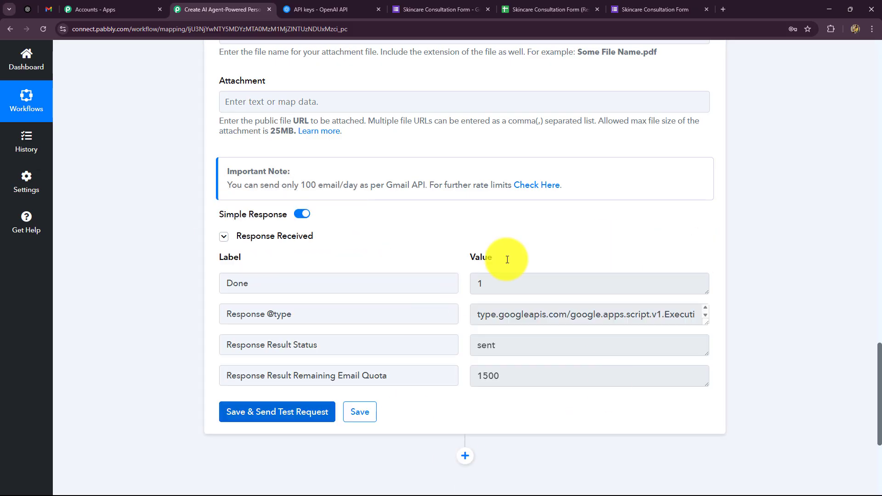
{"action": "double_click", "coordinate": [554, 352]}
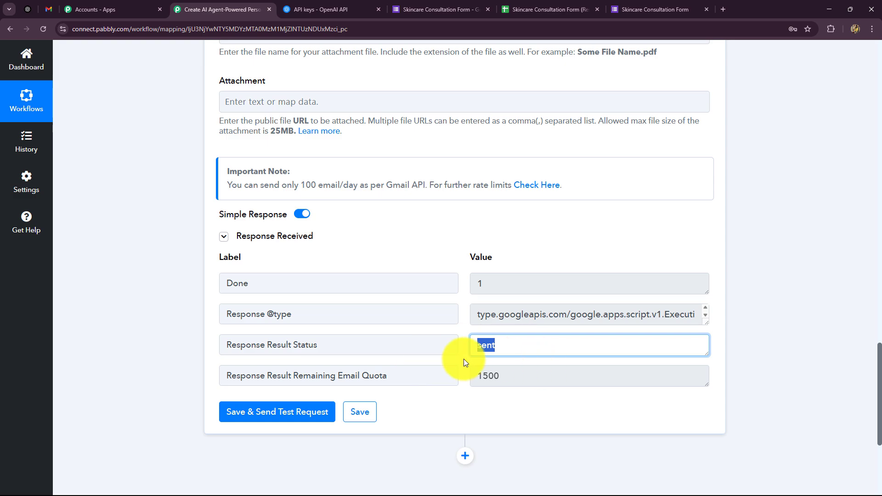
{"action": "scroll", "coordinate": [274, 327], "scroll_direction": "up", "scroll_amount": 20}
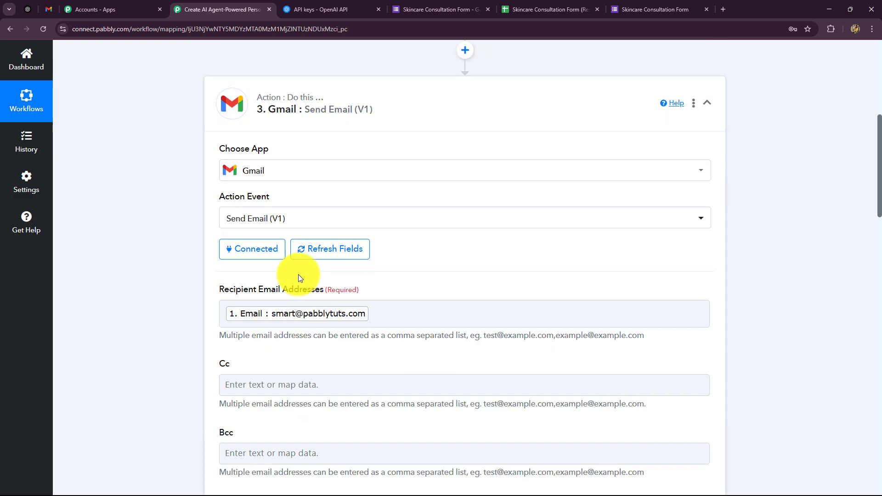
{"action": "left_click", "coordinate": [272, 318]}
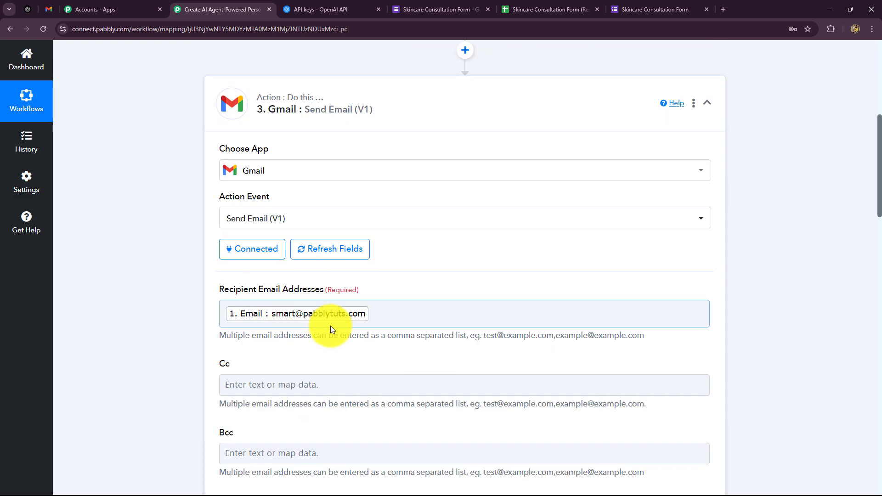
Open the received GlowCare recommendation email in the Gmail inbox
{"action": "scroll", "coordinate": [330, 326], "scroll_direction": "down", "scroll_amount": 15}
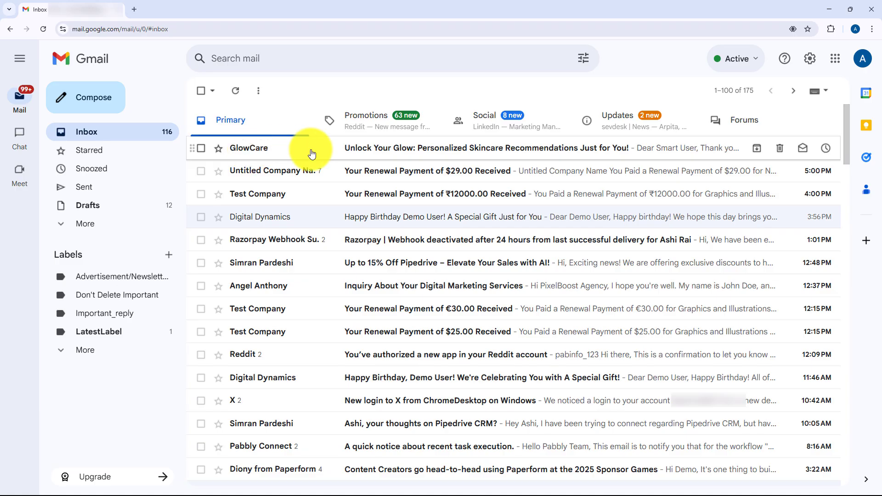
{"action": "left_click", "coordinate": [399, 151]}
{"action": "scroll", "coordinate": [325, 254], "scroll_direction": "down", "scroll_amount": 4}
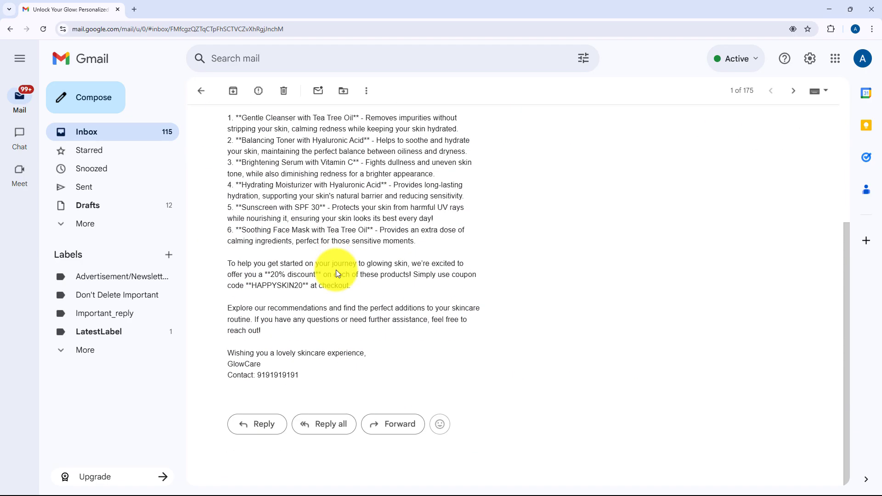
{"action": "scroll", "coordinate": [336, 269], "scroll_direction": "up", "scroll_amount": 4}
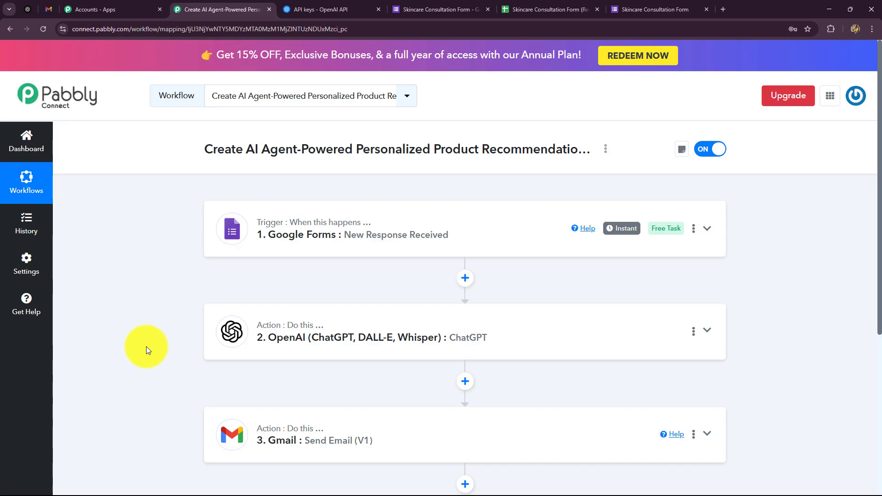